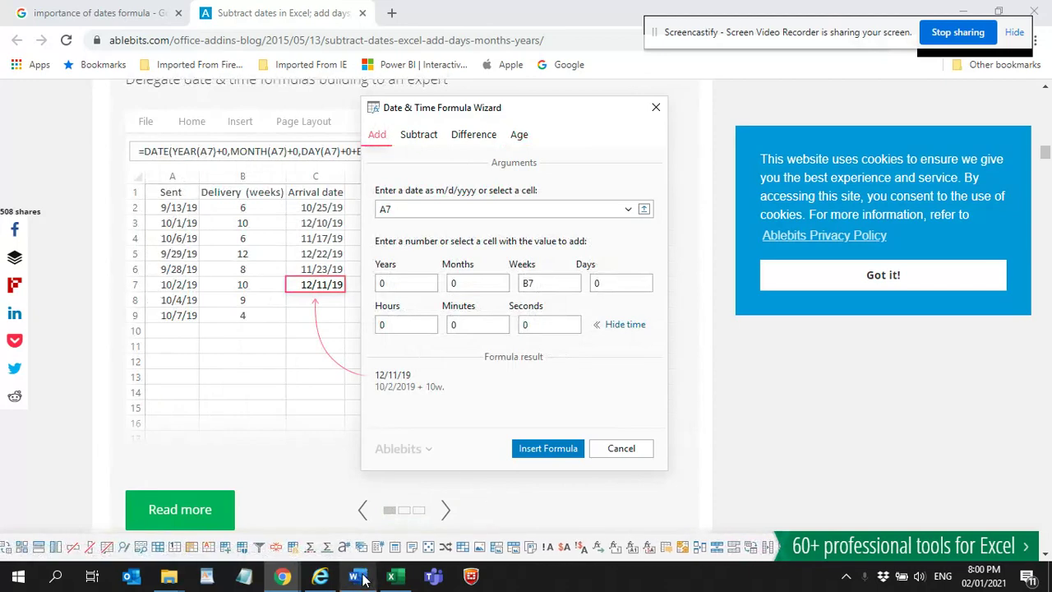
- Switch to the Excel workbook and compare the dotted date entries with the slash-separated ones in the Date column
click(392, 576)
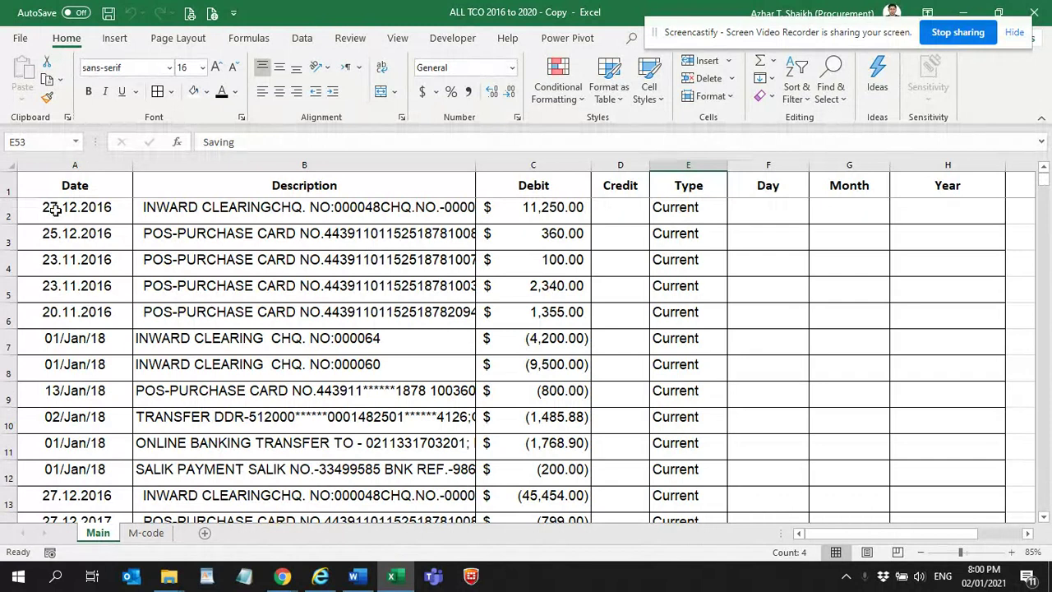
drag(46, 207, 63, 316)
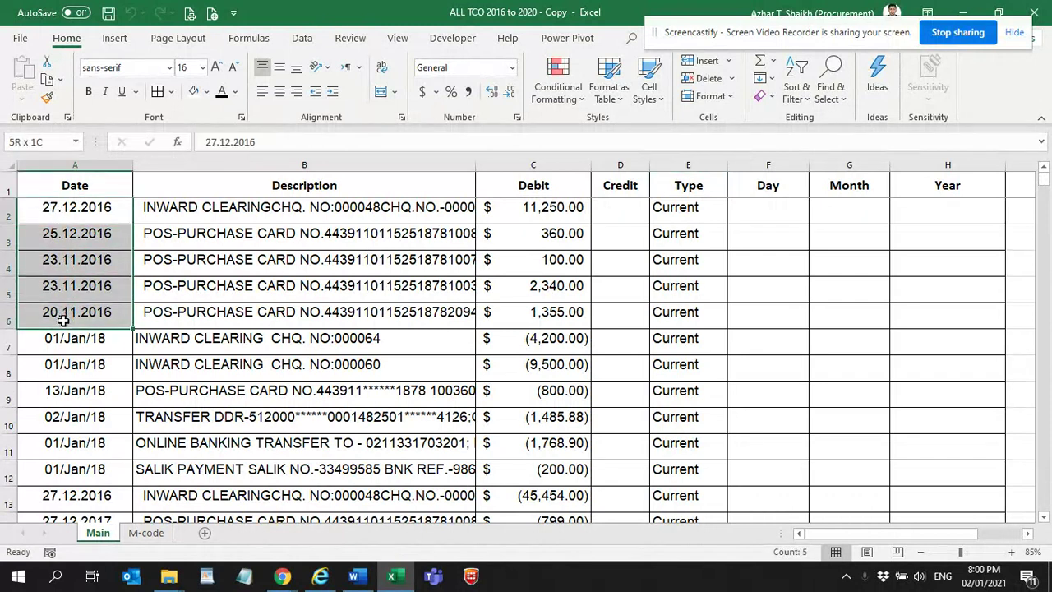
drag(62, 325, 85, 325)
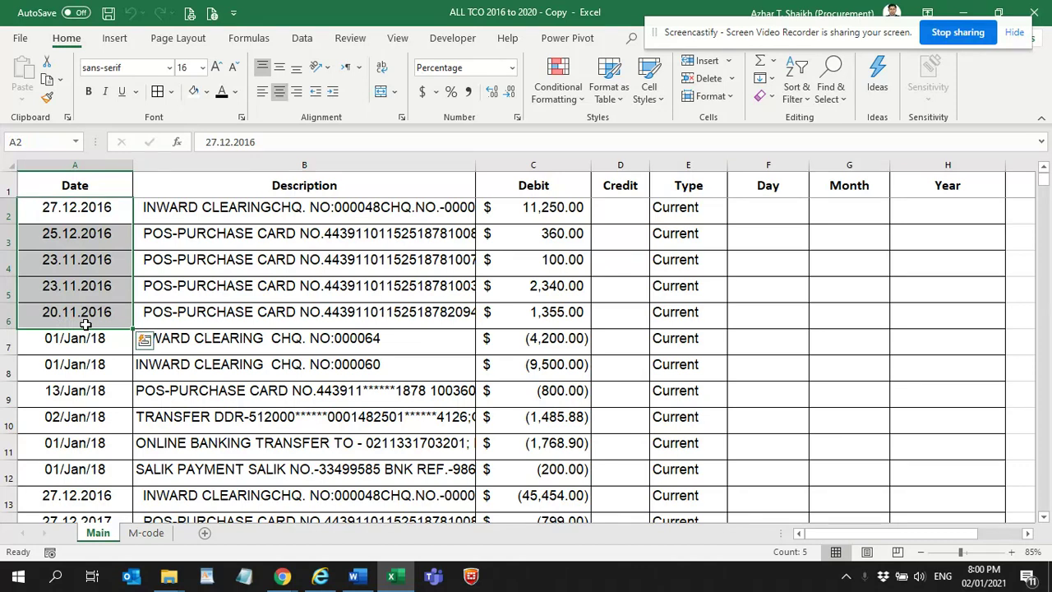
click(75, 243)
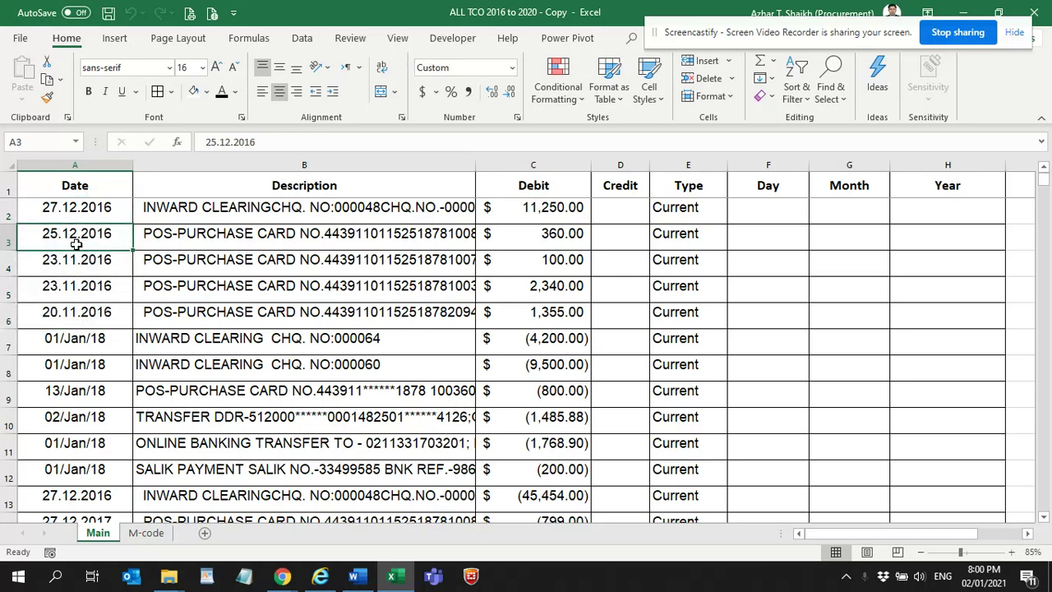
click(83, 348)
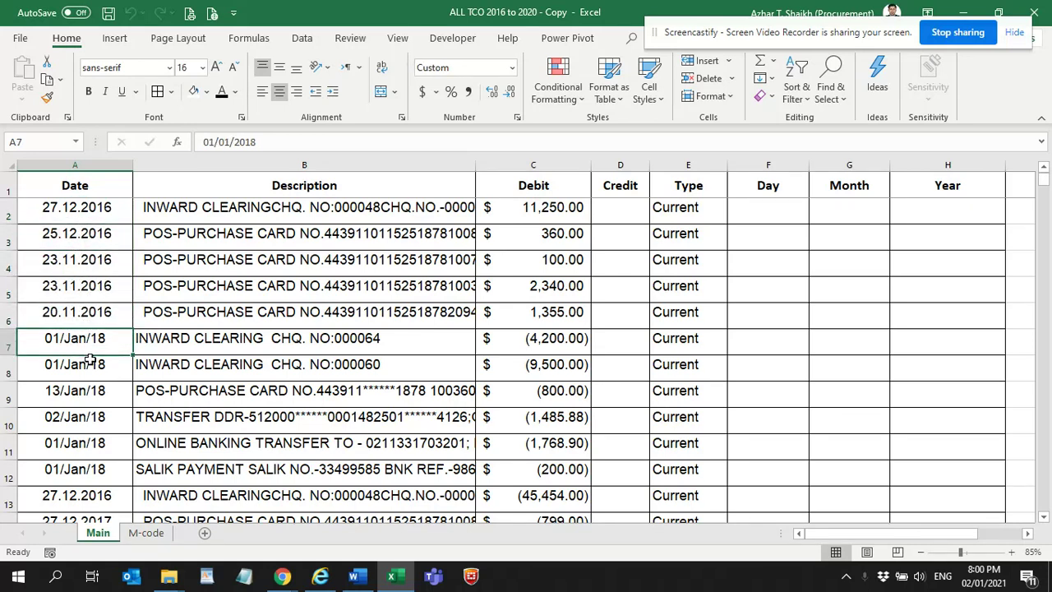
- Duplicate the Main sheet and format the copy's whole Date column with the 14-Mar-12 date type
drag(105, 536, 139, 538)
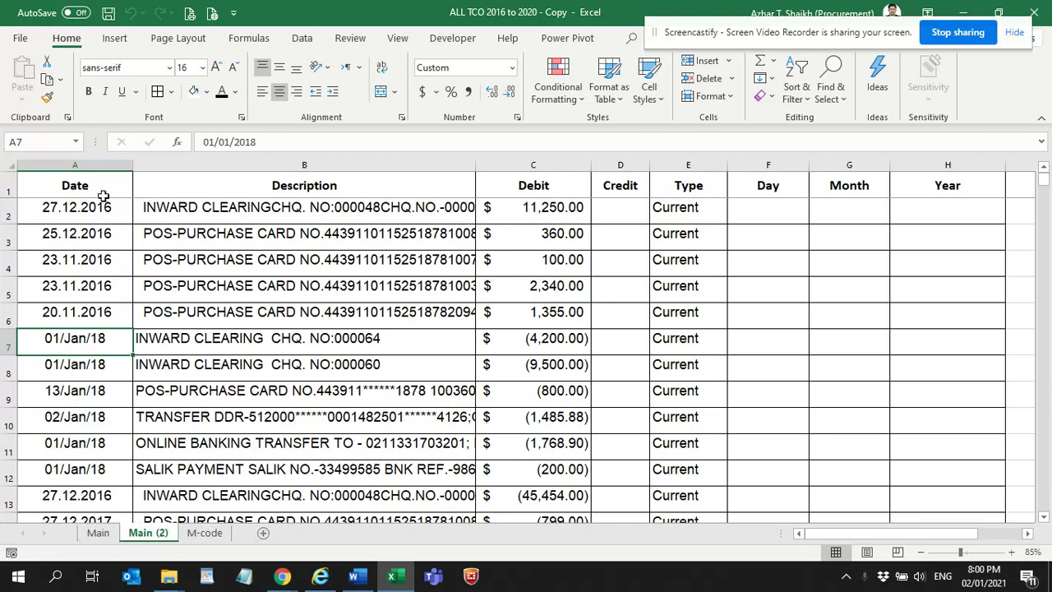
click(102, 165)
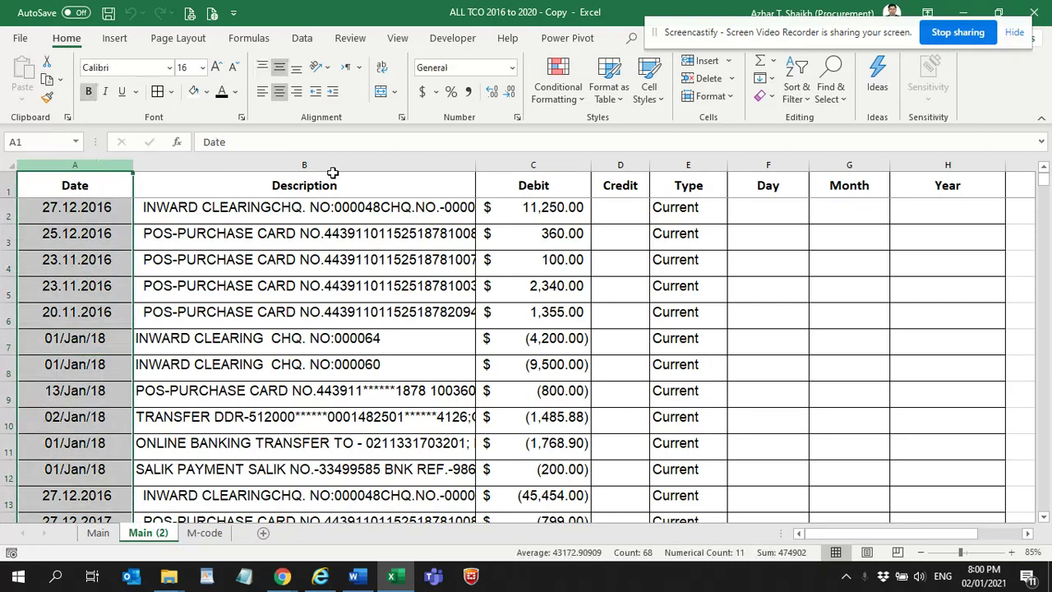
click(517, 119)
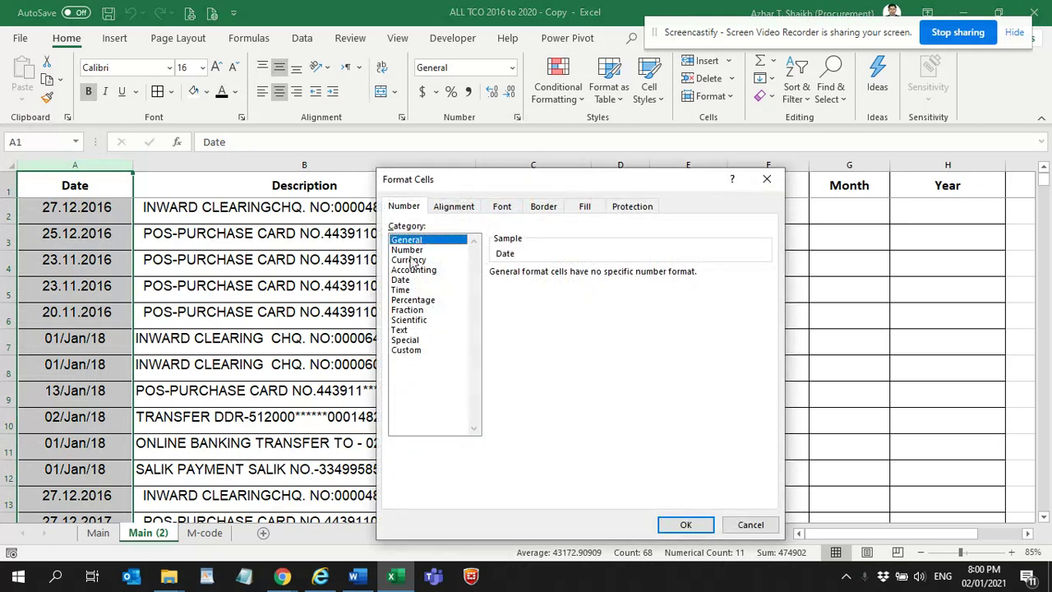
click(410, 250)
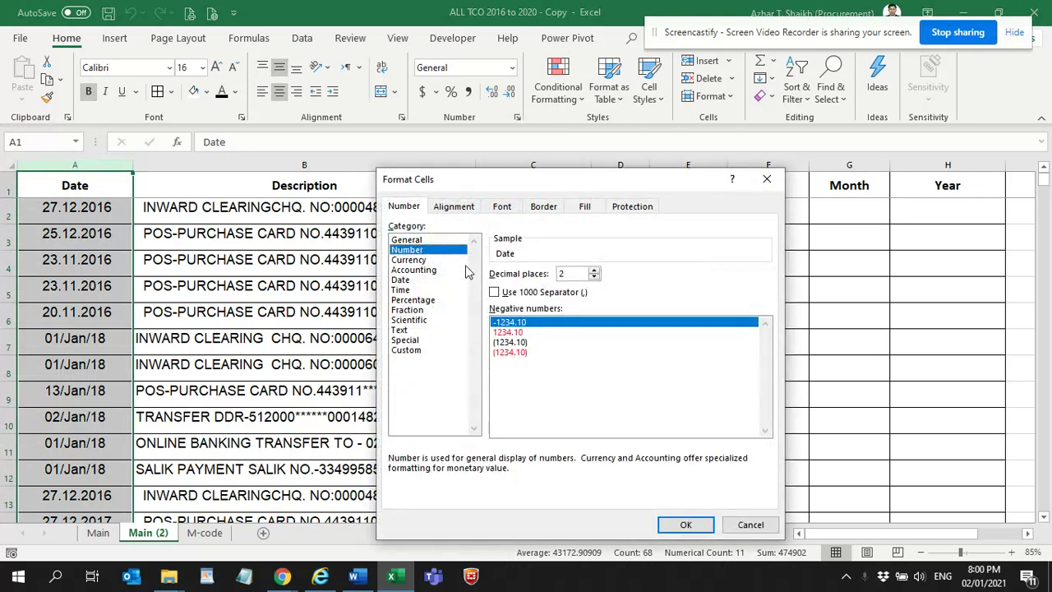
click(402, 281)
click(516, 327)
scroll(518, 329, down, 2)
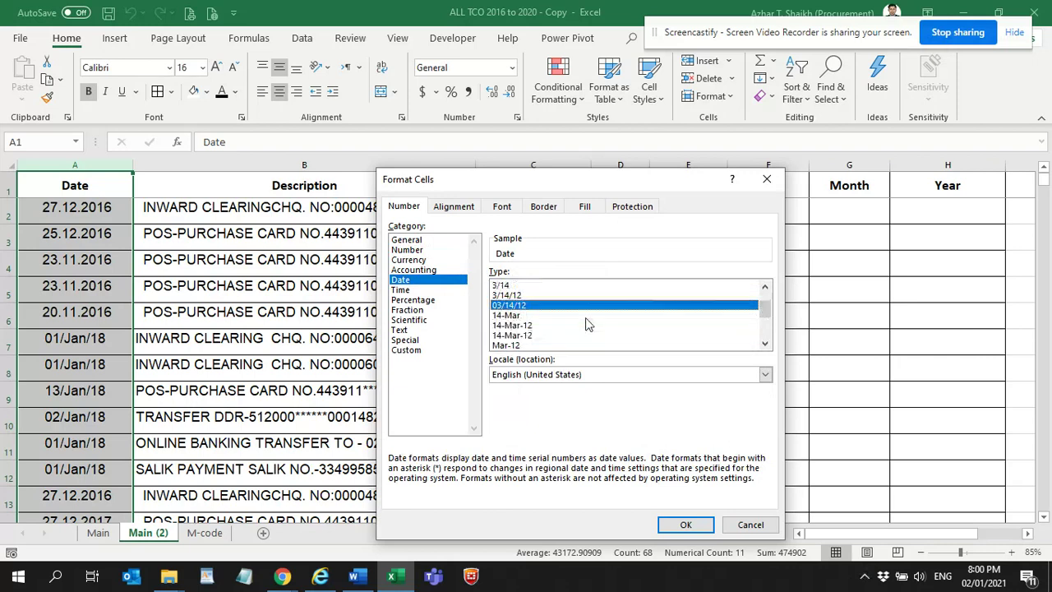
click(527, 326)
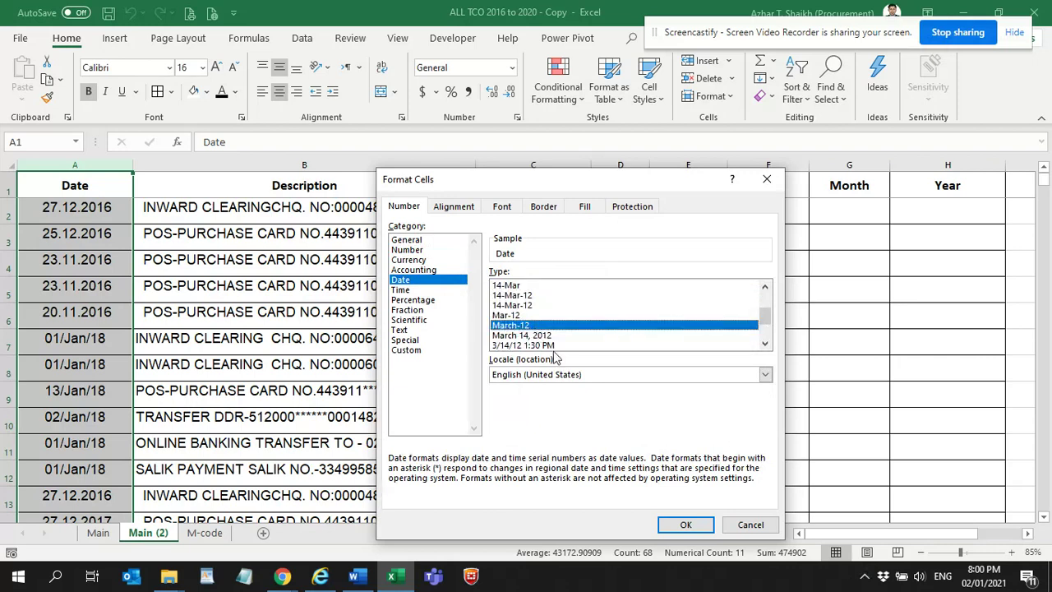
click(518, 305)
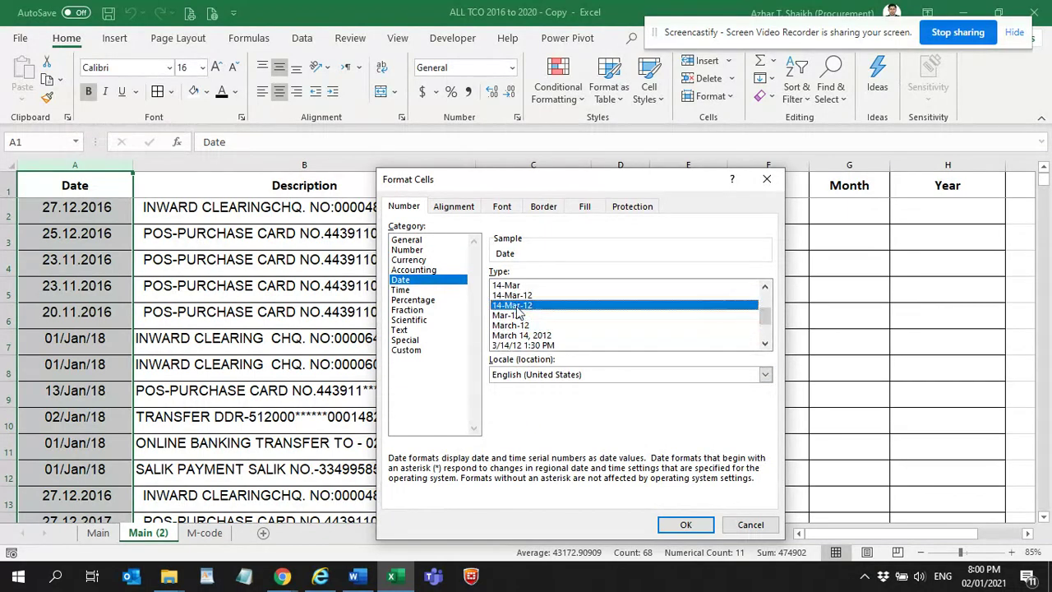
click(682, 525)
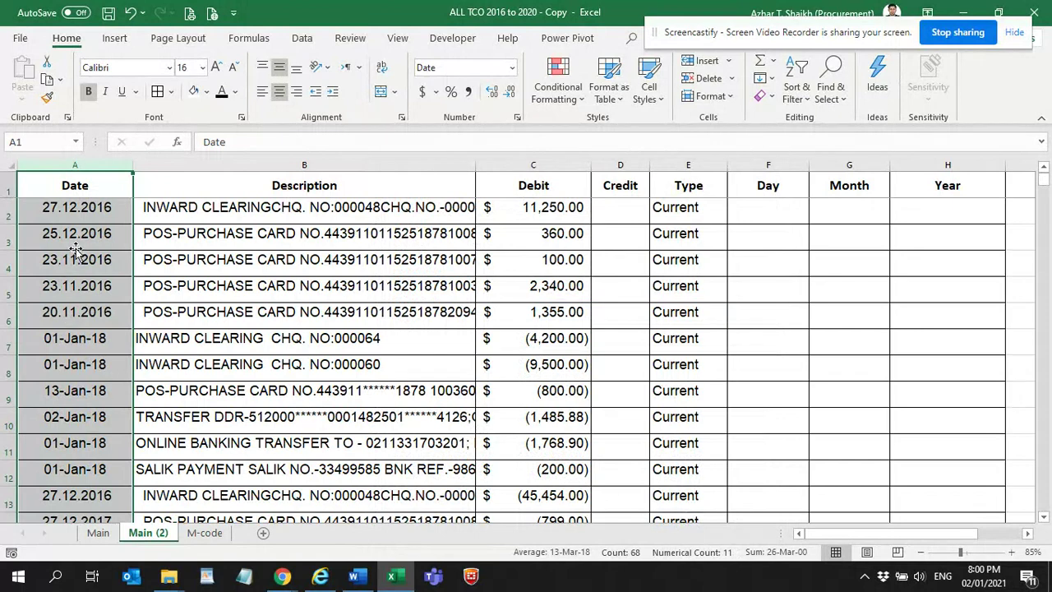
- Examine the copied sheet's Date column to check how each style of date entry responds to the date format
scroll(83, 285, down, 2)
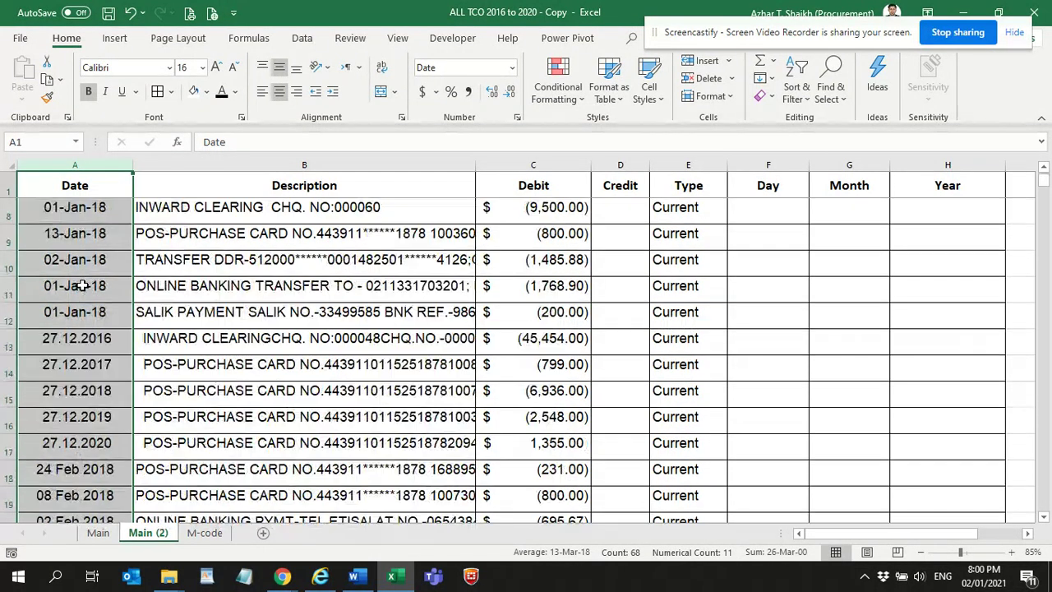
scroll(82, 378, down, 4)
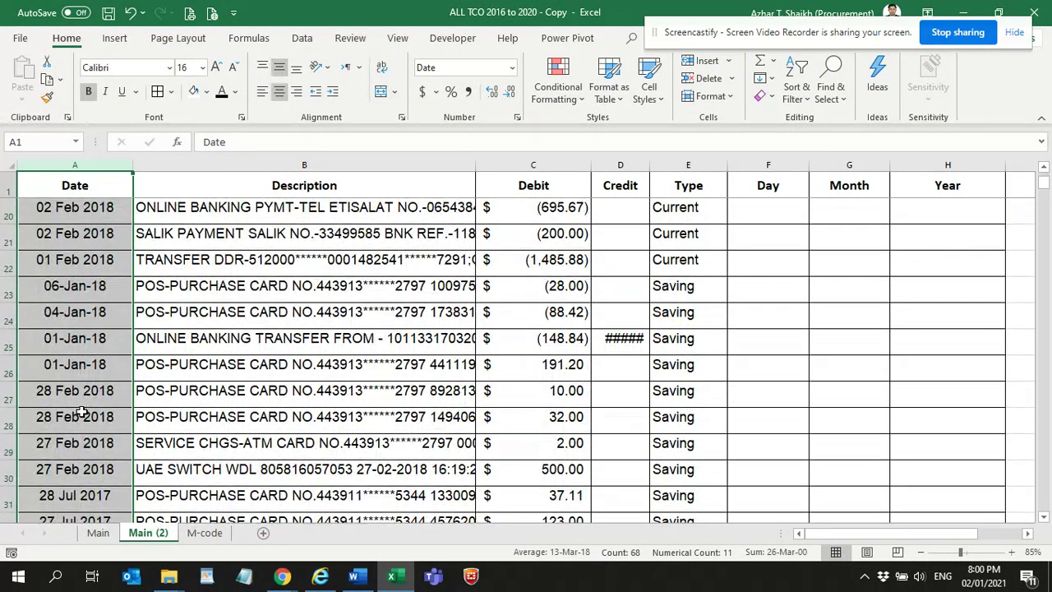
scroll(82, 415, down, 1)
scroll(82, 395, up, 7)
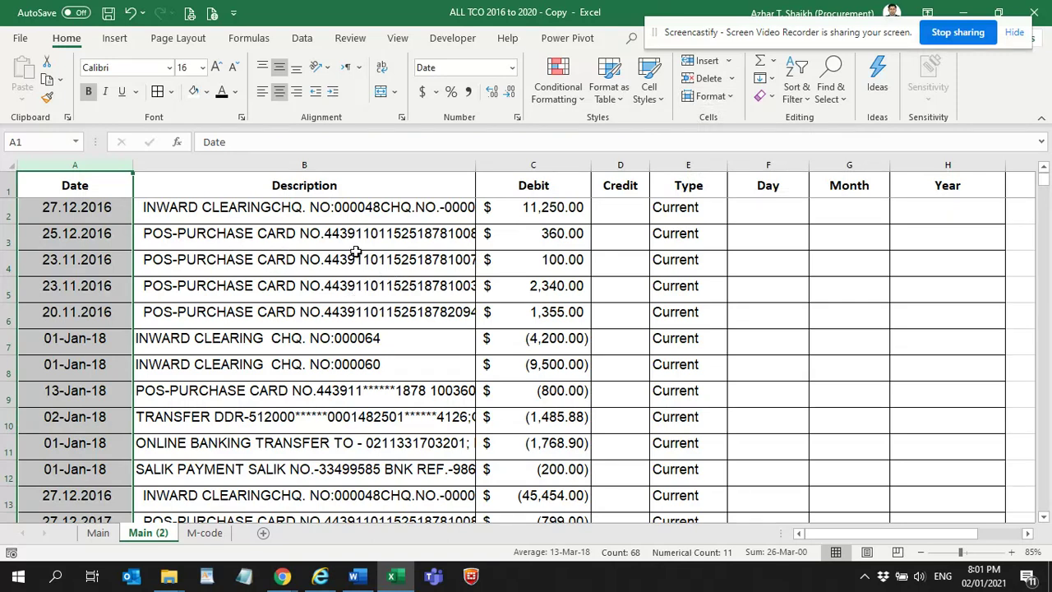
click(355, 251)
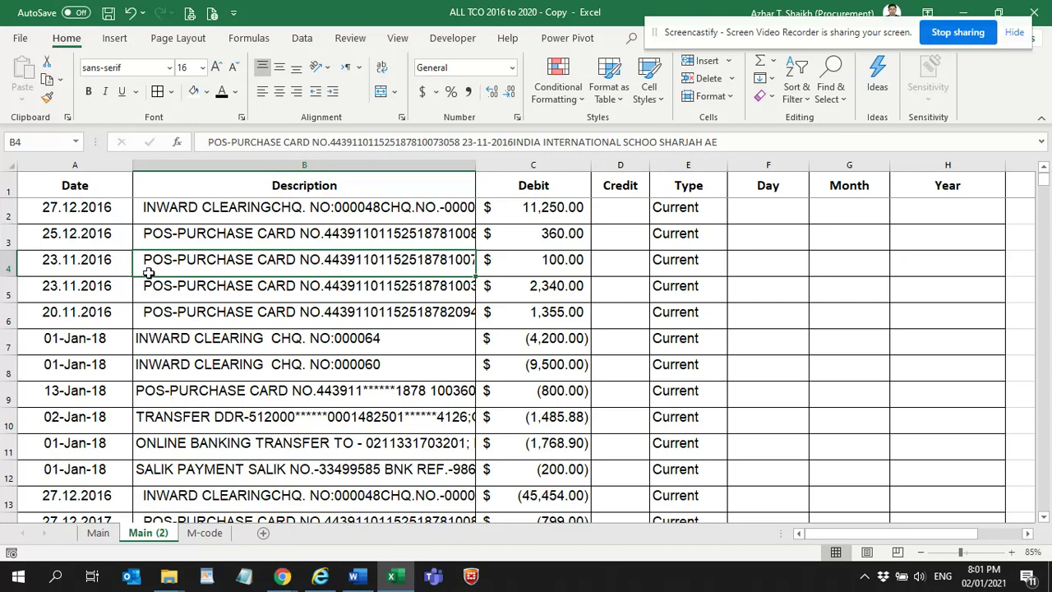
drag(82, 206, 103, 307)
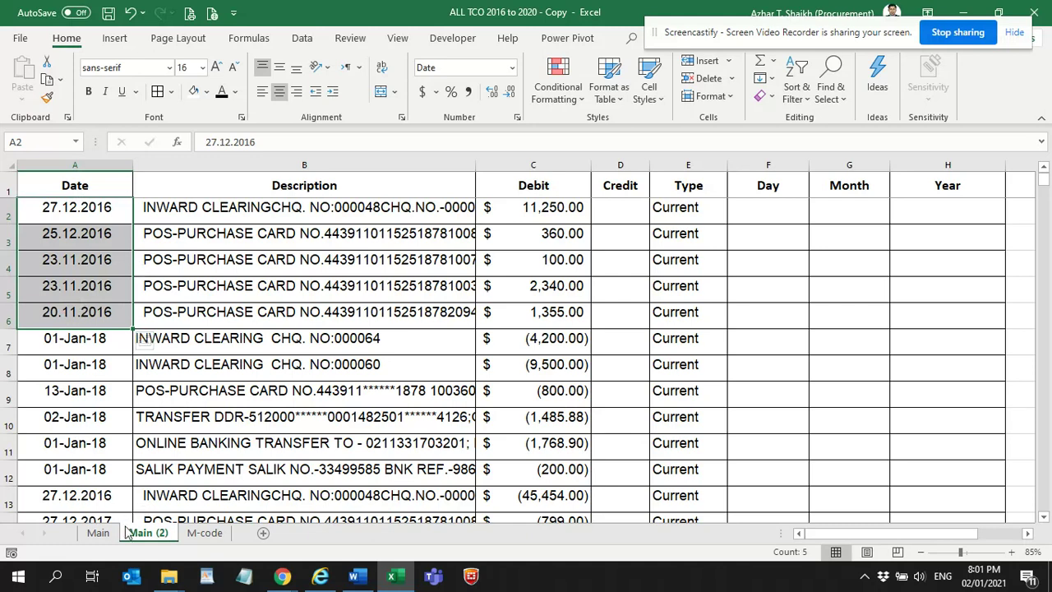
- Consult the Power Query notes in Word on resolving date issues, and return to the first date in the Excel sheet
click(354, 575)
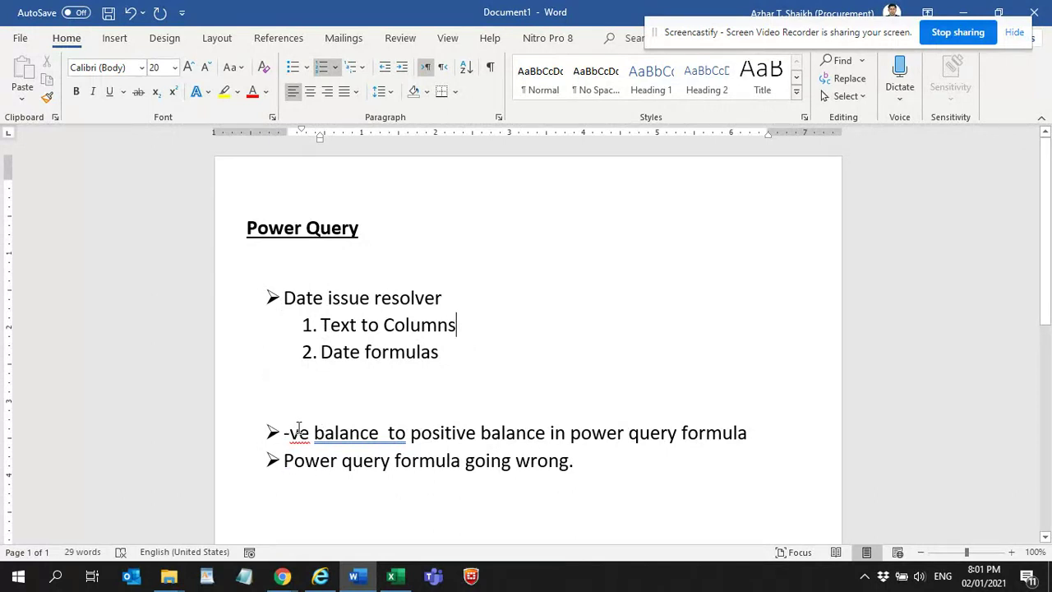
click(393, 576)
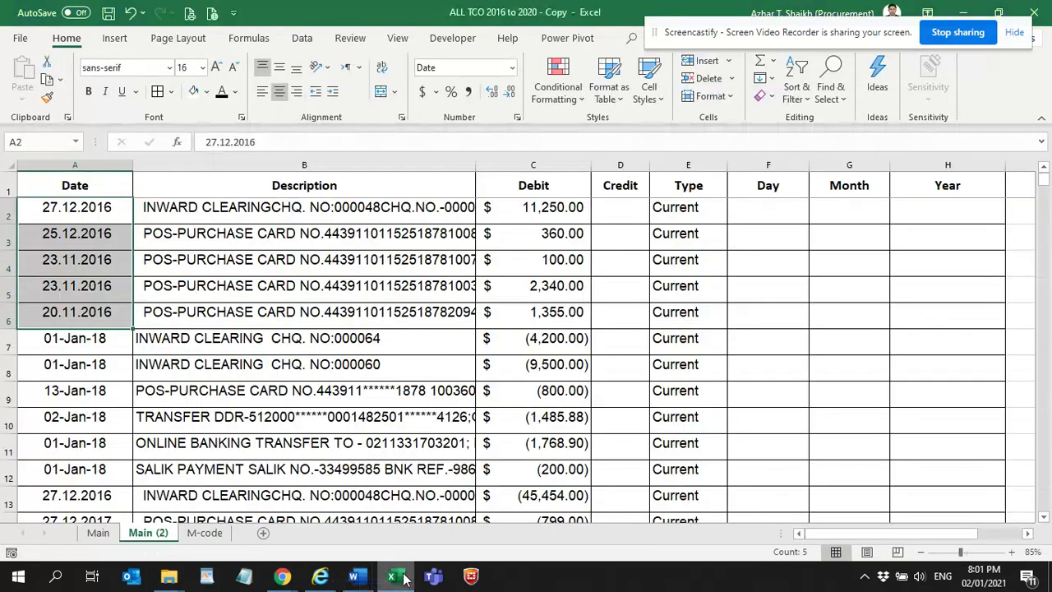
click(267, 363)
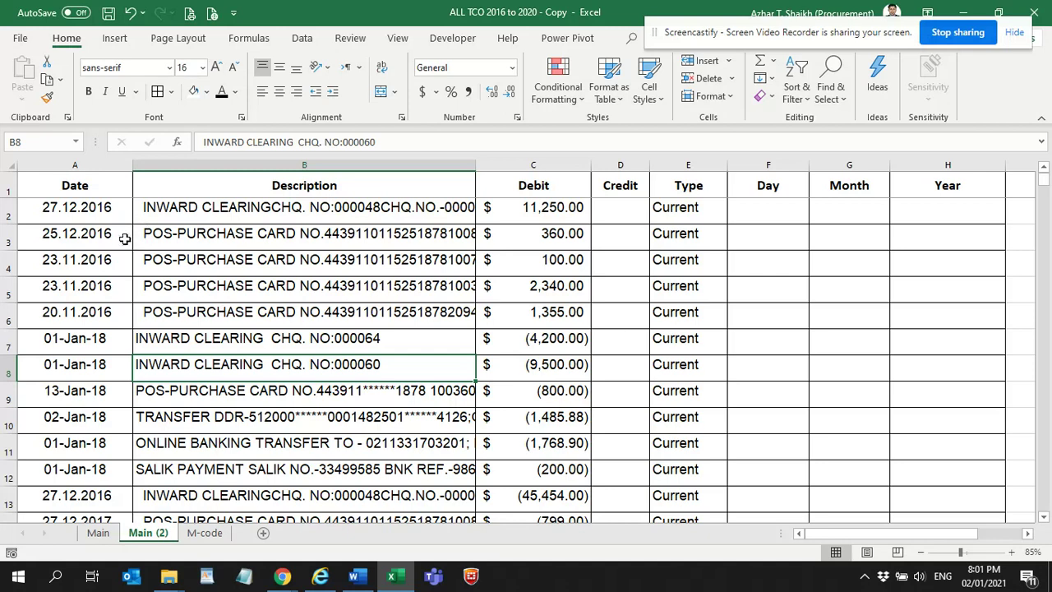
click(105, 208)
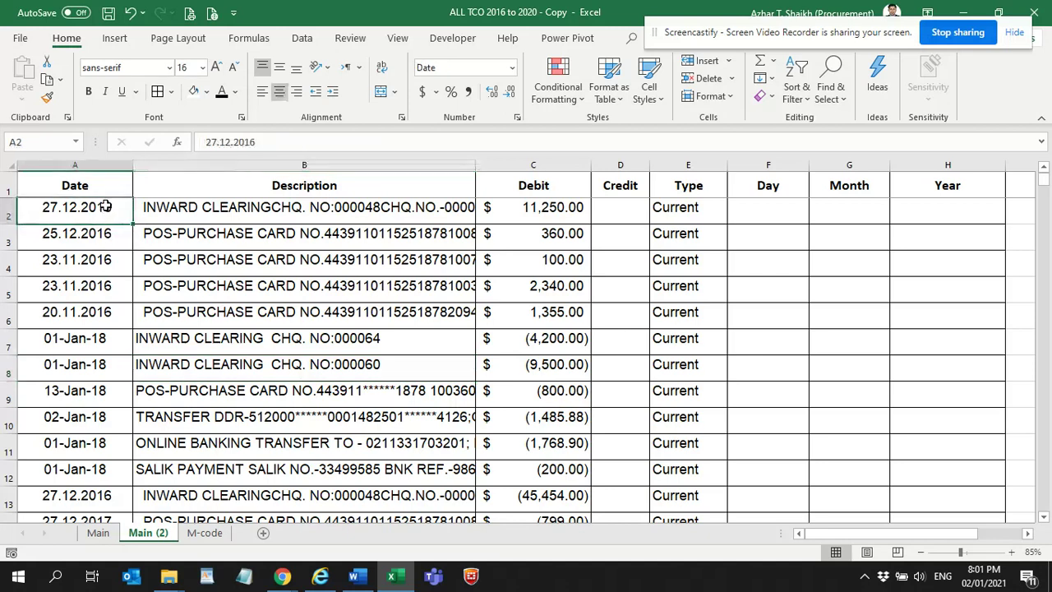
- Delete the Main (2) sheet and go back to the Main sheet
right_click(144, 535)
click(197, 342)
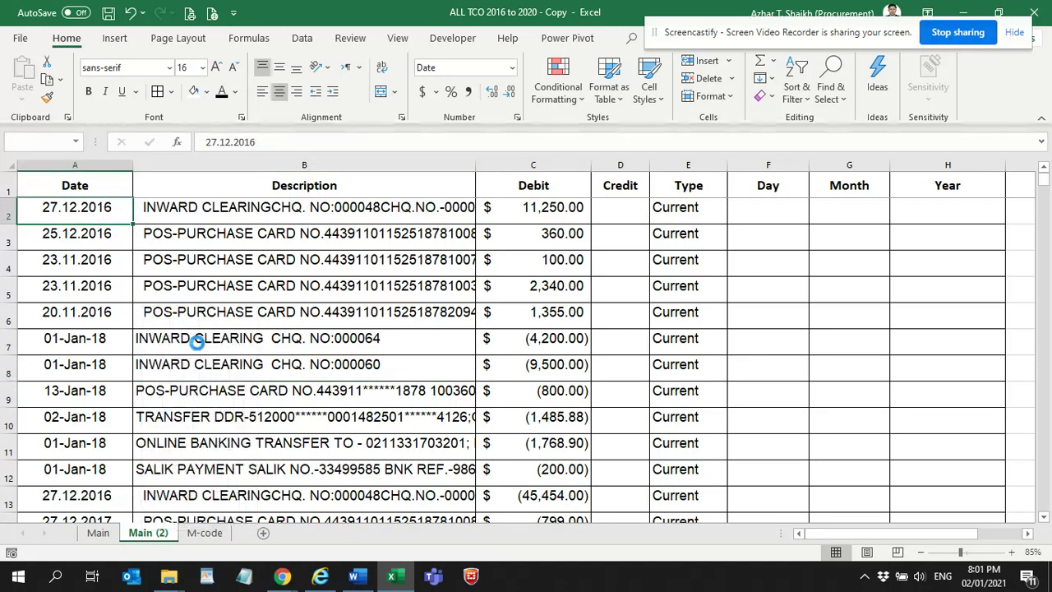
click(501, 331)
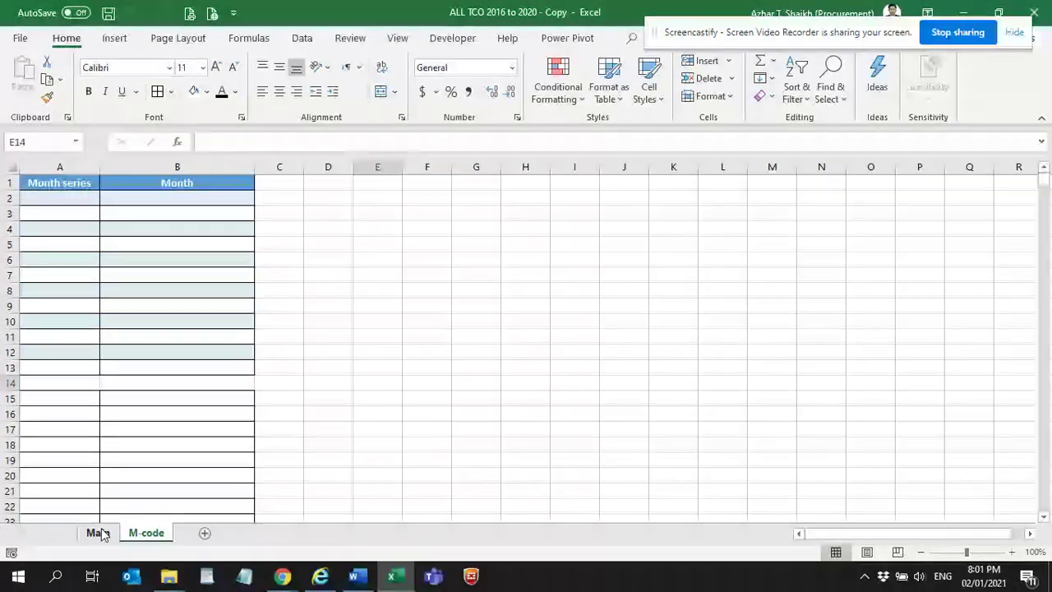
click(100, 534)
- Review the Day, Month and Year columns and the groups of differently formatted dates in the Date column
click(765, 194)
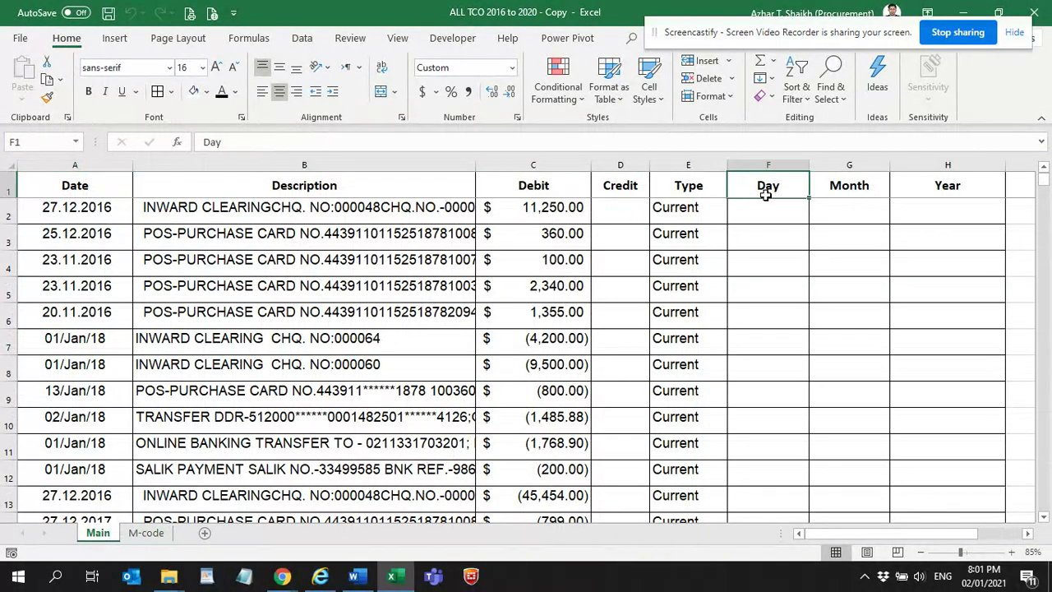
click(824, 192)
click(911, 198)
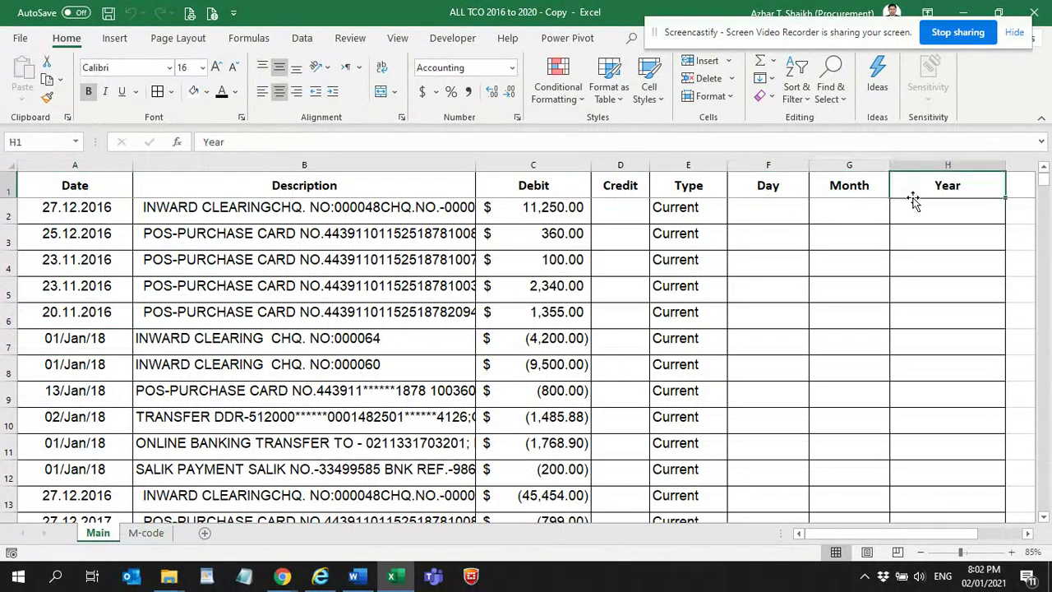
click(775, 215)
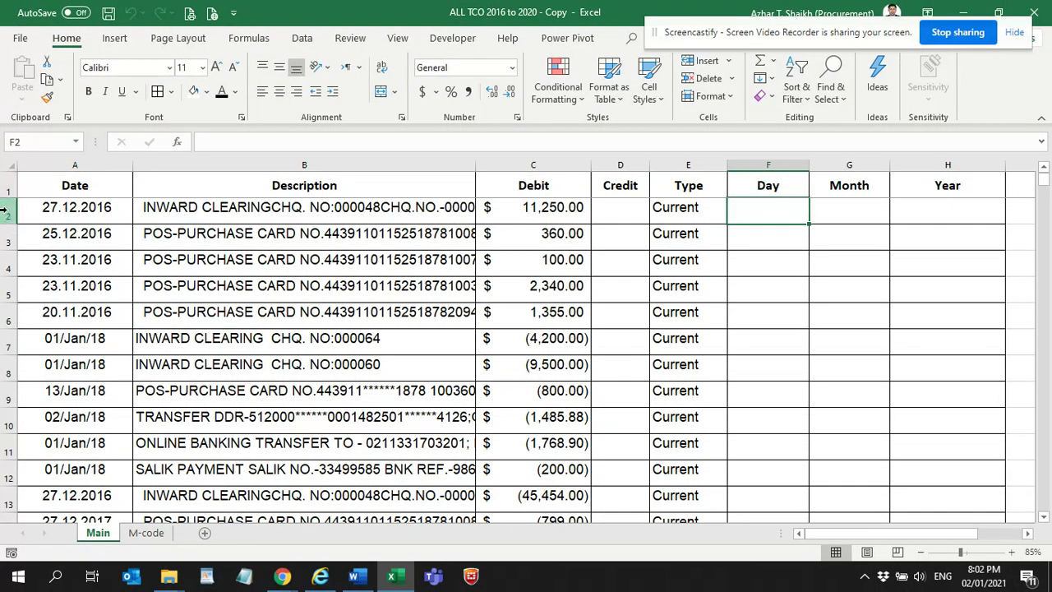
drag(8, 213, 5, 314)
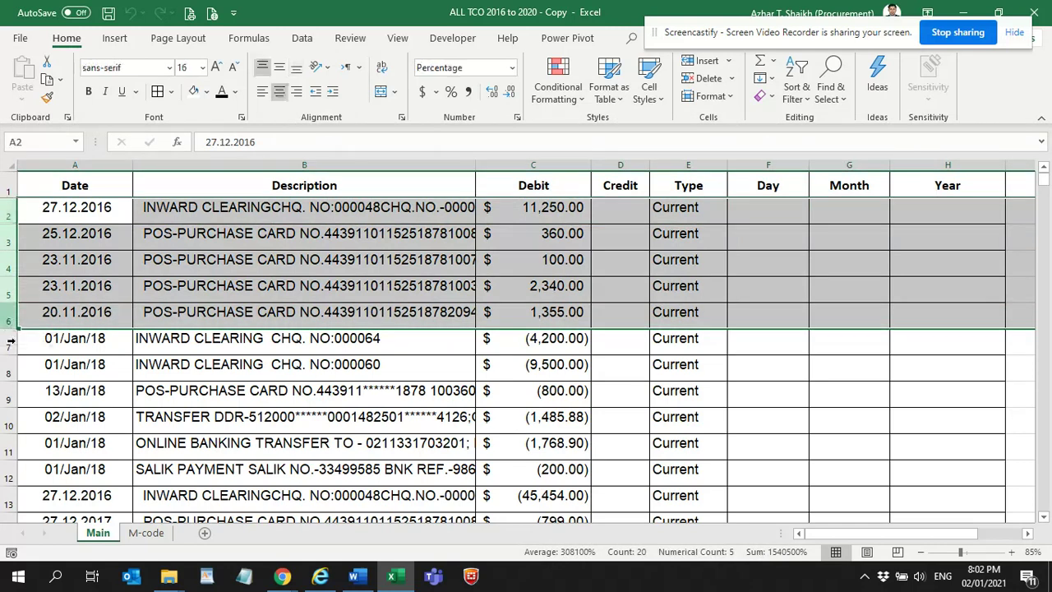
drag(44, 345, 72, 419)
scroll(112, 320, down, 3)
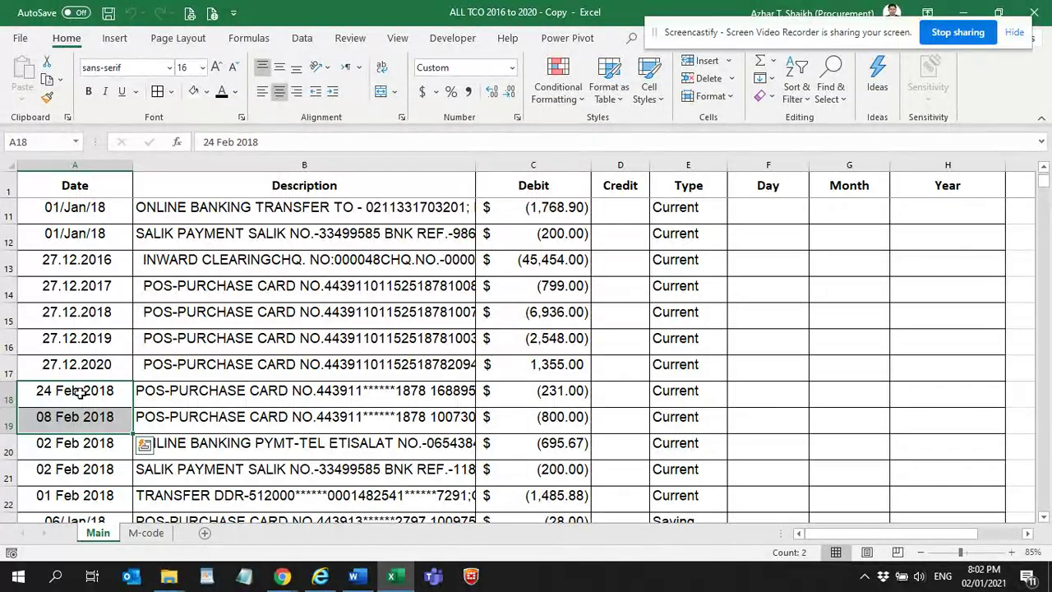
click(57, 261)
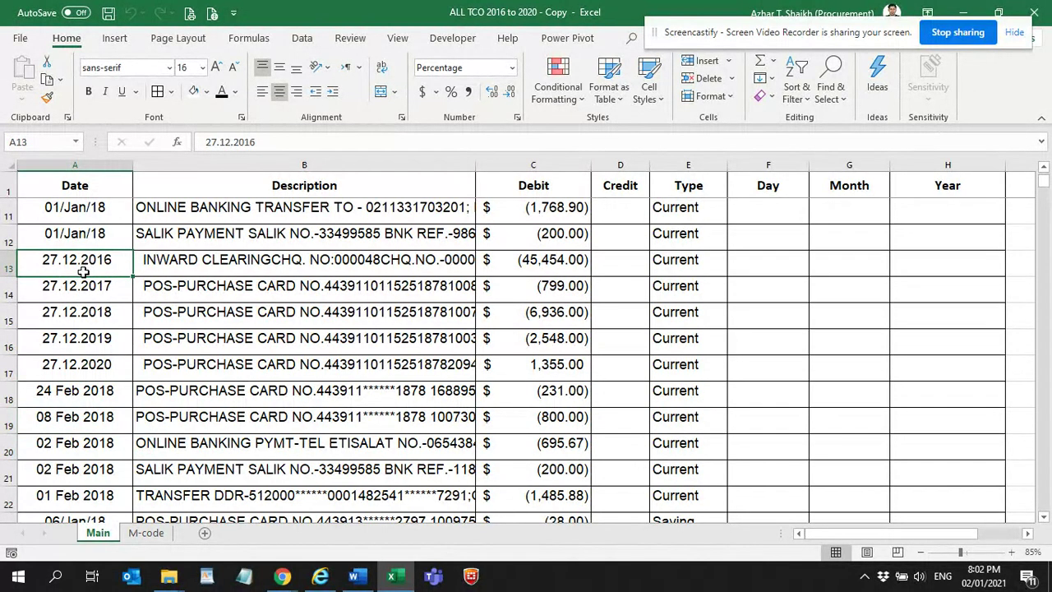
- Move rows 13 to 17, which hold dotted dates, directly above row 7 and select the first empty Day cell, F2
drag(6, 264, 3, 372)
right_click(11, 328)
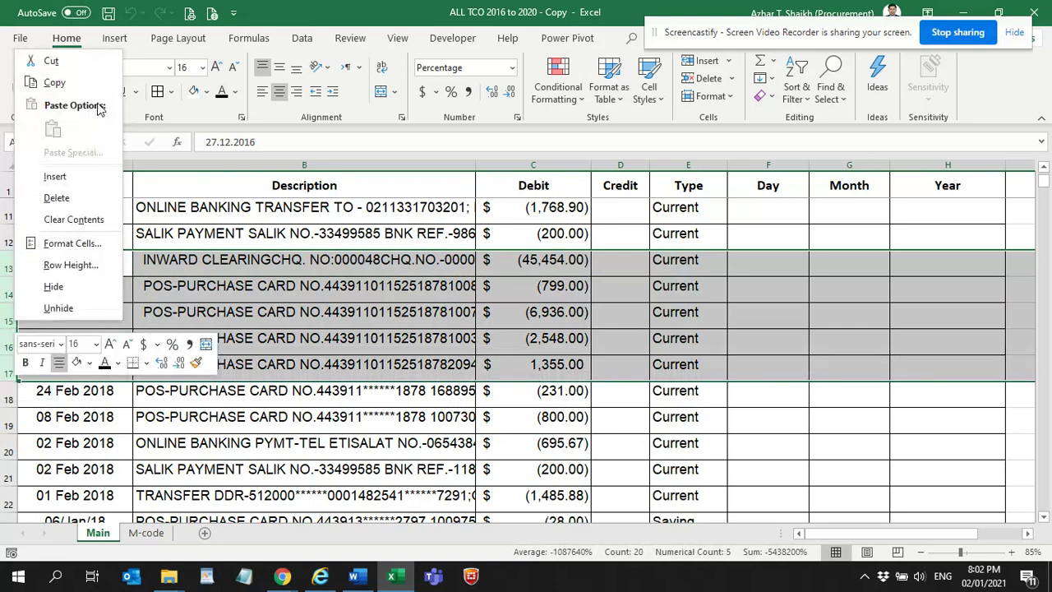
click(51, 62)
scroll(41, 280, up, 2)
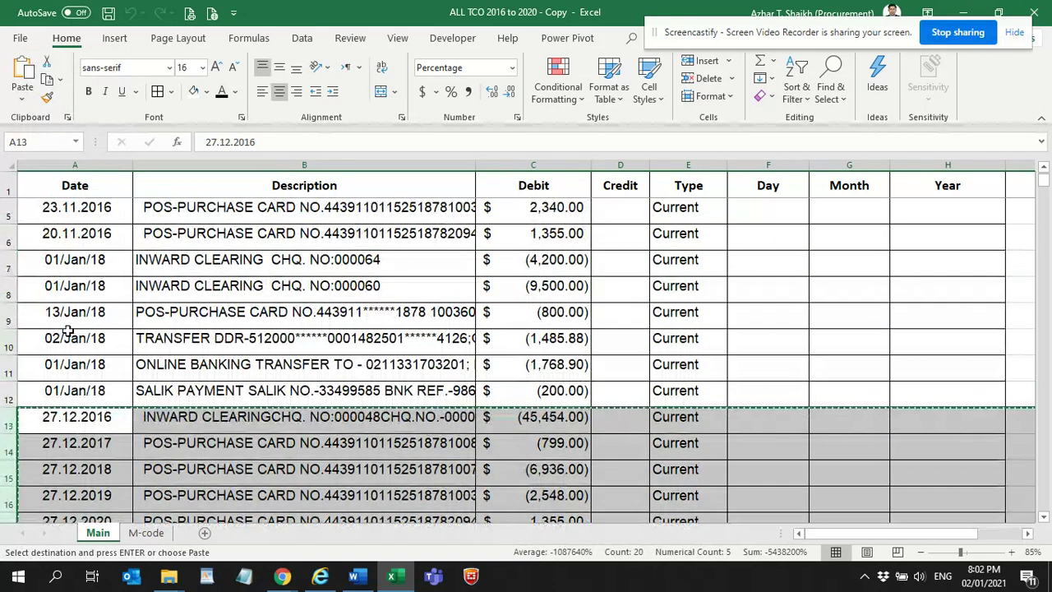
click(4, 263)
right_click(4, 263)
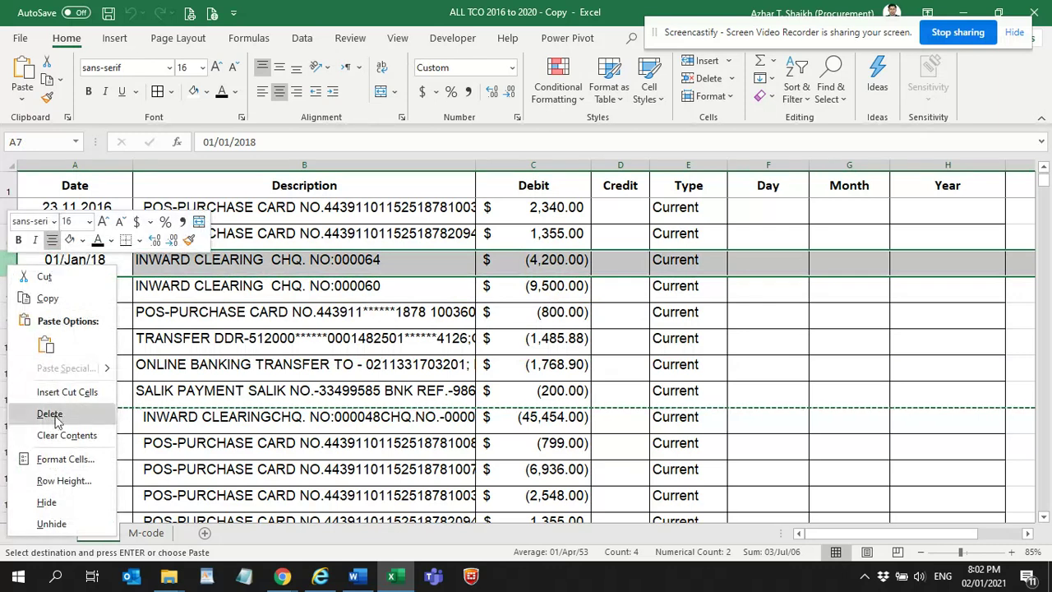
click(64, 393)
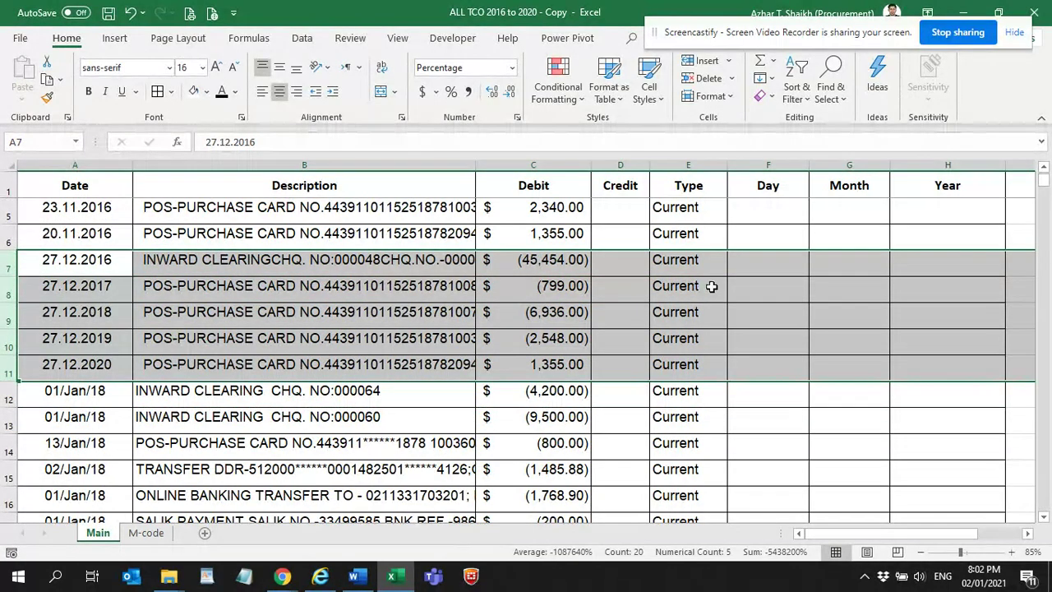
scroll(708, 247, up, 1)
click(776, 209)
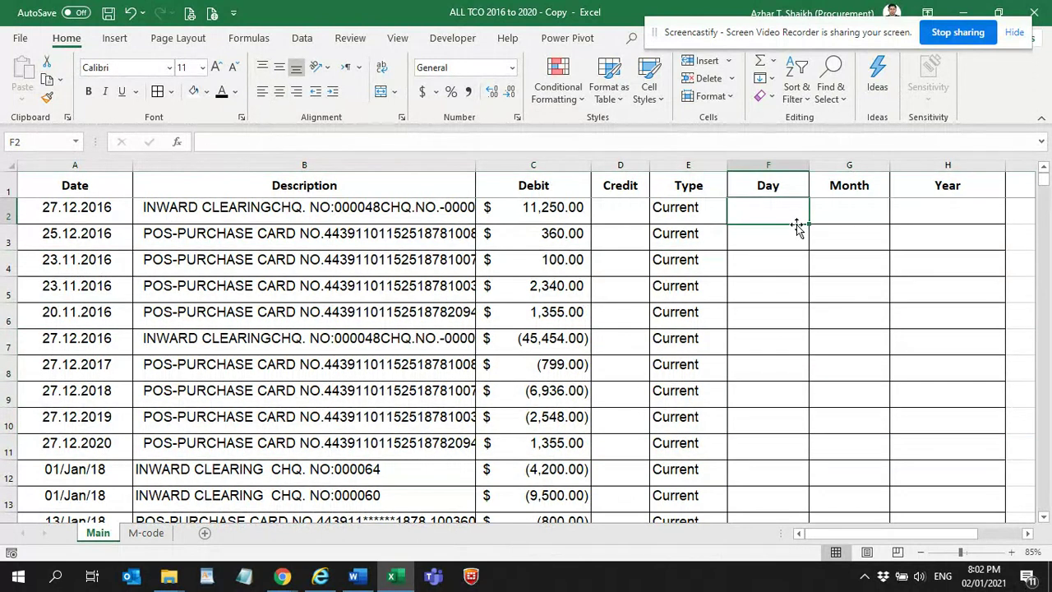
- Enter the formula =DAY(A2) in F2 to extract the day from the first date
text(=)
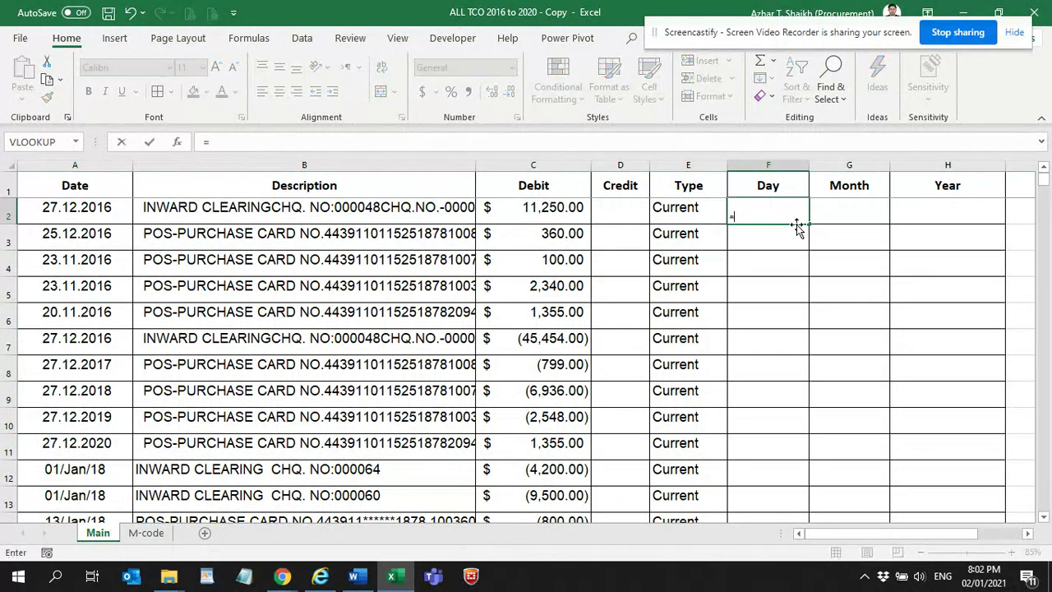
text(da)
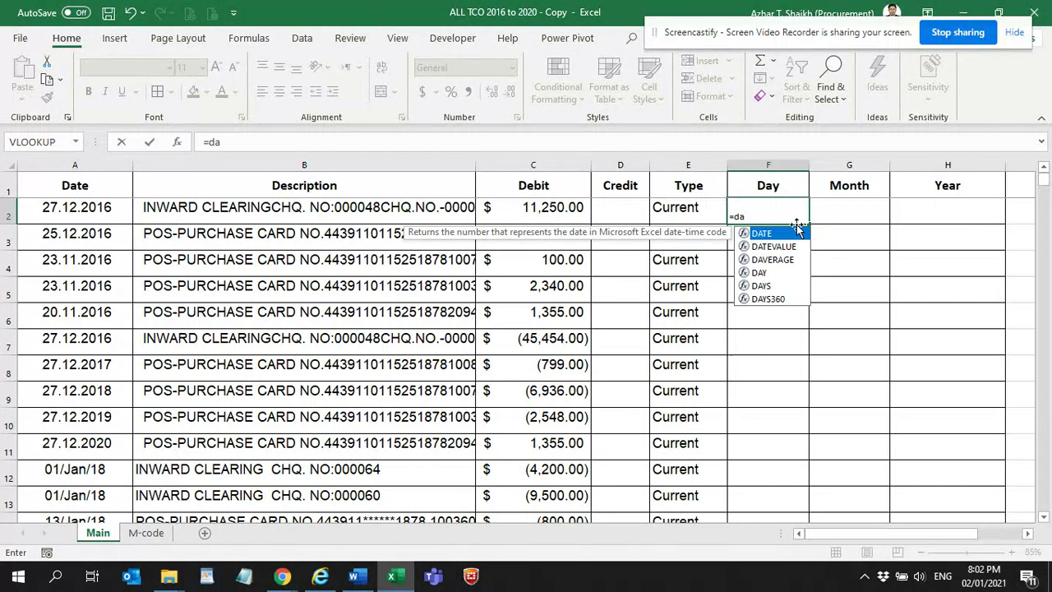
text(y)
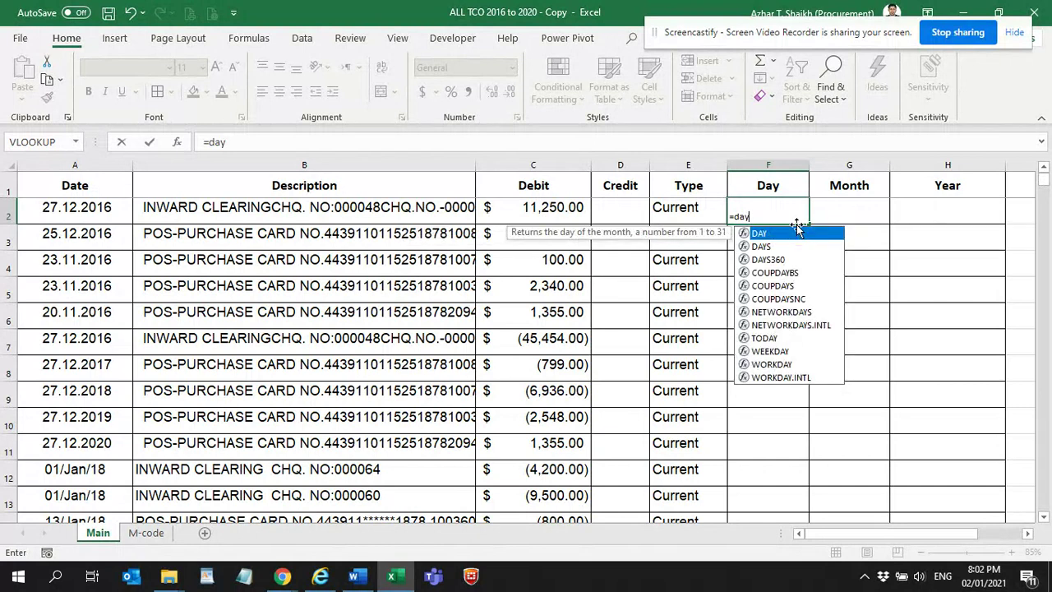
text(()
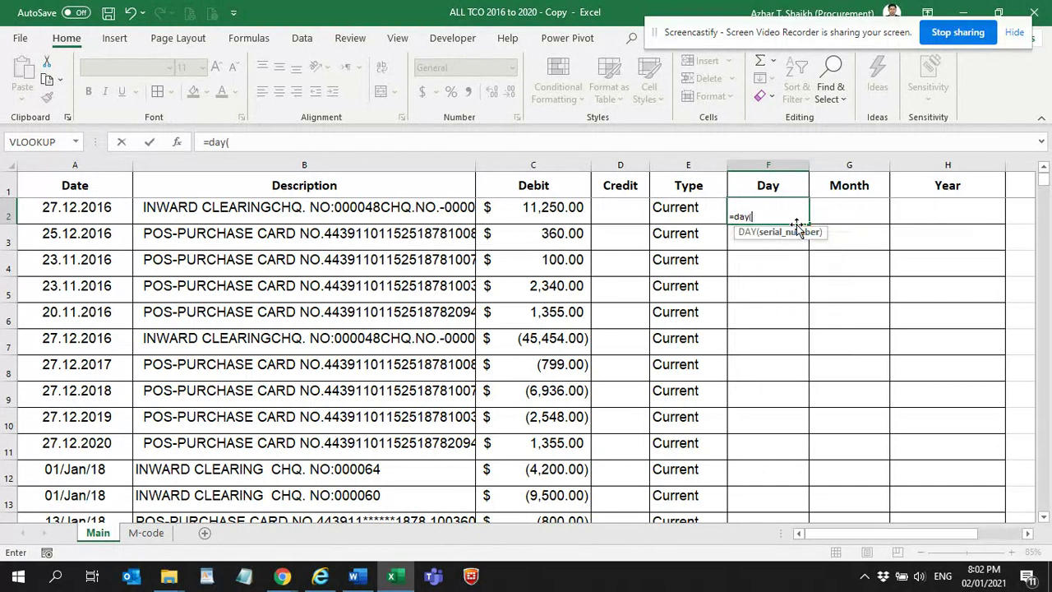
click(94, 204)
text())
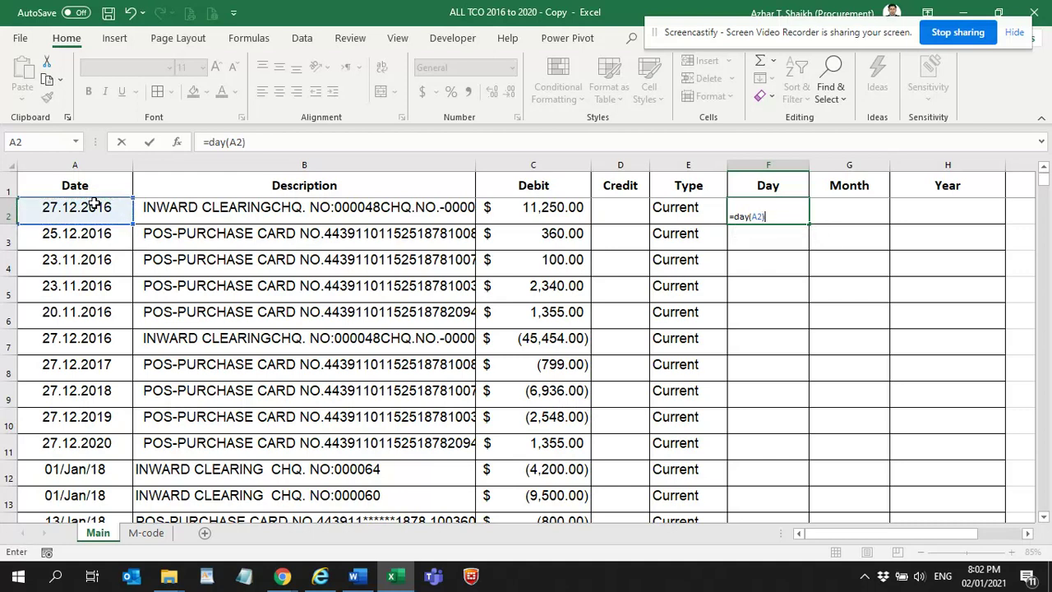
key(Return)
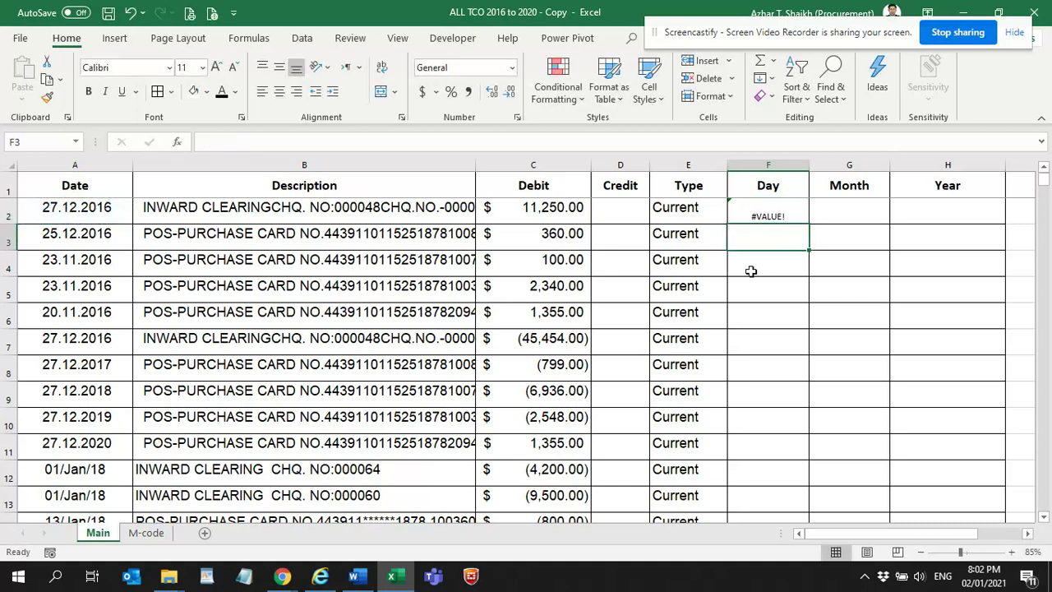
- Fill the DAY formula from F2 down the Day column for the remaining transaction rows
click(757, 212)
drag(807, 225, 794, 517)
scroll(773, 457, down, 1)
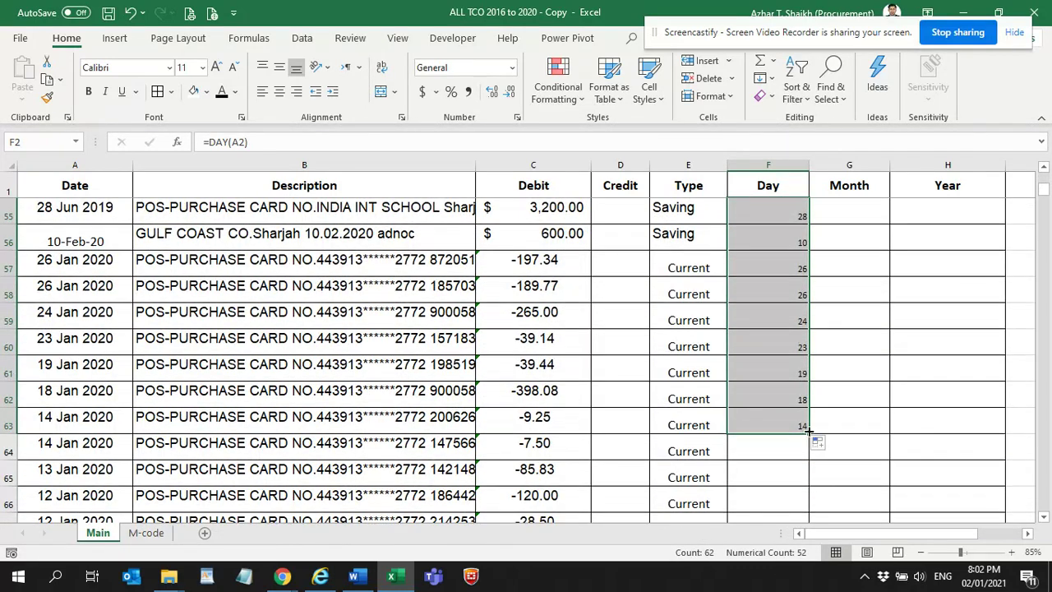
scroll(768, 308, up, 15)
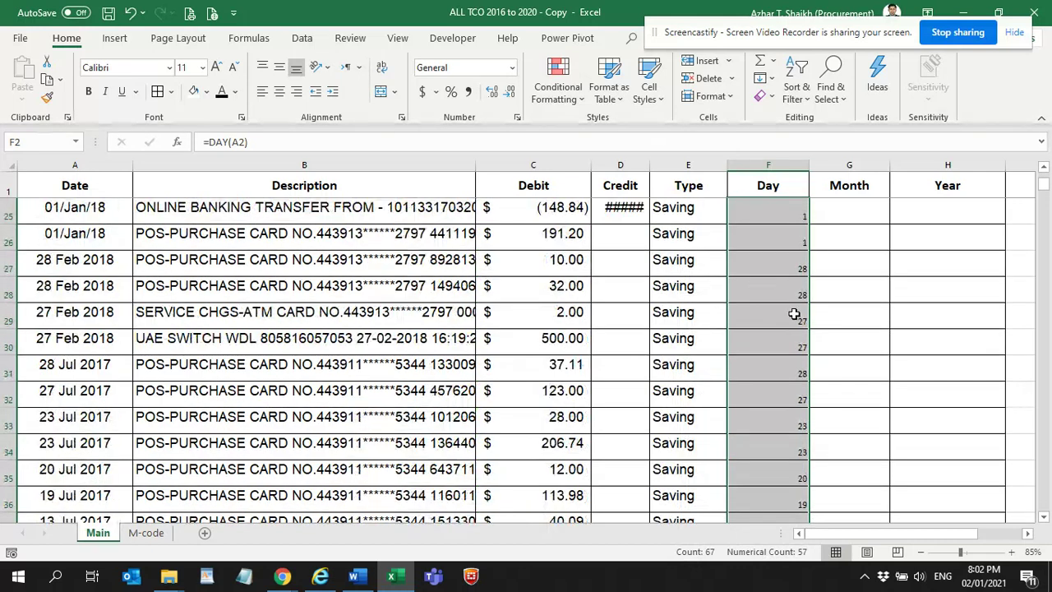
- Set the filled Day cells to font size 16, centre them, and compare the days with the dates in column A
click(217, 67)
click(217, 66)
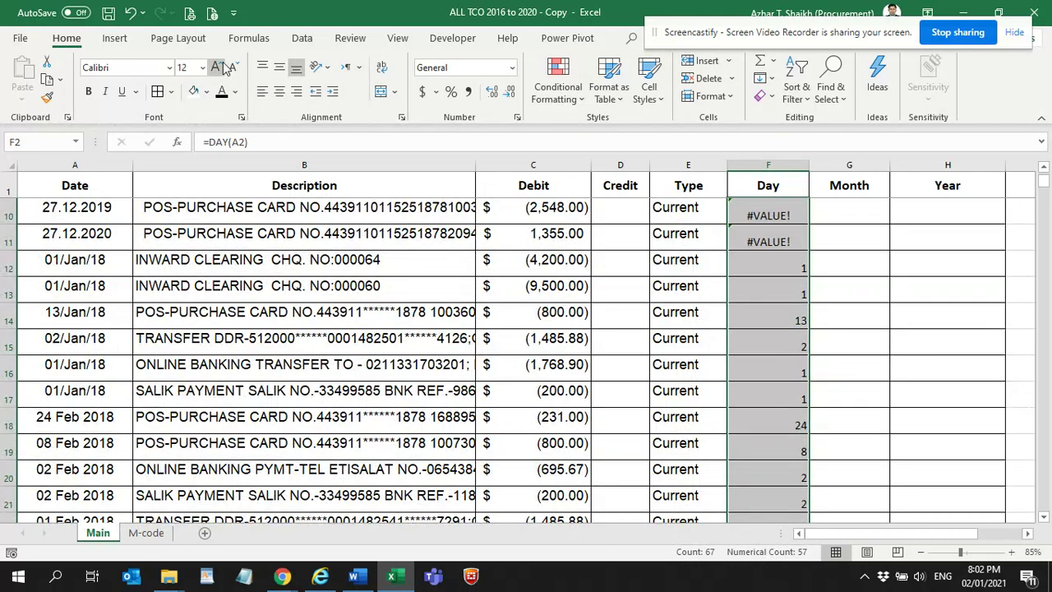
click(217, 67)
click(279, 91)
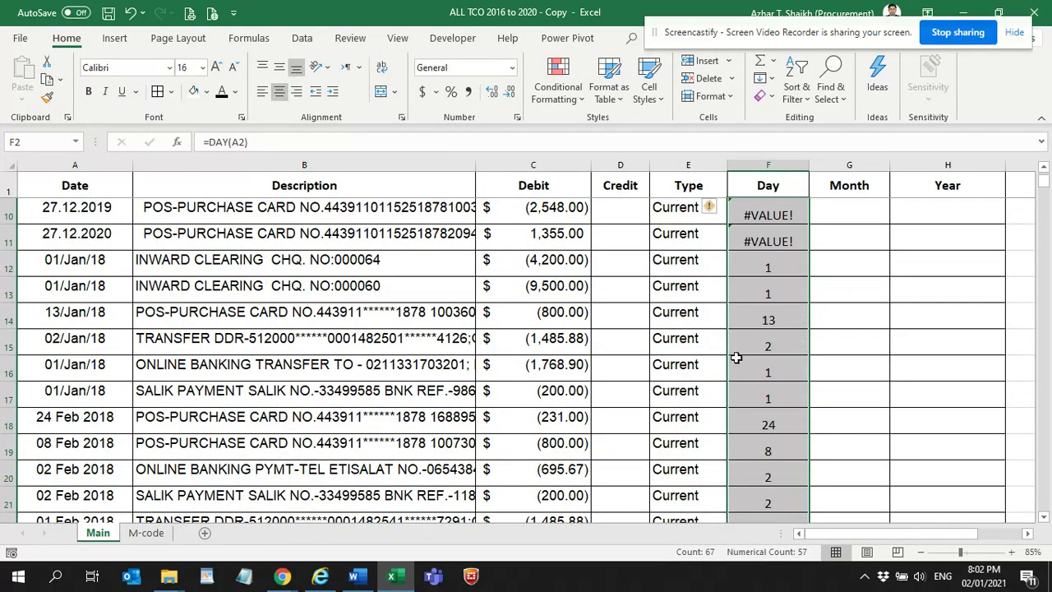
scroll(757, 354, up, 3)
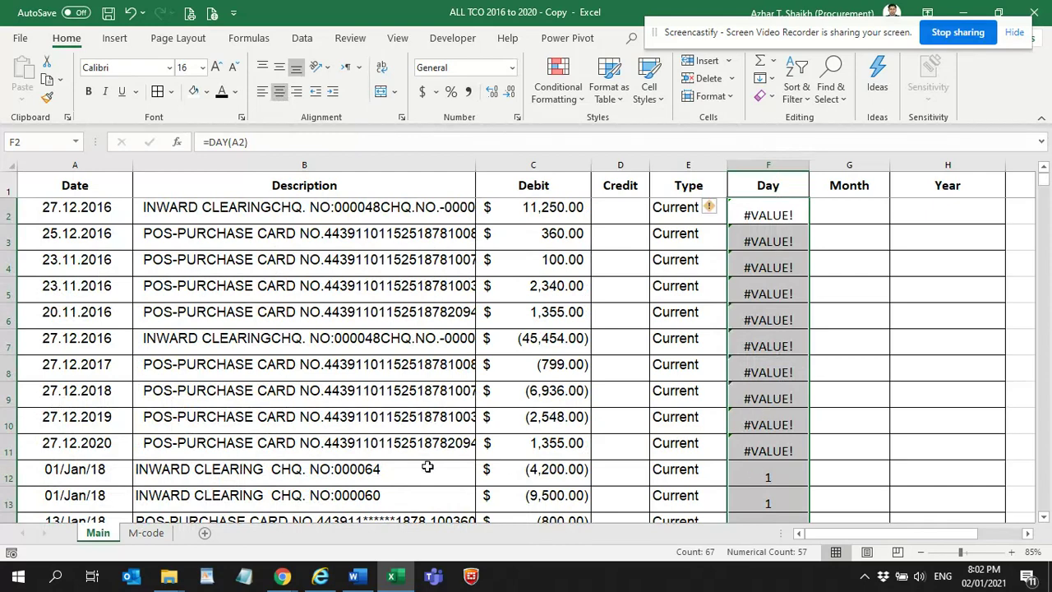
scroll(427, 467, down, 4)
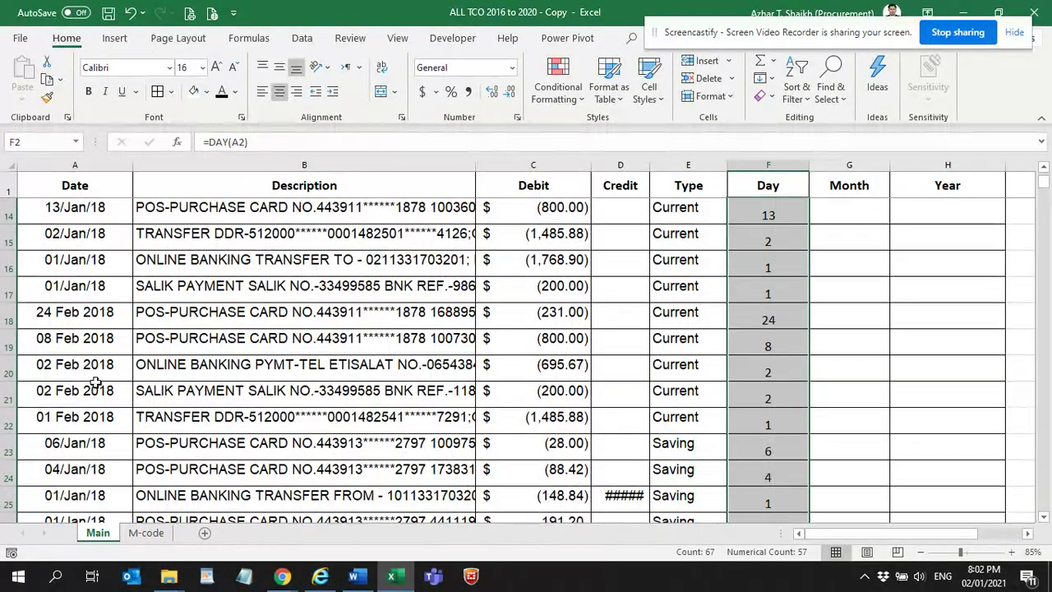
scroll(671, 340, down, 5)
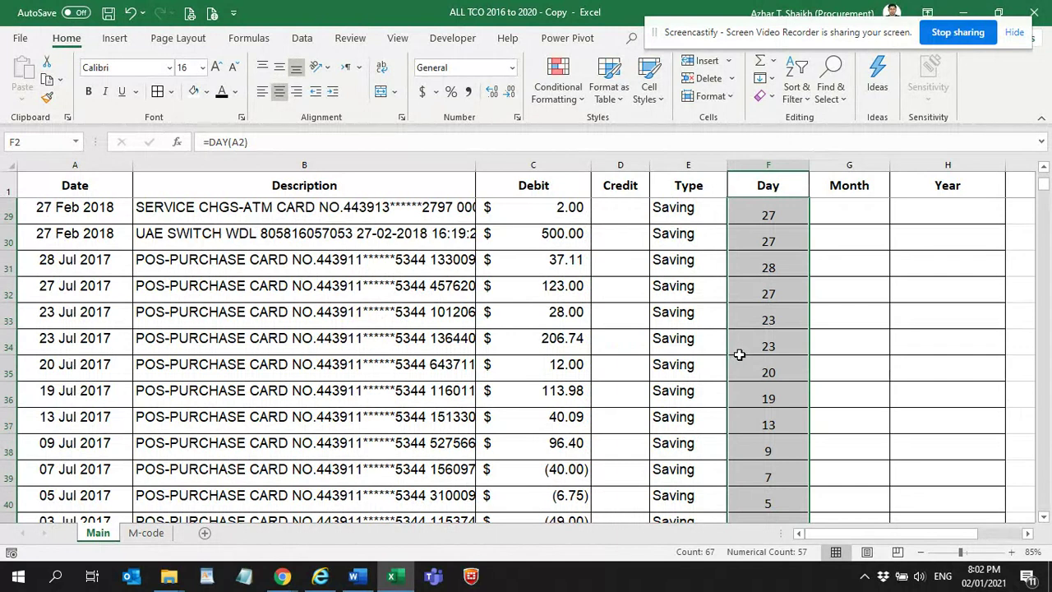
scroll(791, 335, up, 9)
- Enter the formula =MONTH(A2) in G2 and fill it down the Month column
click(854, 208)
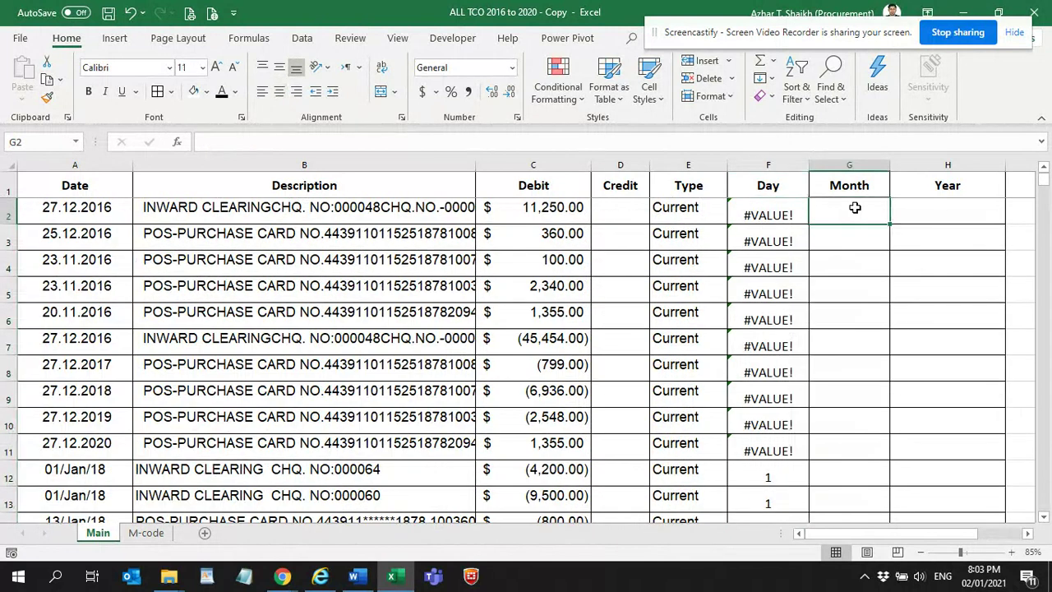
text(=mont)
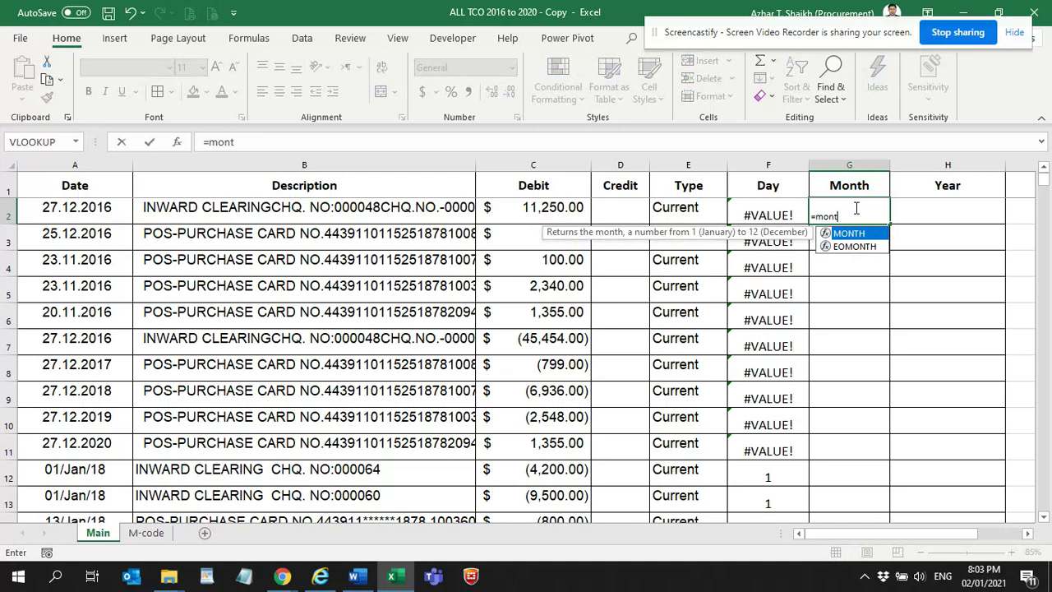
text(h()
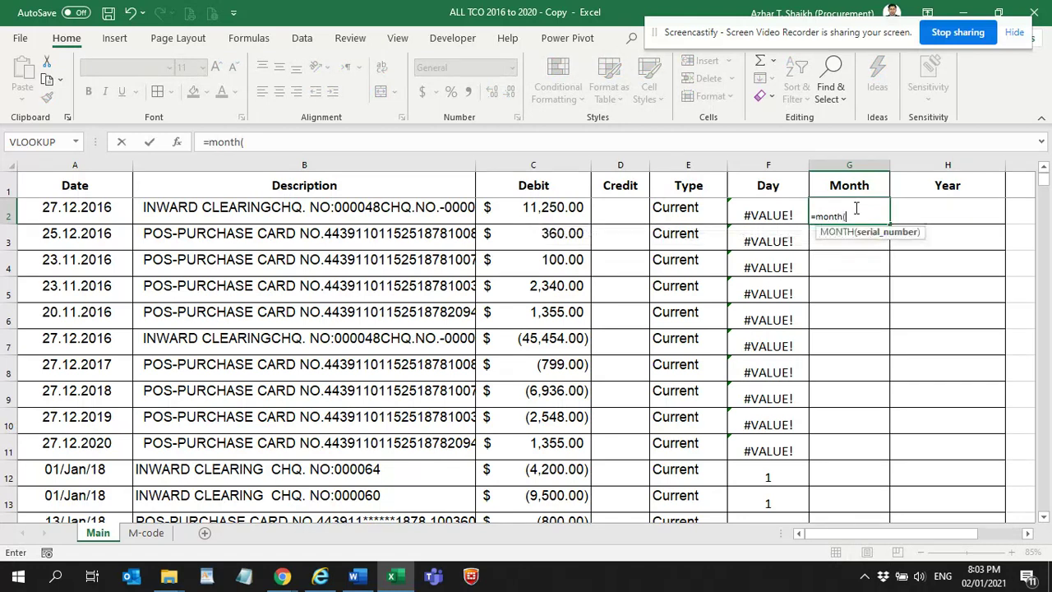
click(76, 214)
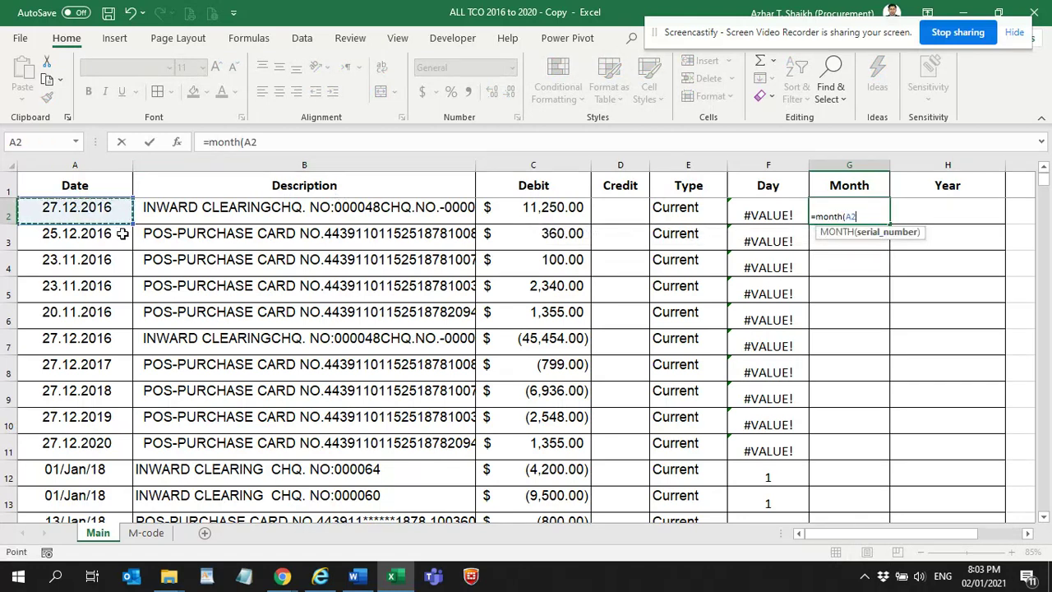
text())
key(Return)
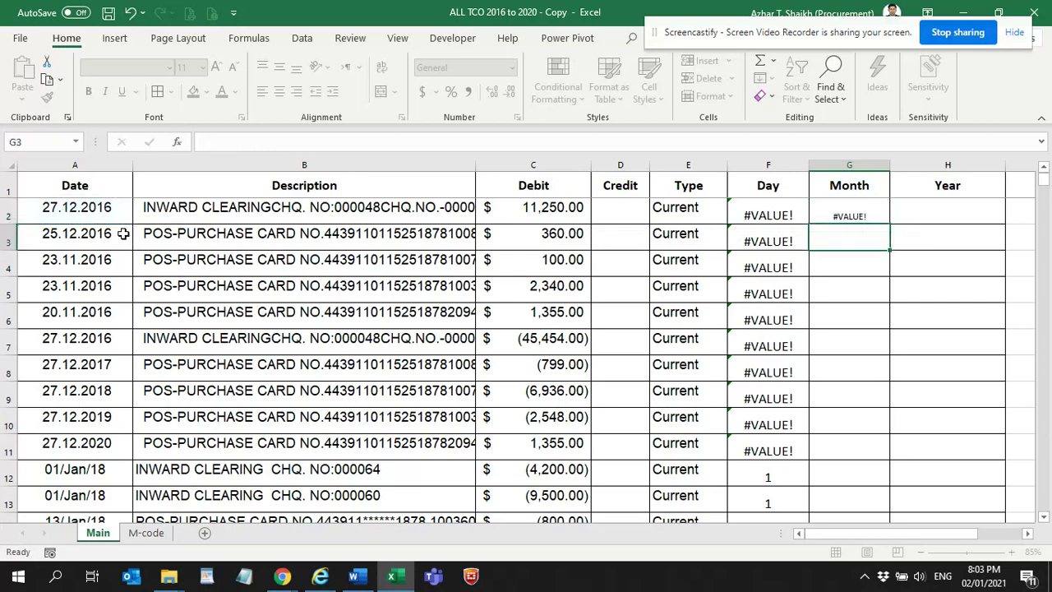
key(Up)
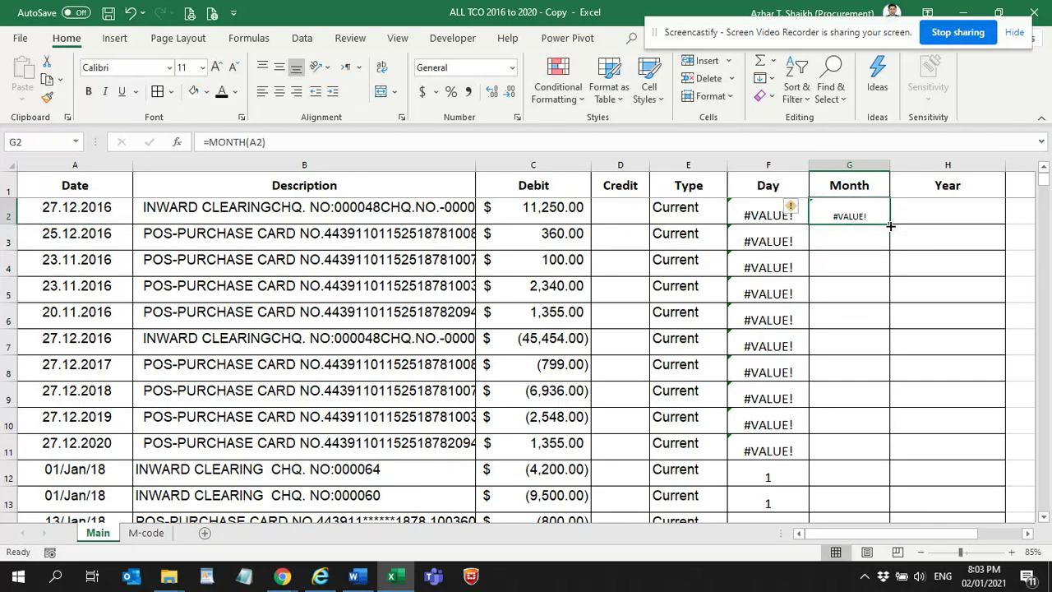
double_click(890, 225)
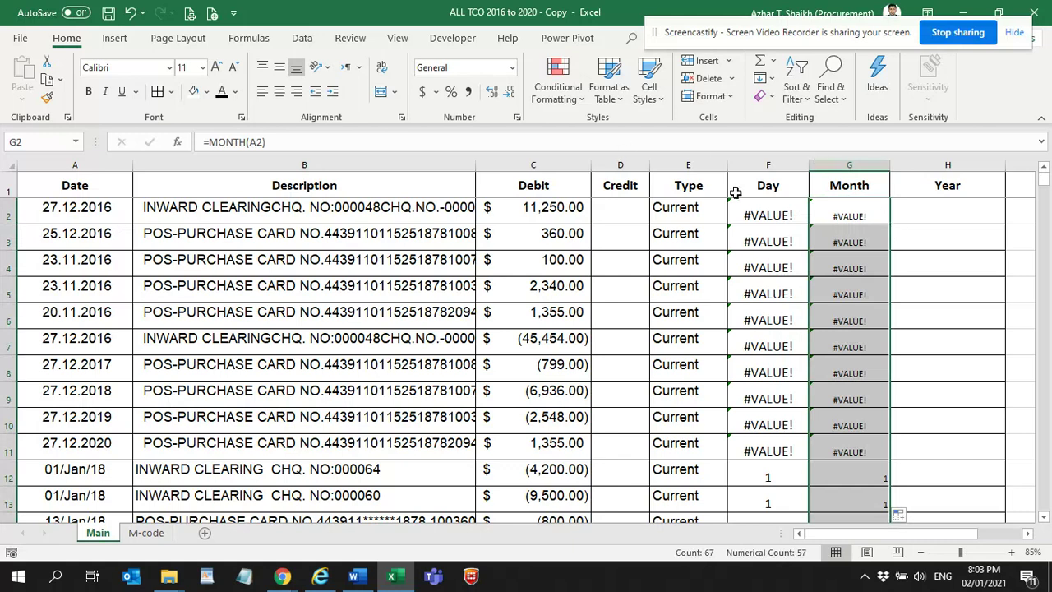
- Set the filled Month cells to font size 12, centre them, and check the months against the dates
click(216, 67)
click(280, 91)
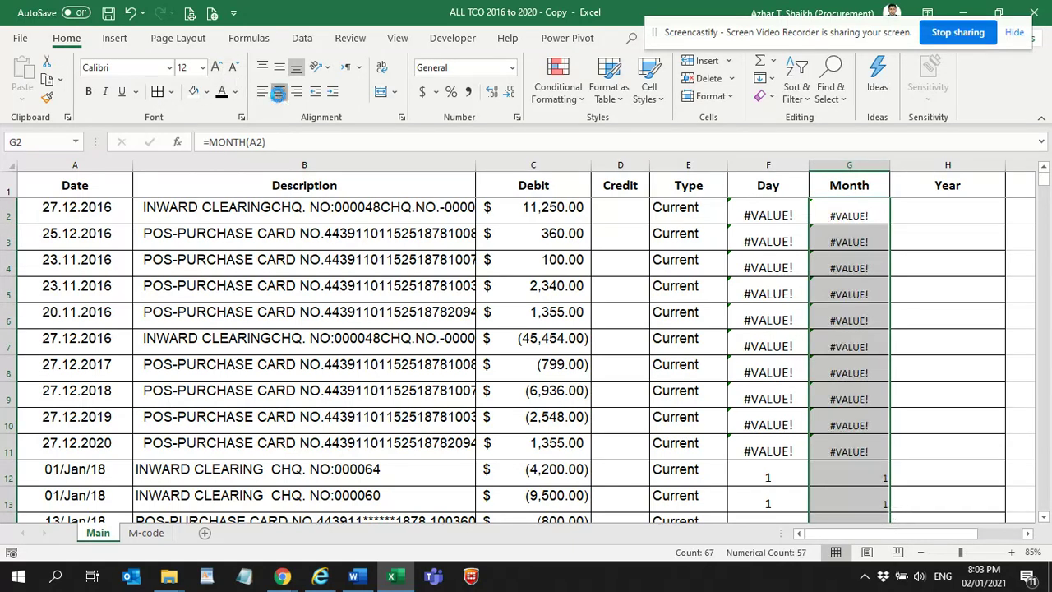
scroll(854, 261, down, 4)
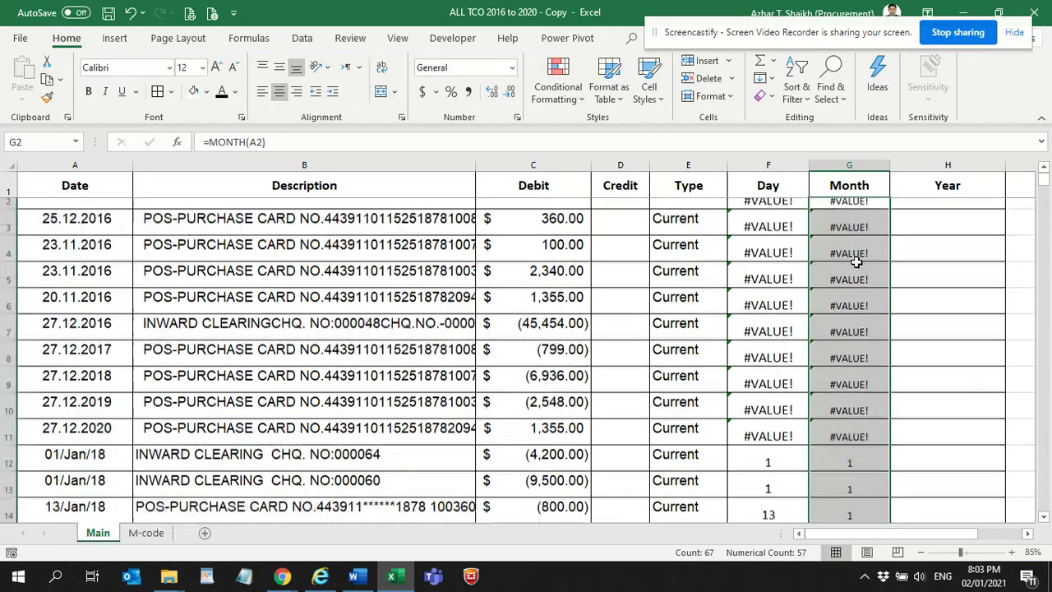
scroll(655, 345, down, 2)
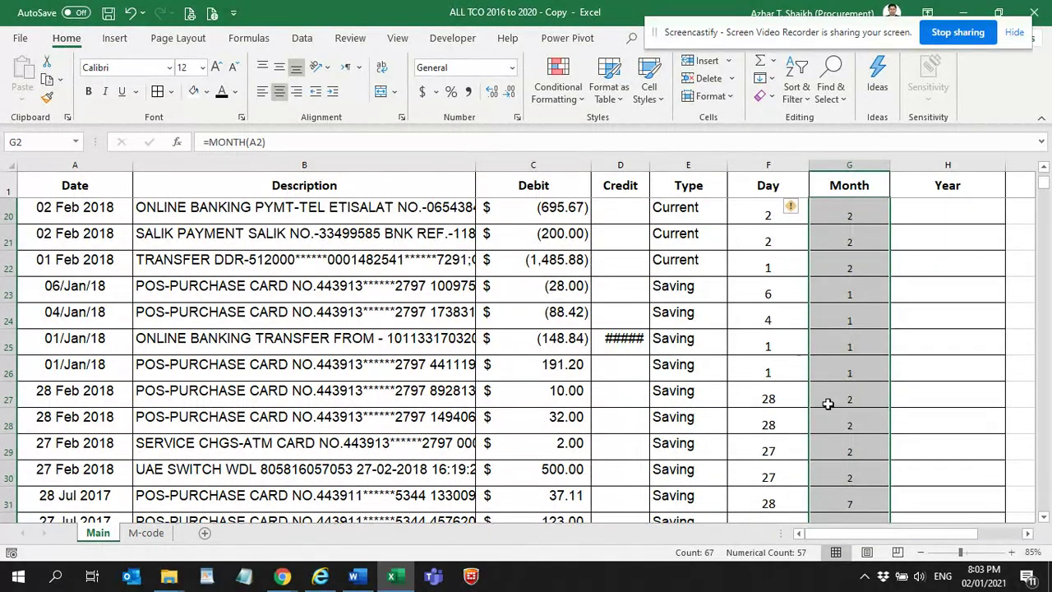
scroll(827, 404, down, 2)
scroll(850, 375, up, 8)
- Enter the formula =YEAR(A2) in H2 and fill it down the Year column
click(952, 210)
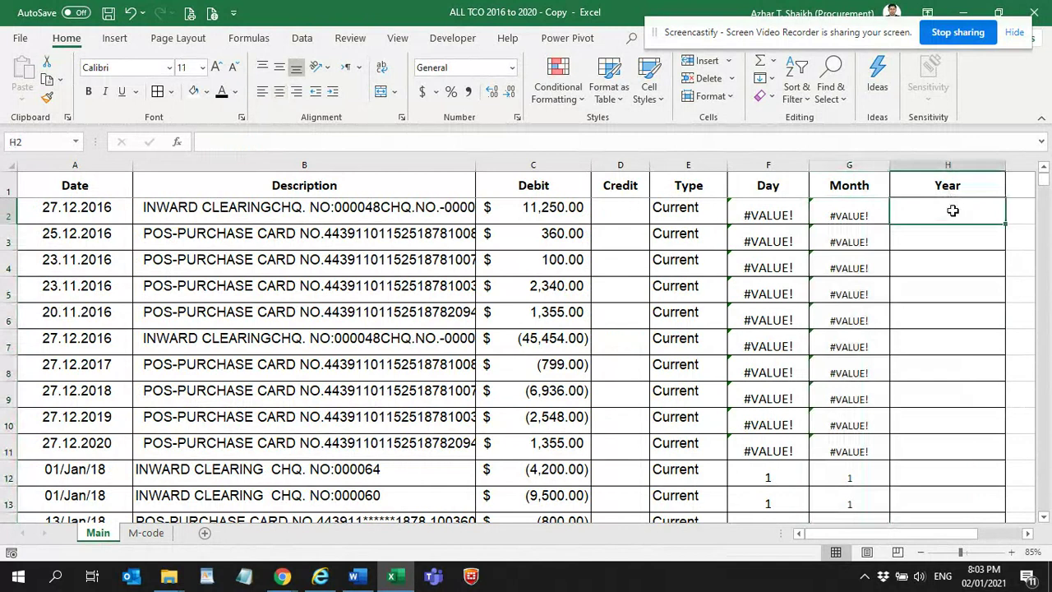
text(=year)
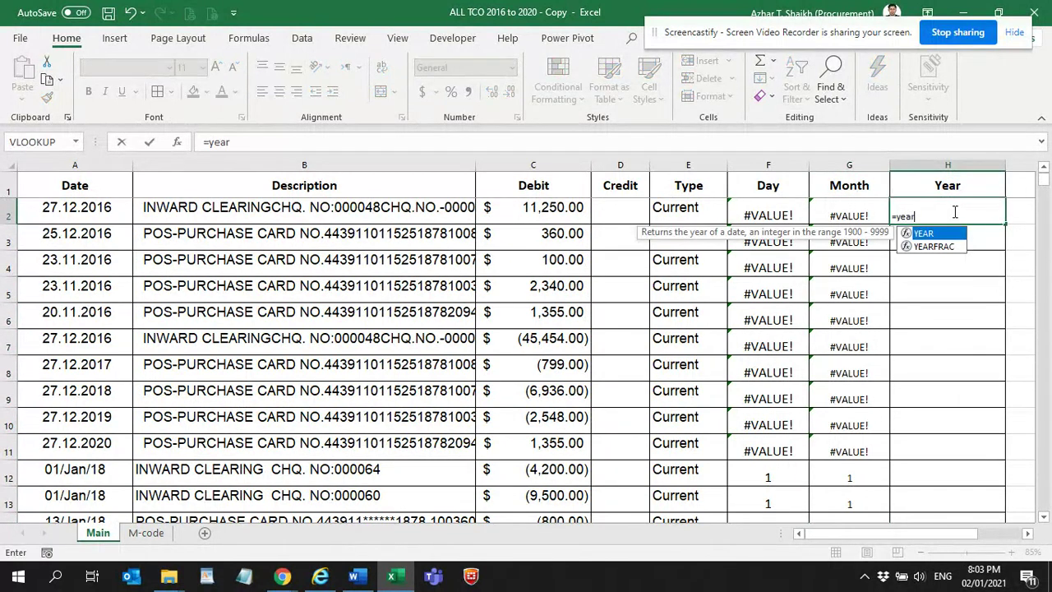
text(()
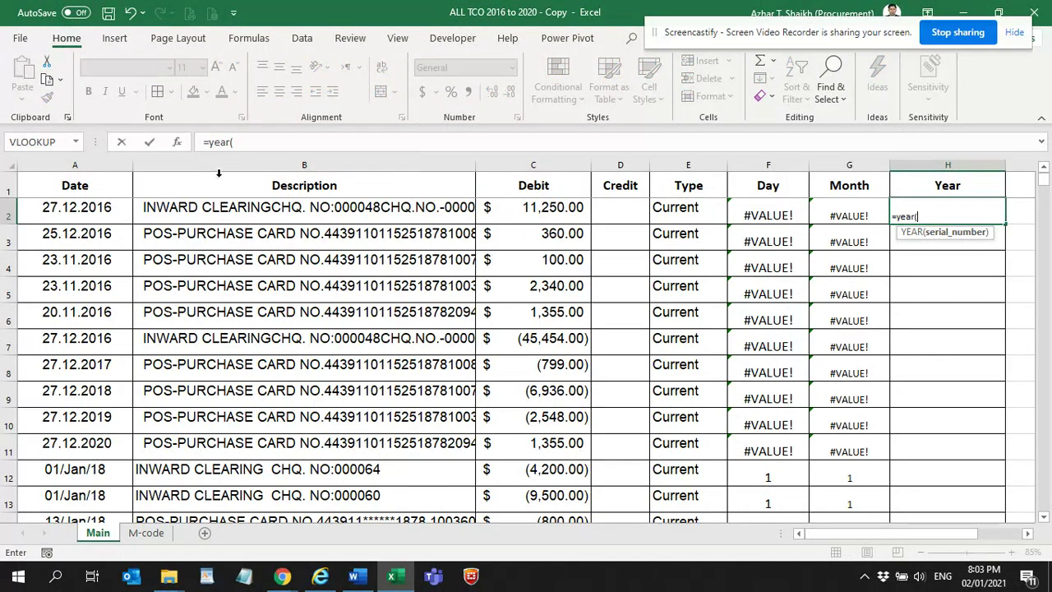
click(120, 208)
text())
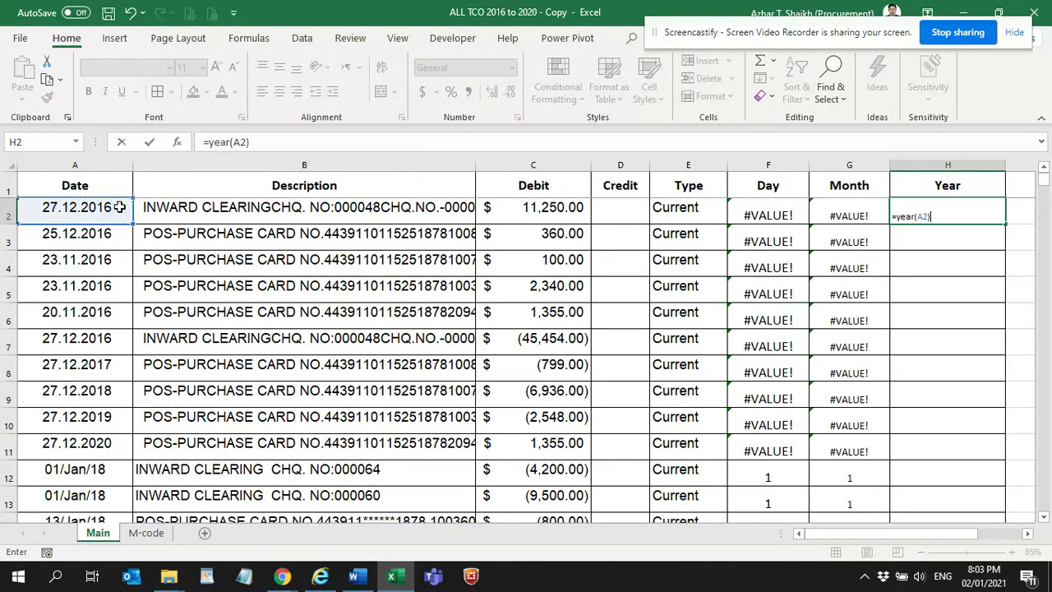
key(ctrl+Return)
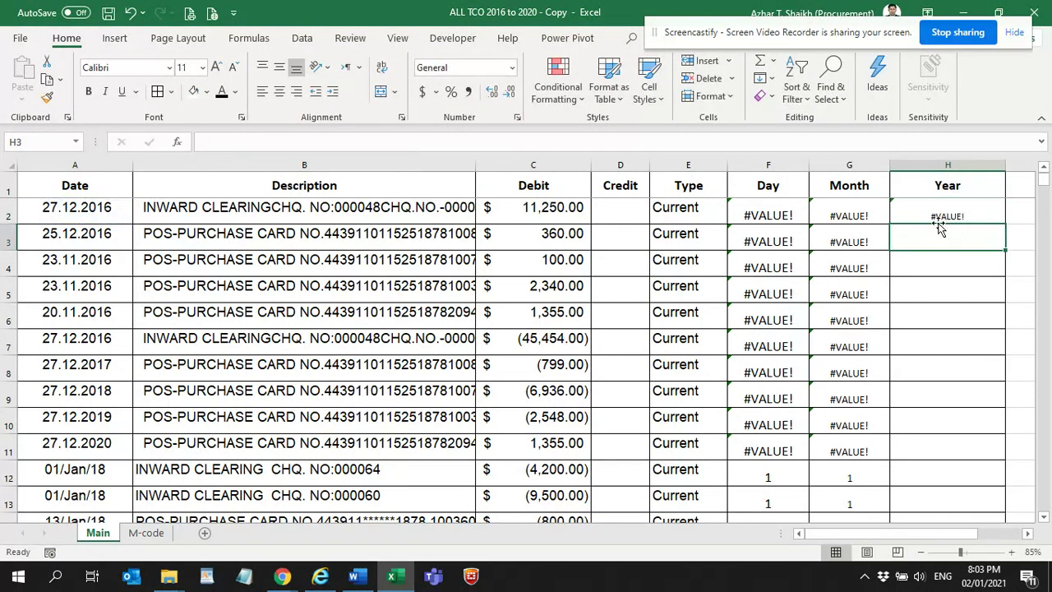
double_click(1004, 226)
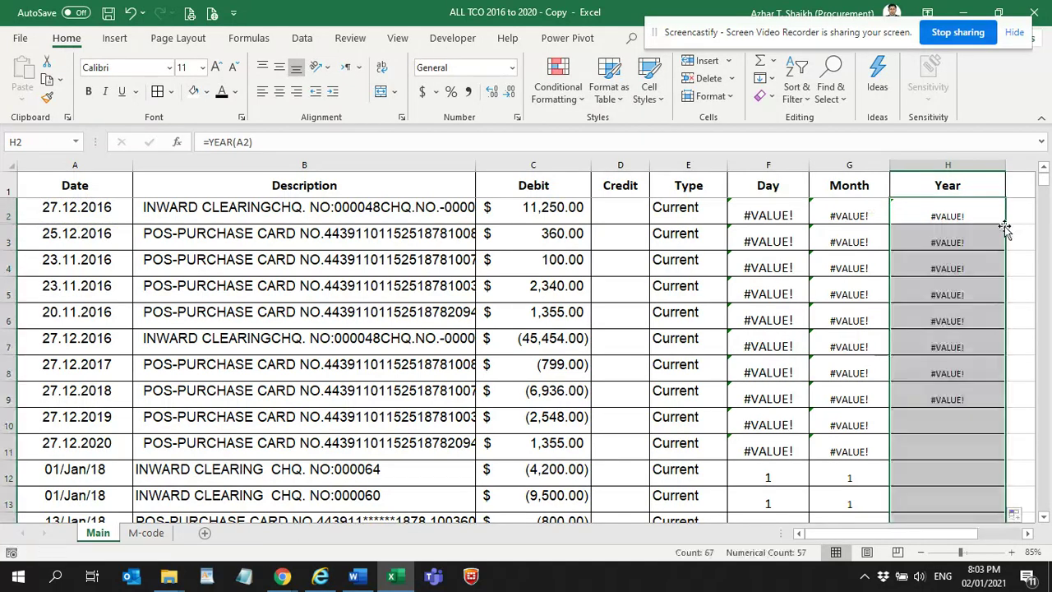
- Centre the filled Year cells and set their font size to 14
click(280, 91)
click(216, 67)
click(216, 67)
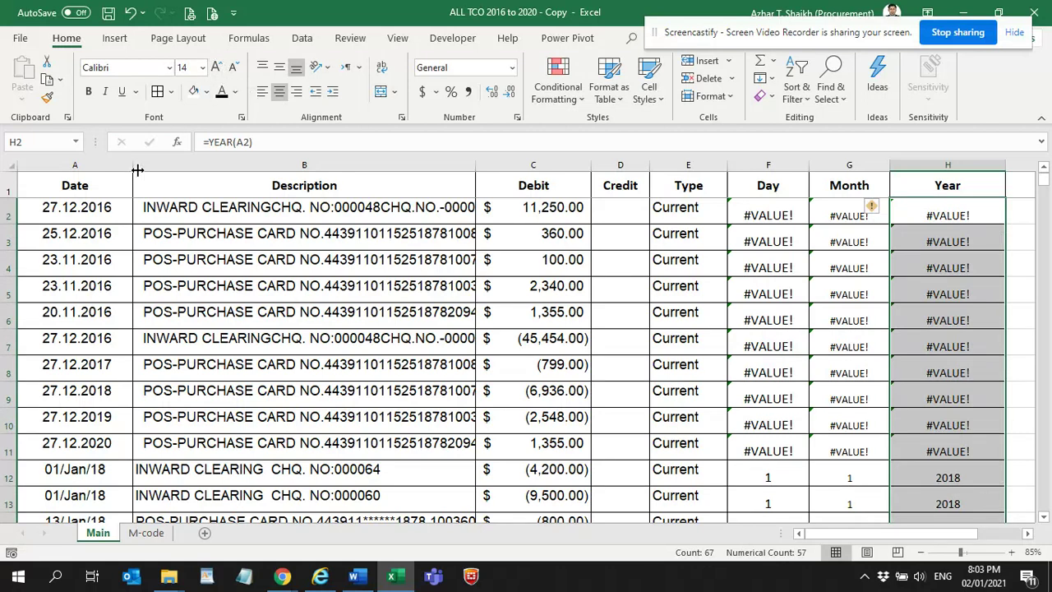
- Inspect the Date number formats for the dates from A12 downward without applying any, and return to the first dotted date in A2
scroll(86, 345, down, 2)
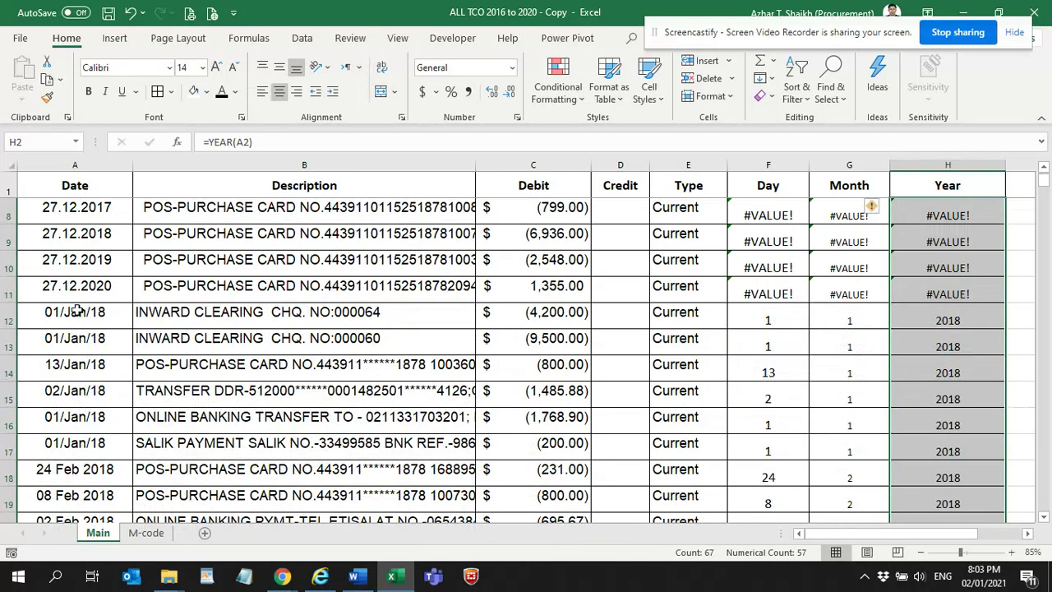
drag(89, 319, 83, 521)
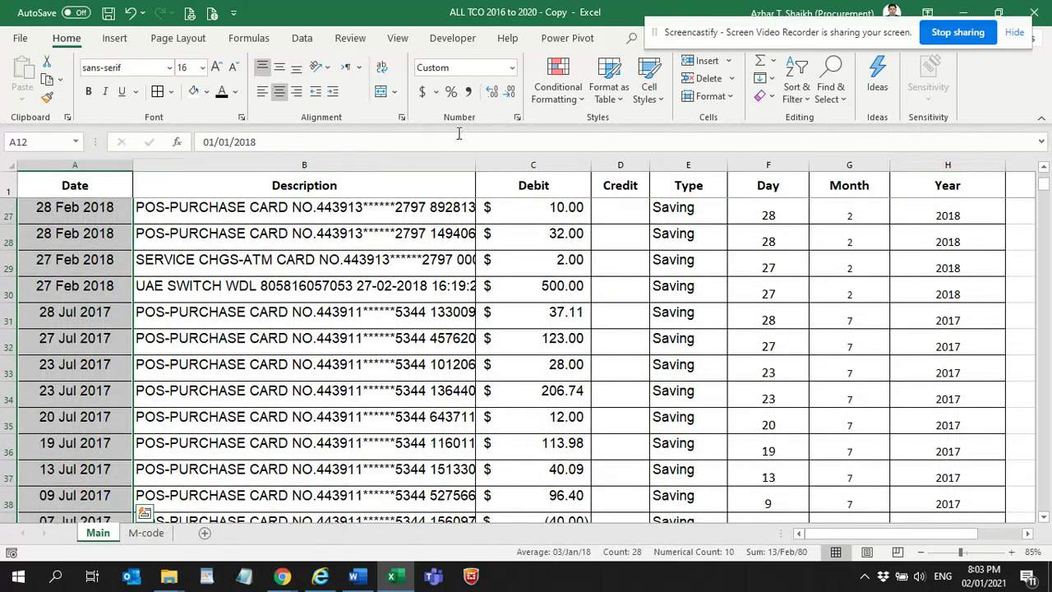
click(517, 118)
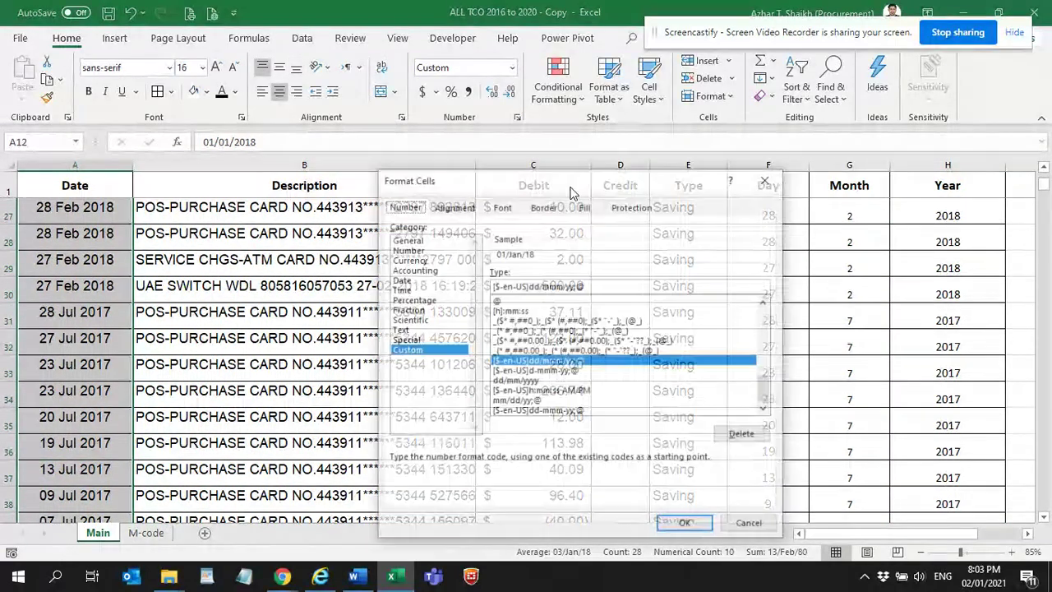
click(401, 280)
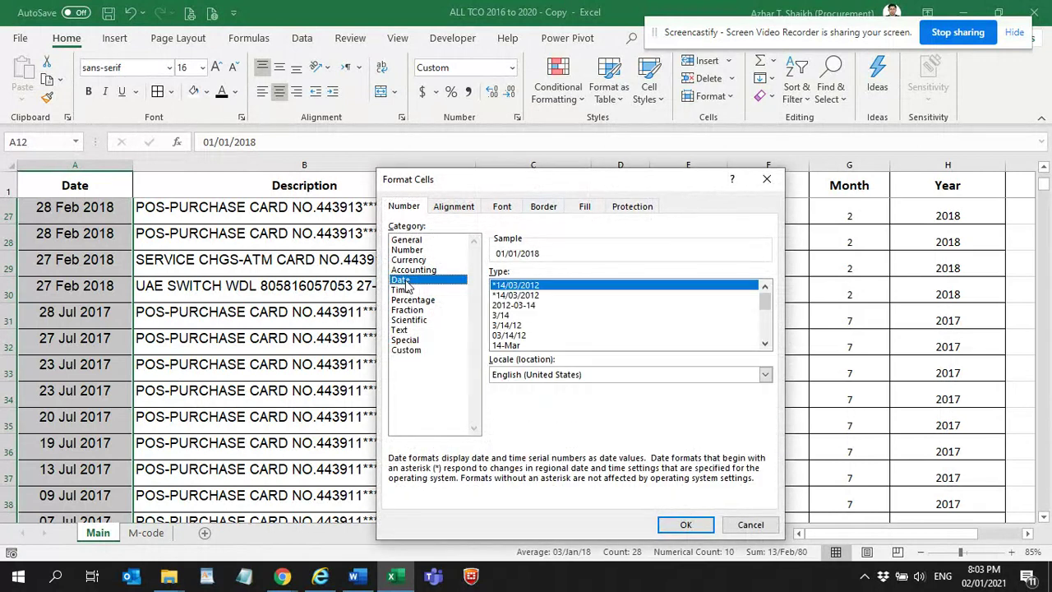
click(751, 525)
scroll(165, 275, up, 5)
scroll(165, 275, up, 4)
click(100, 209)
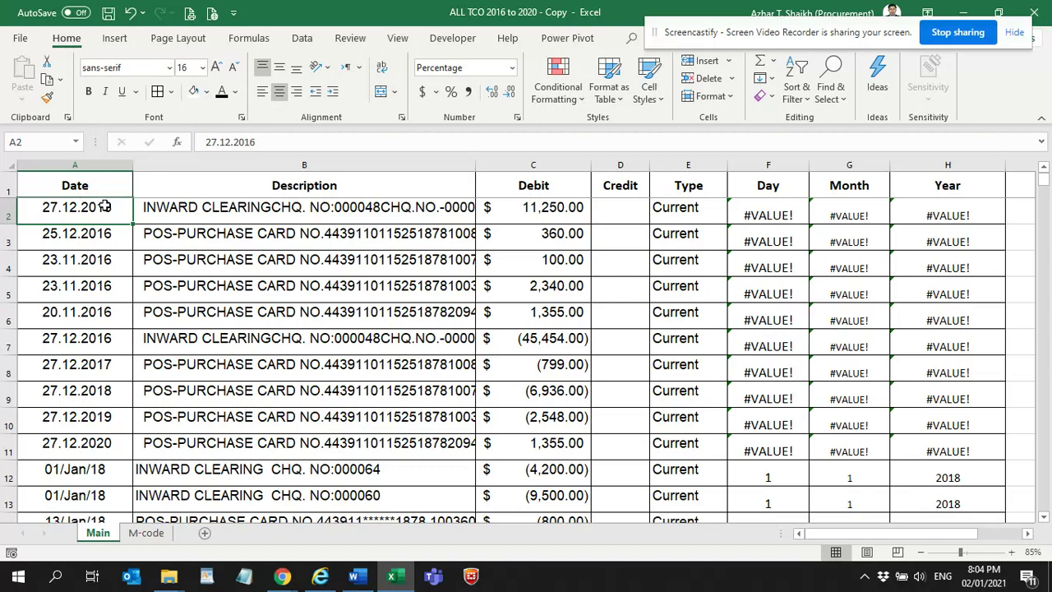
- Run Text to Columns on the dotted dates in A2:A11 as delimited text, with a full stop as the other delimiter
drag(104, 207, 97, 441)
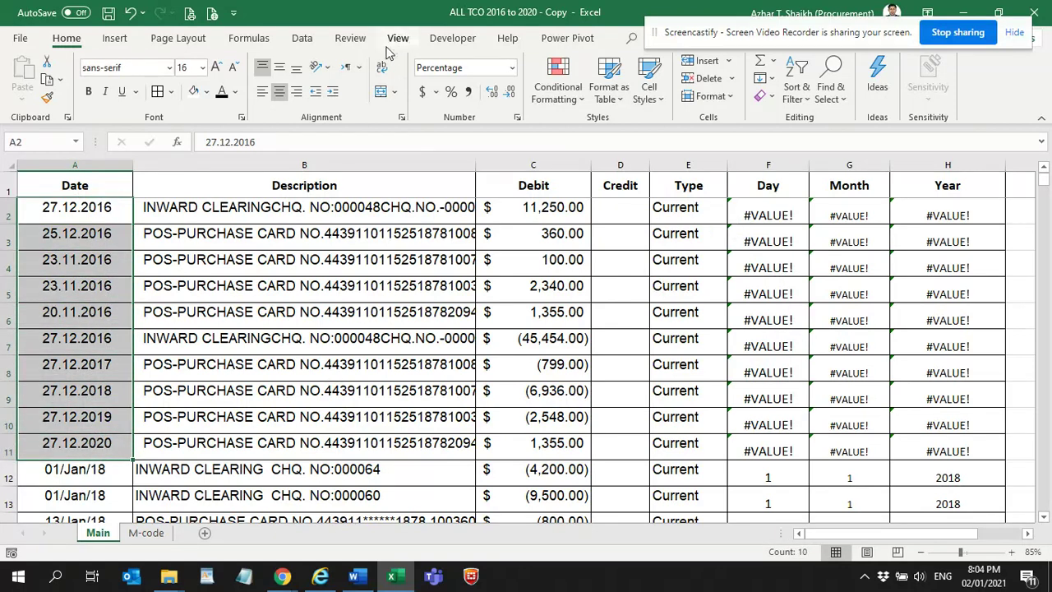
click(302, 41)
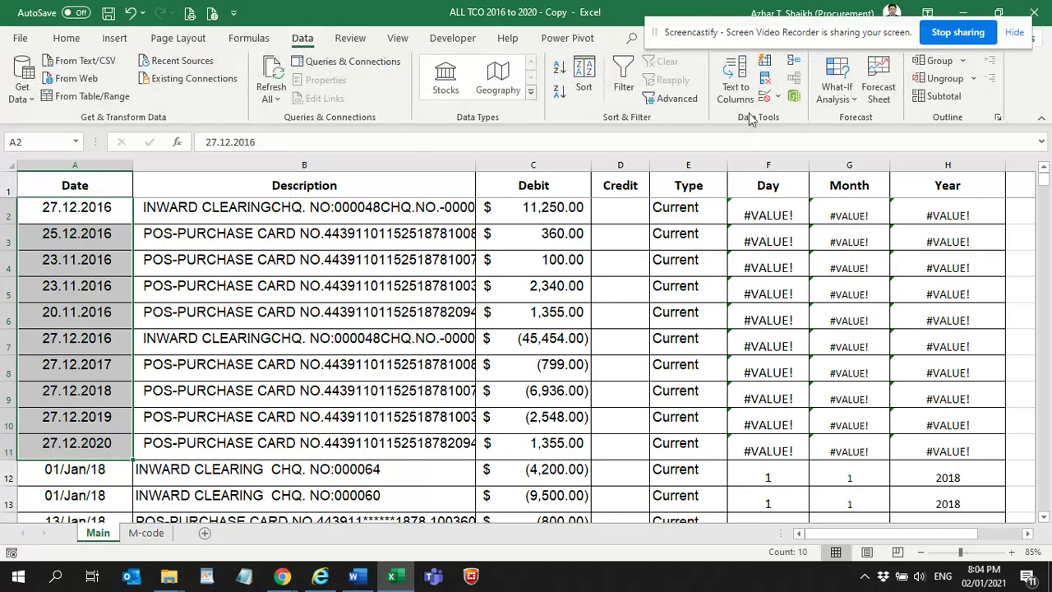
click(733, 92)
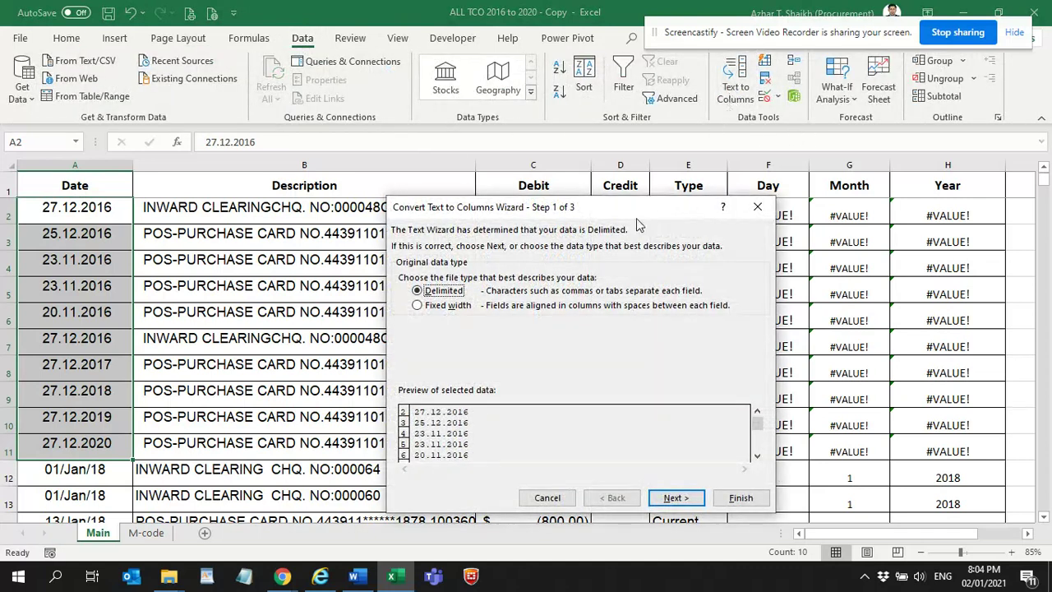
drag(572, 210, 553, 79)
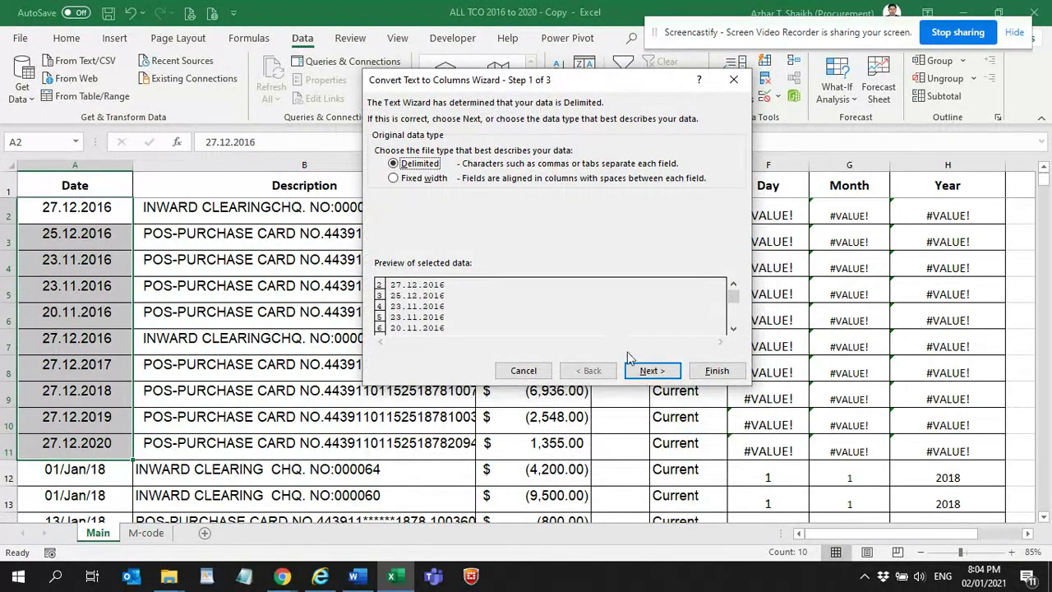
click(649, 371)
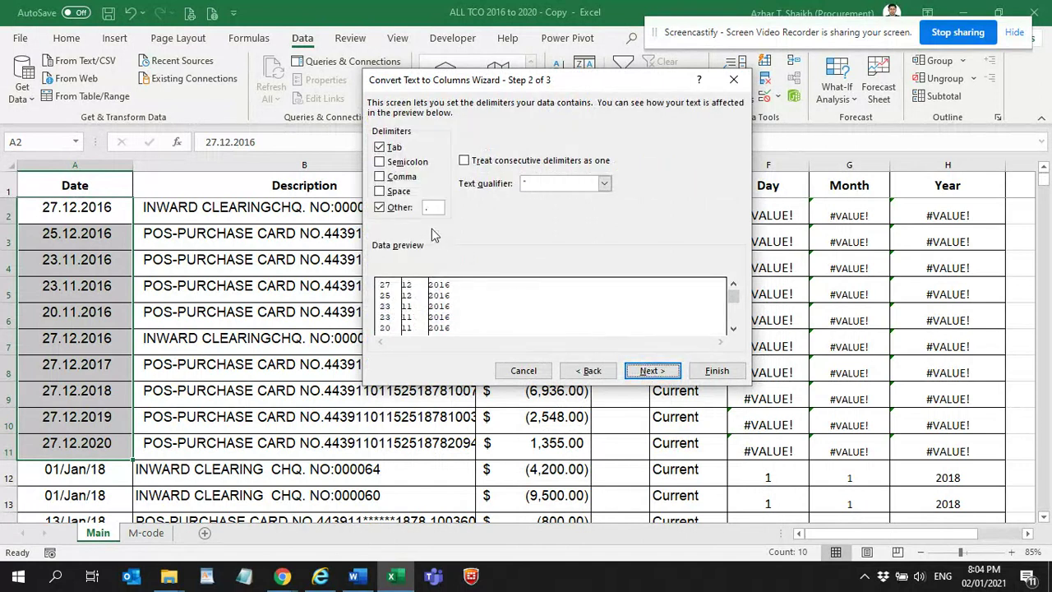
click(392, 210)
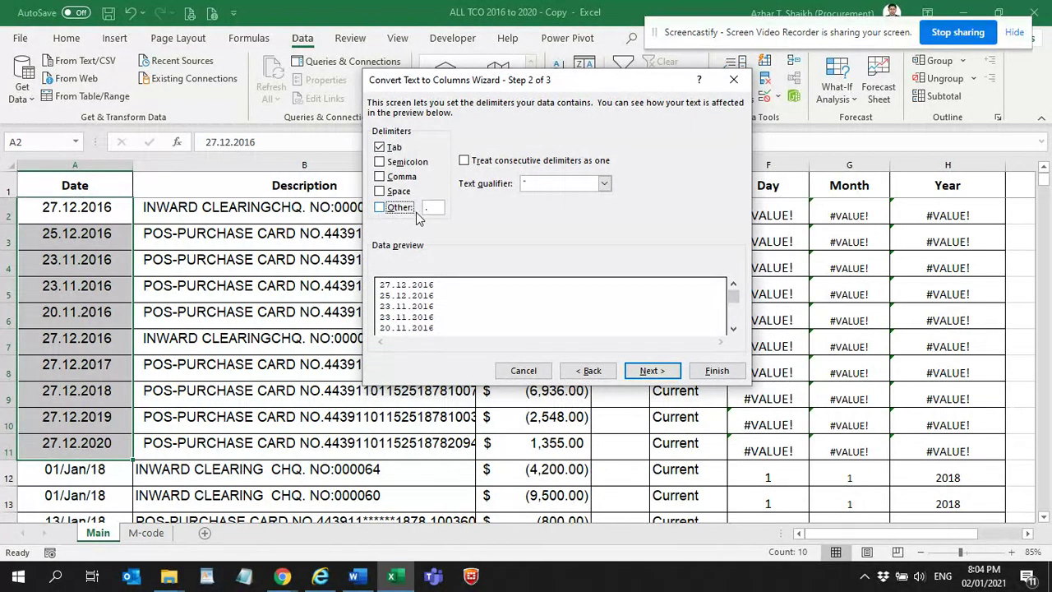
click(388, 211)
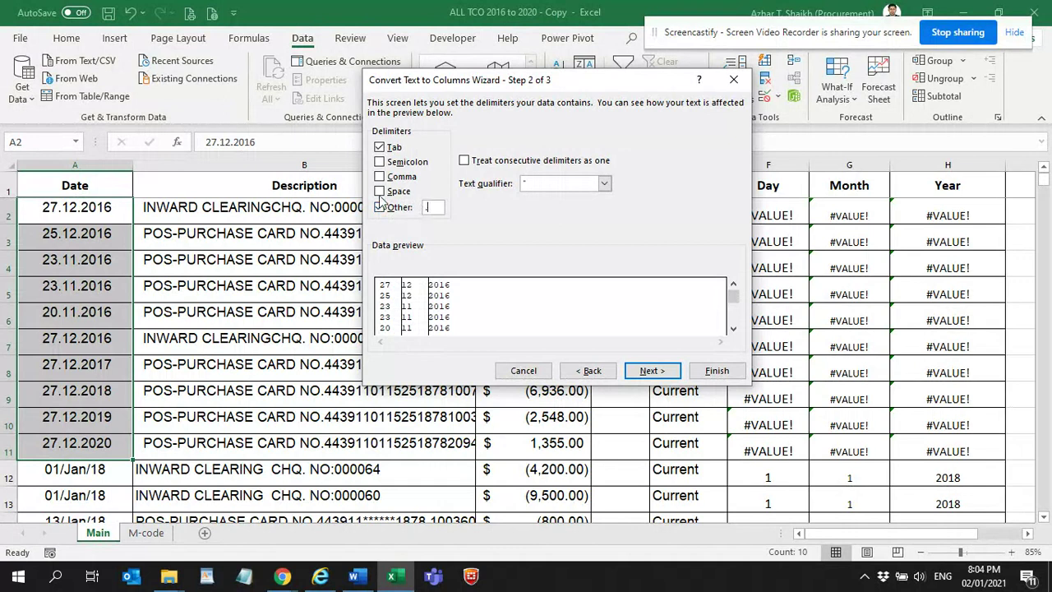
click(386, 208)
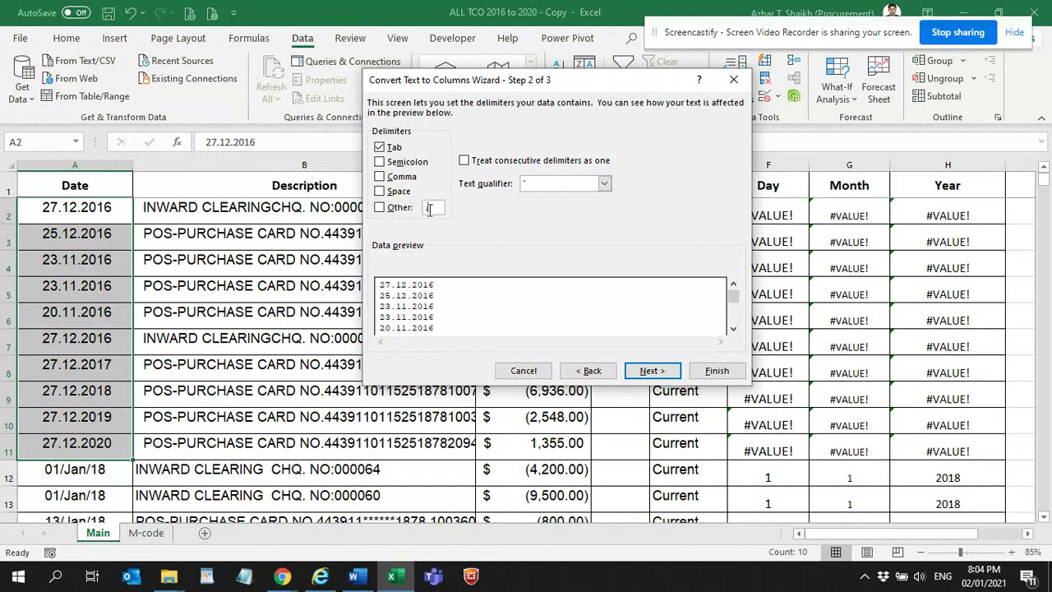
text(.)
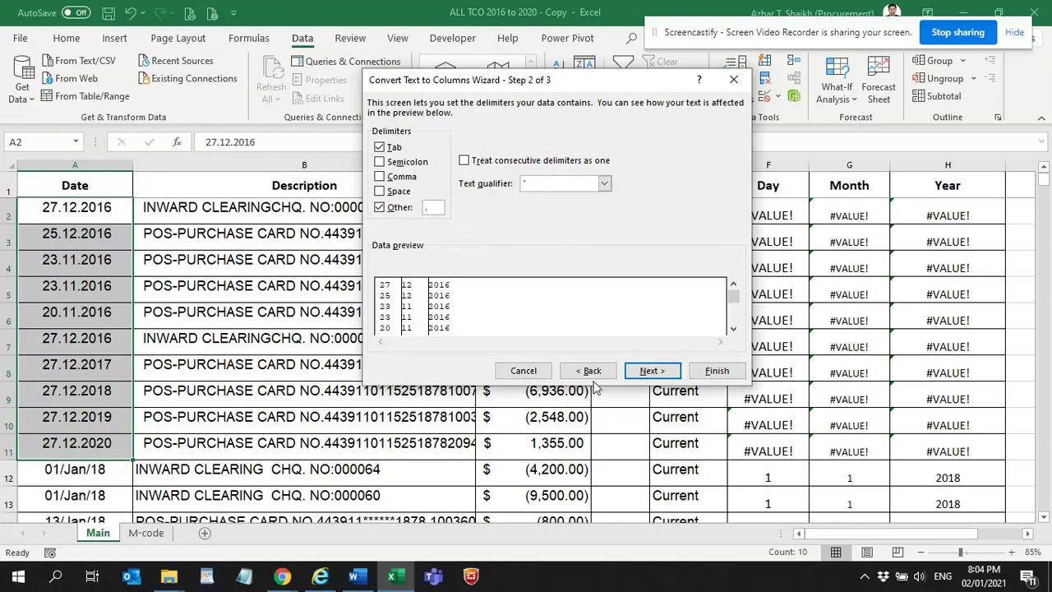
- Set the split's destination to F2 in General format and finish it, overwriting the existing Day, Month and Year cells
click(666, 371)
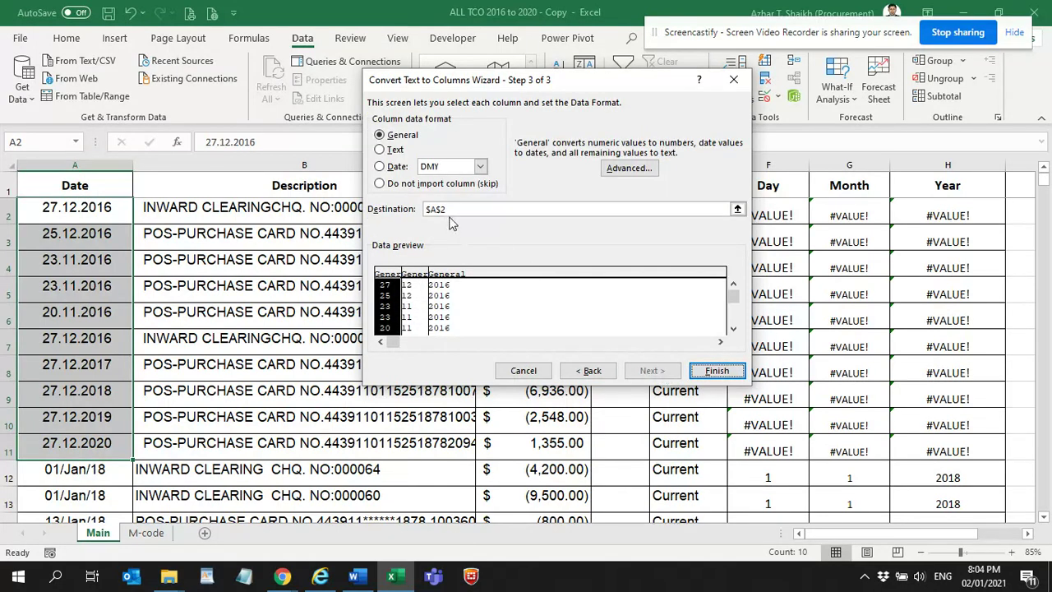
click(452, 210)
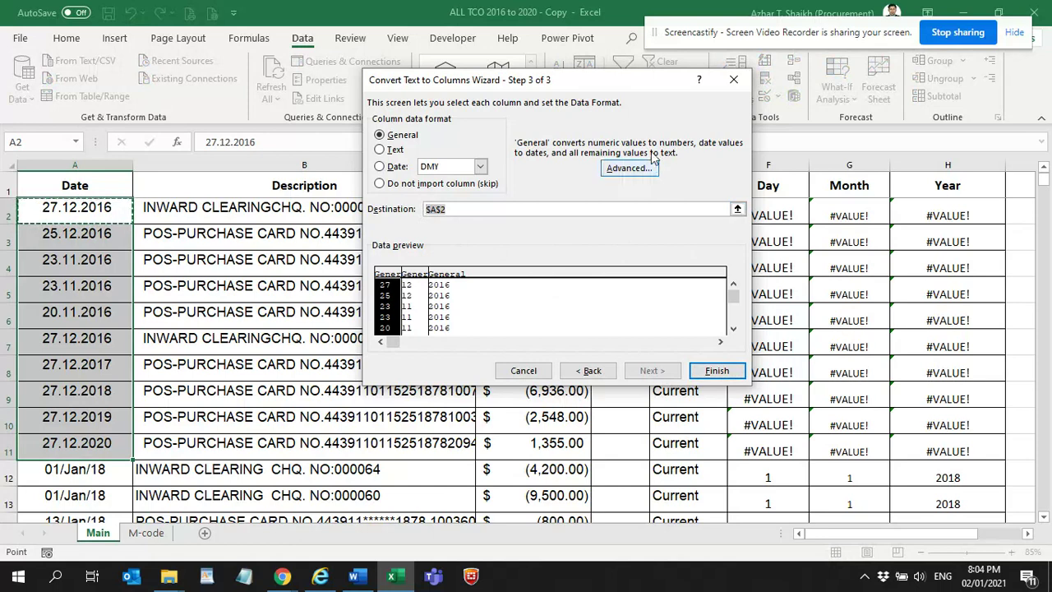
drag(495, 80, 332, 88)
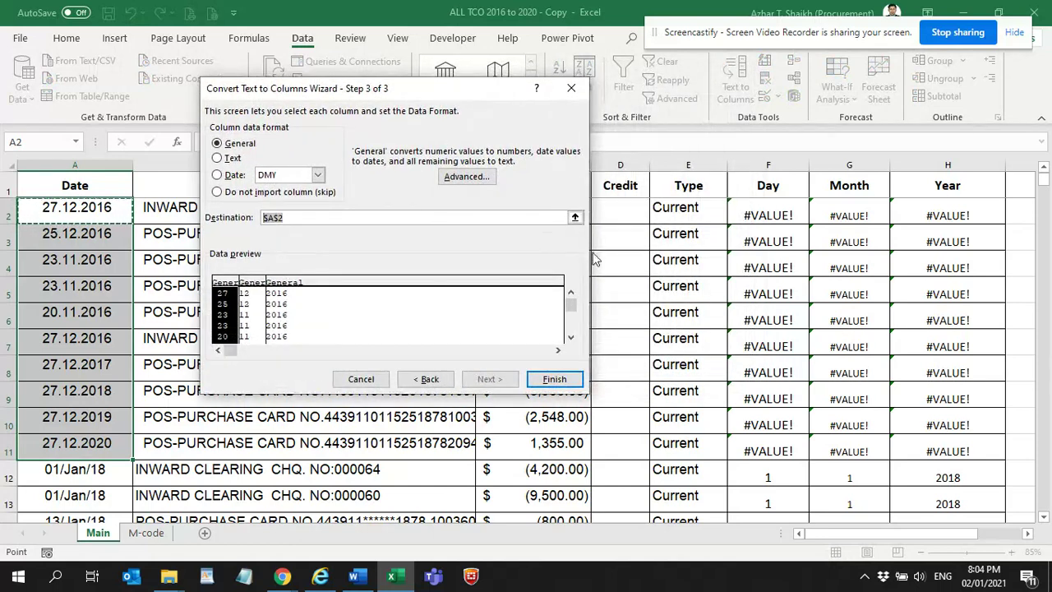
click(575, 217)
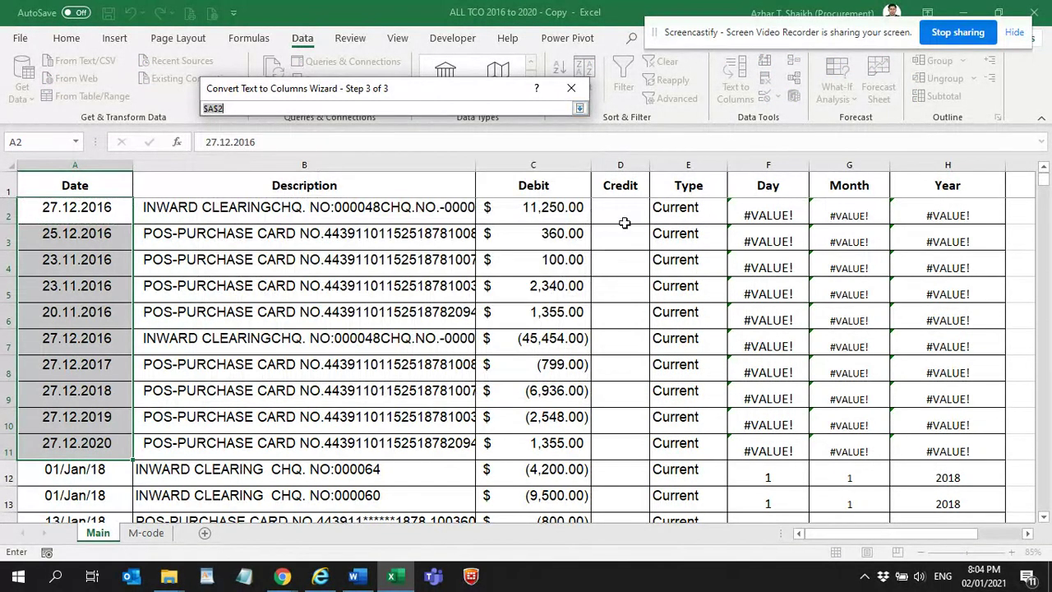
click(745, 211)
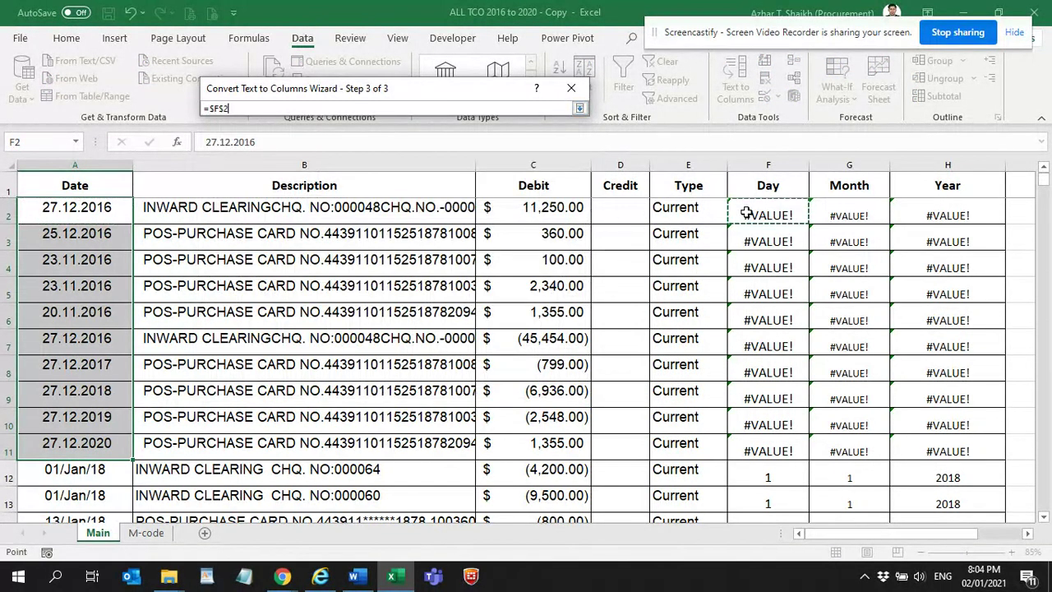
click(579, 109)
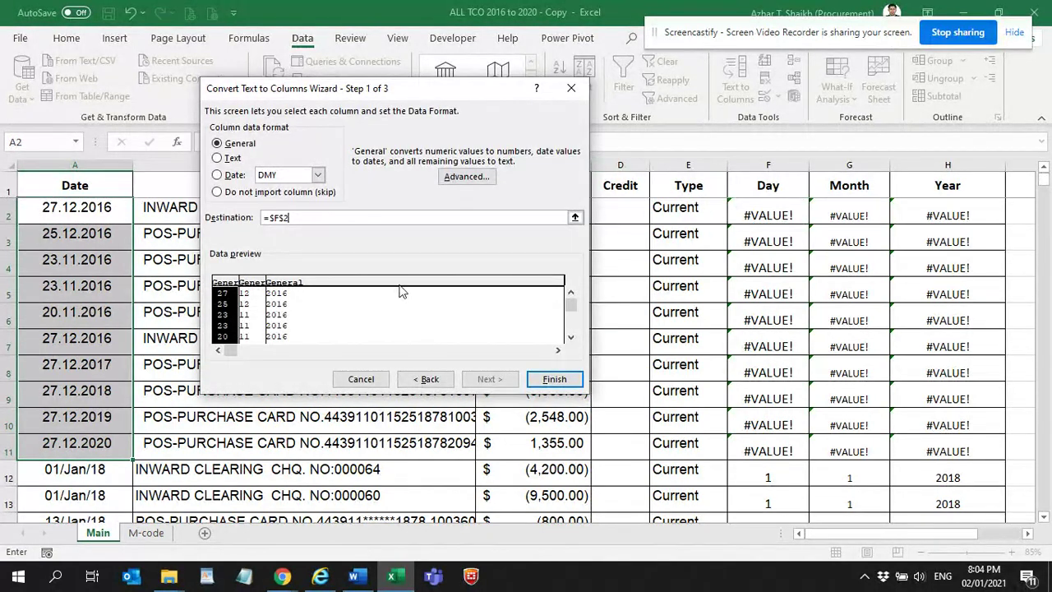
click(554, 379)
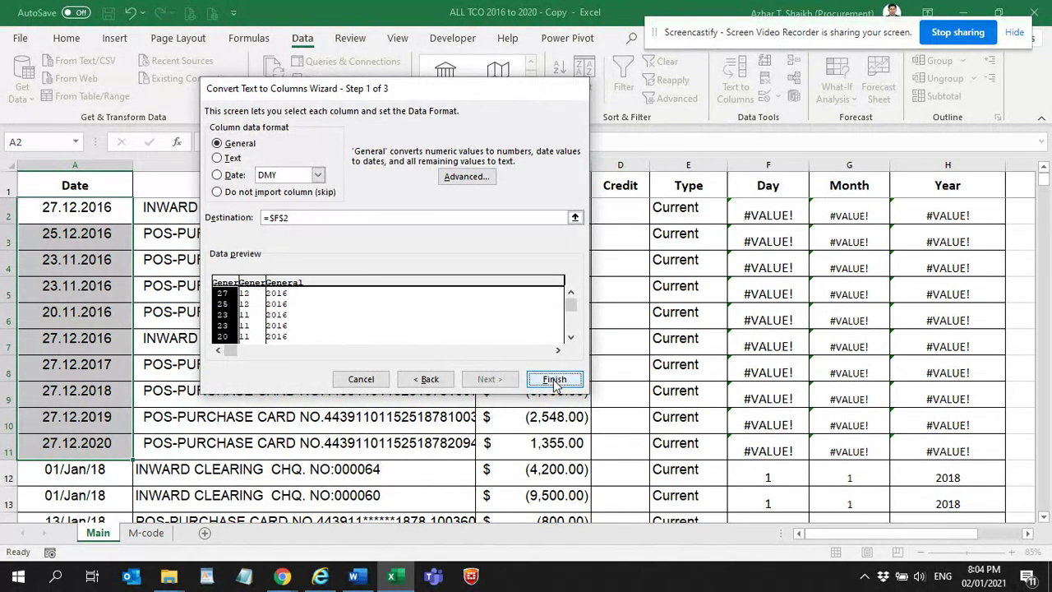
click(498, 331)
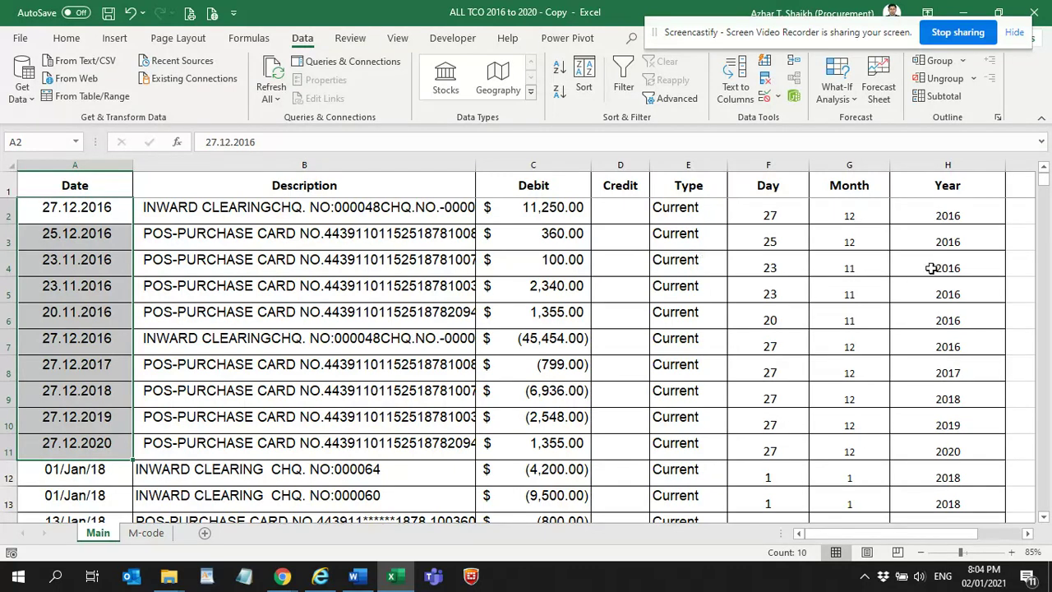
- Check the date issue notes in Word, and review the Day, Month and Year values down the Main sheet in Excel
click(354, 576)
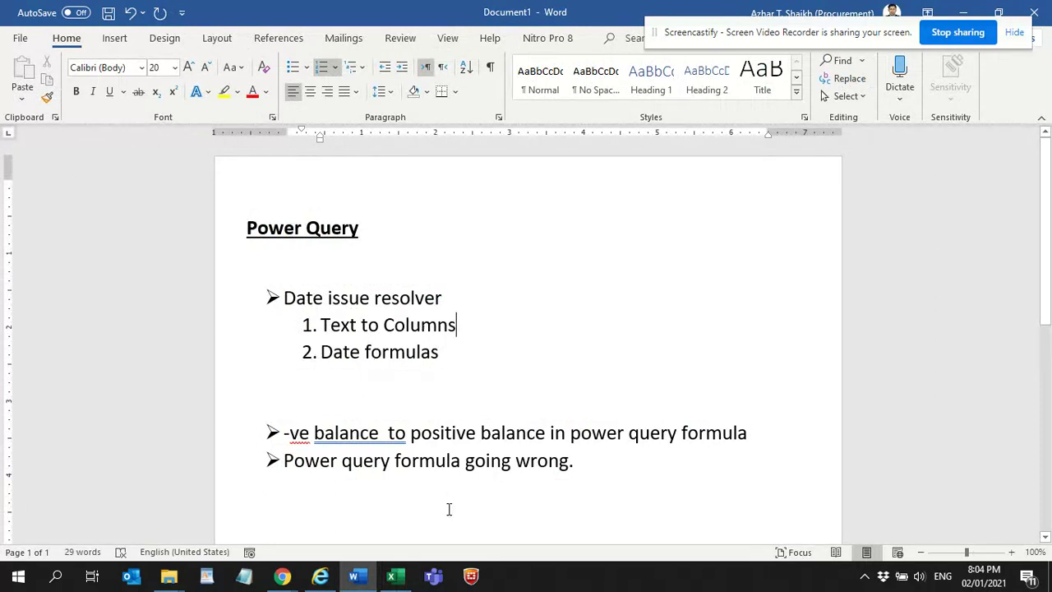
click(391, 575)
click(634, 350)
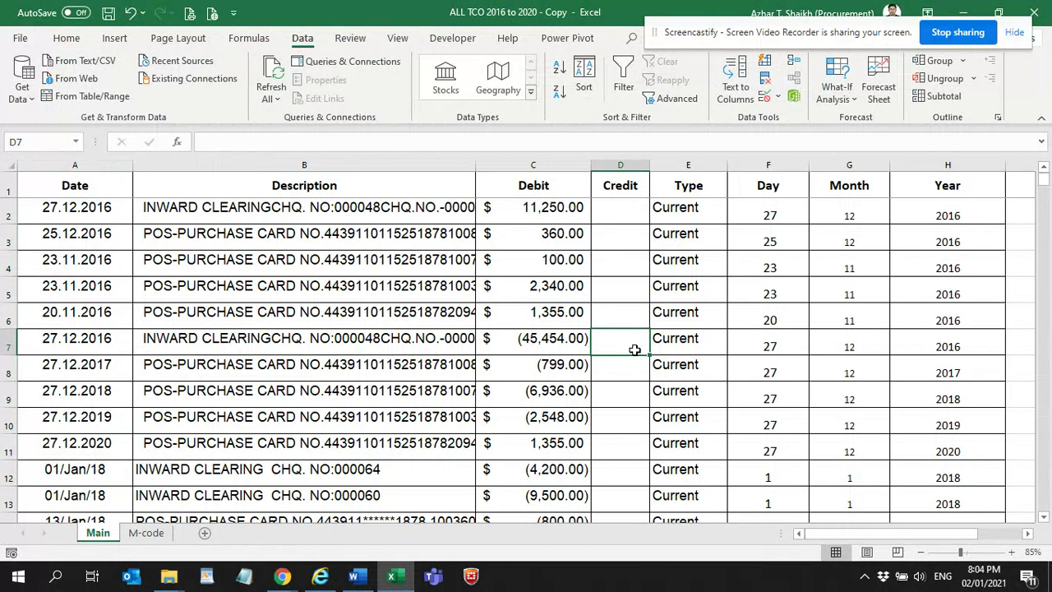
scroll(773, 308, down, 2)
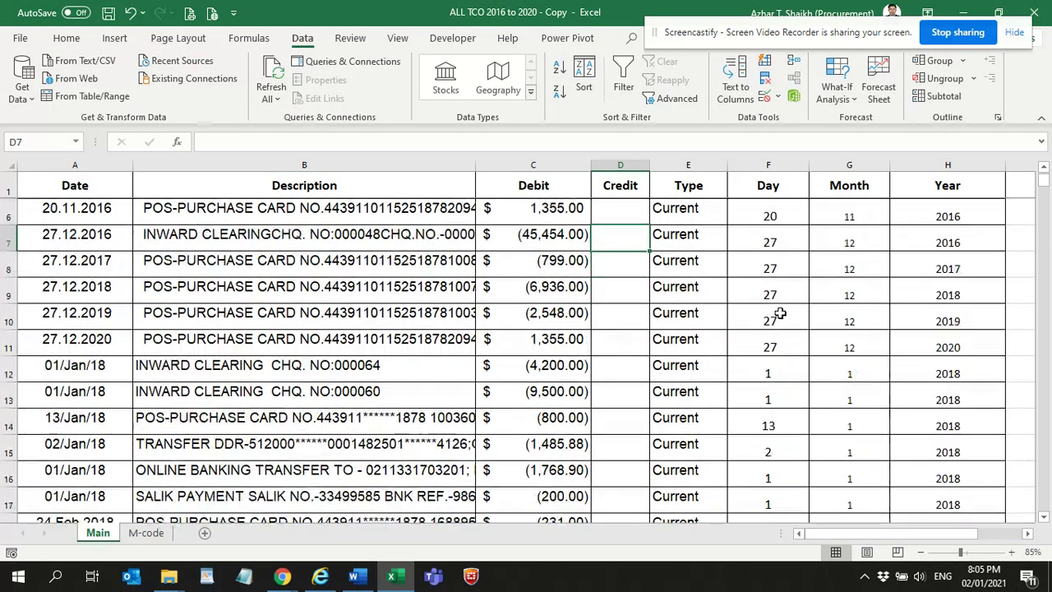
scroll(779, 314, down, 5)
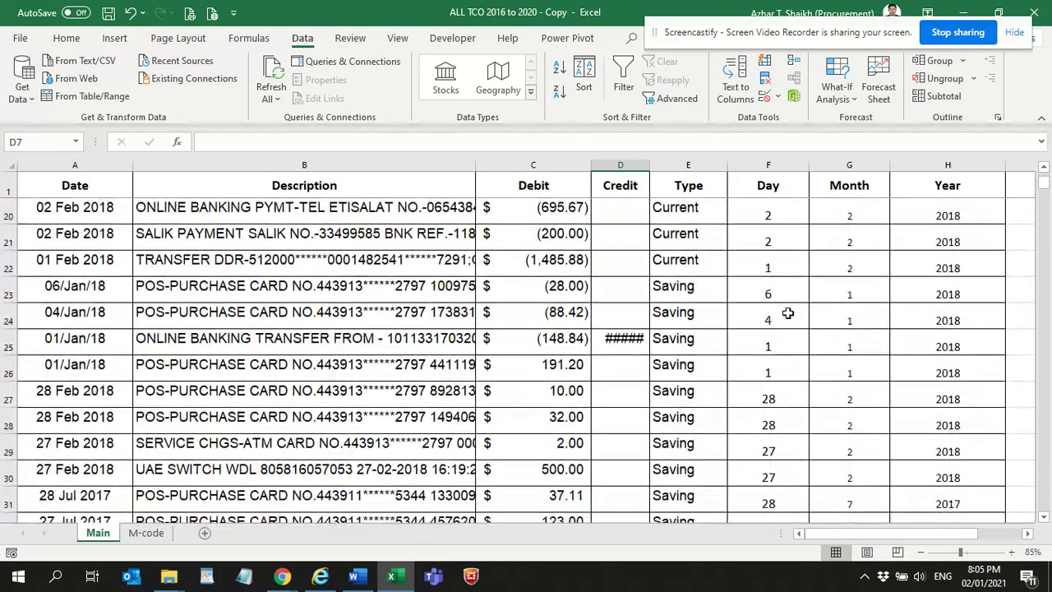
scroll(789, 311, down, 5)
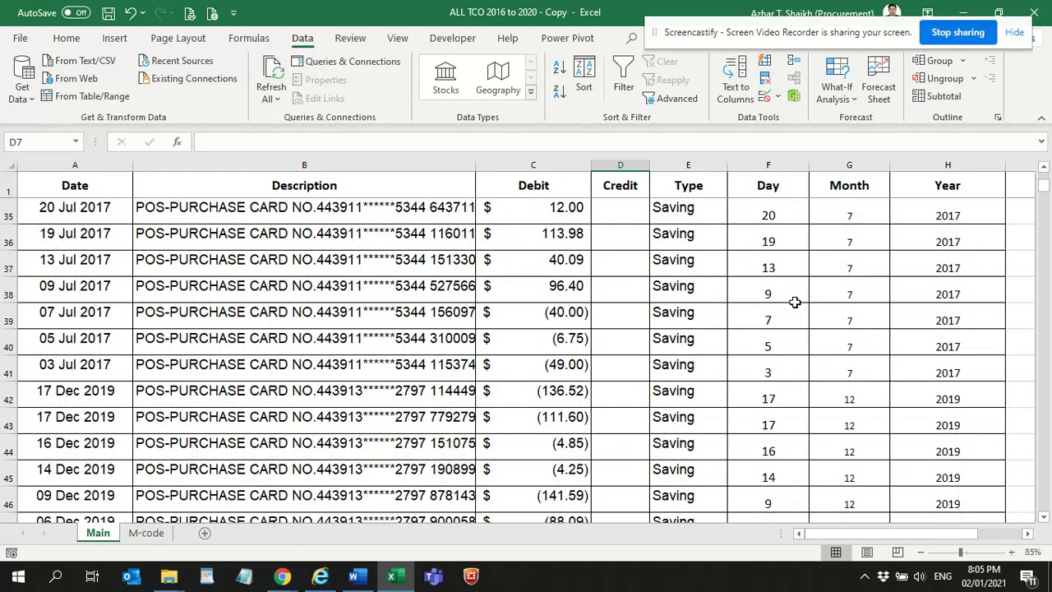
scroll(795, 303, down, 5)
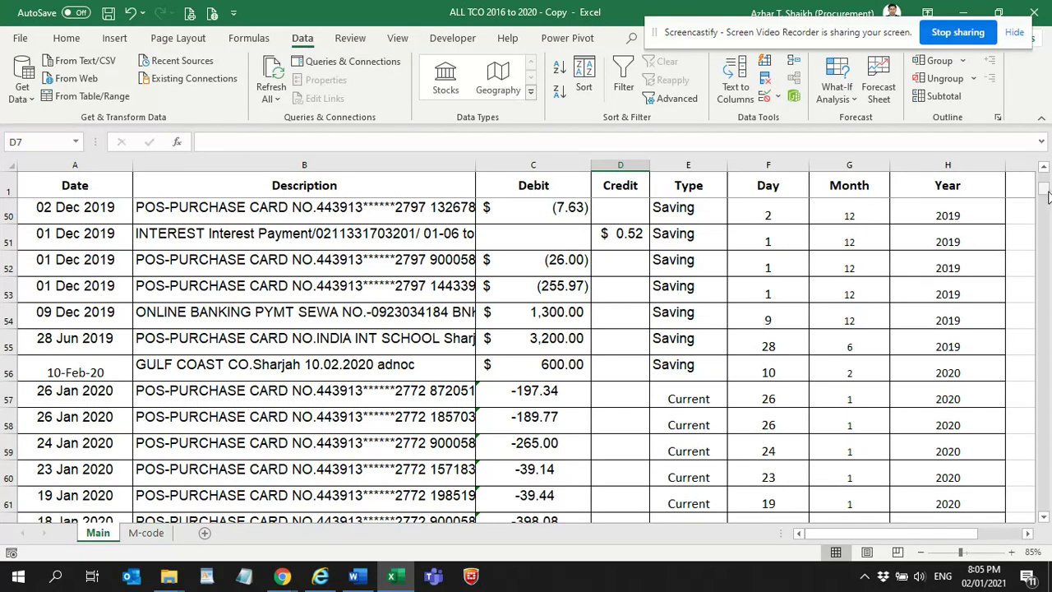
drag(1048, 194, 1044, 178)
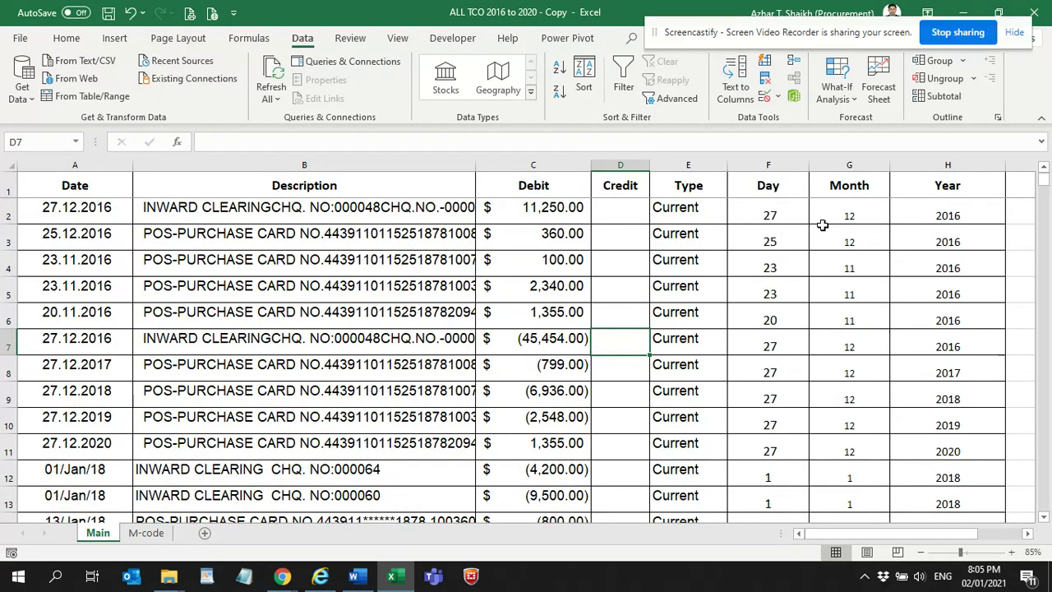
- Convert the data range A1:H68 into a table with headers and load it into the Power Query Editor
click(764, 219)
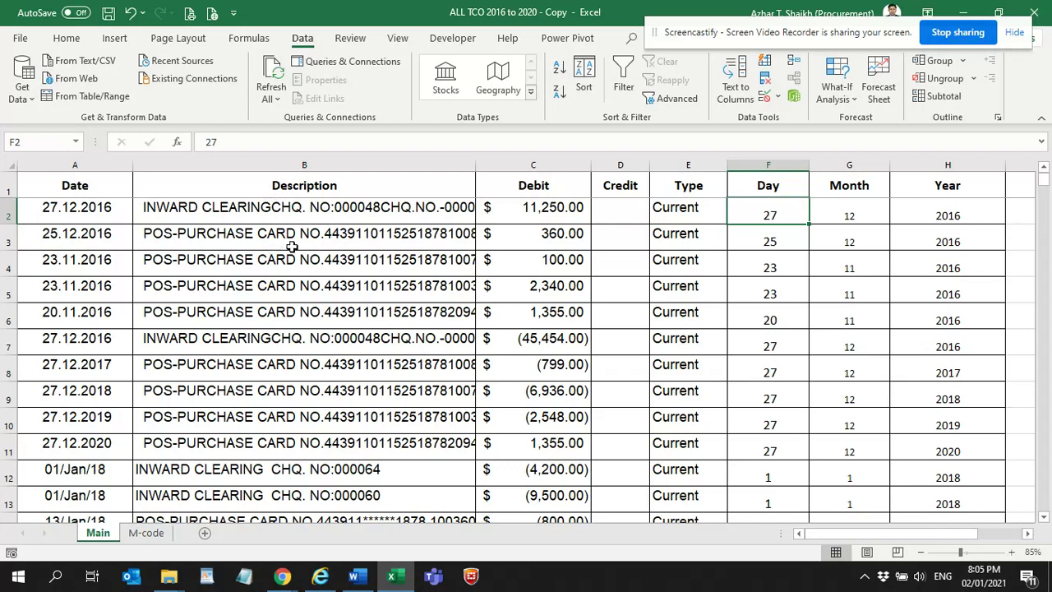
click(319, 253)
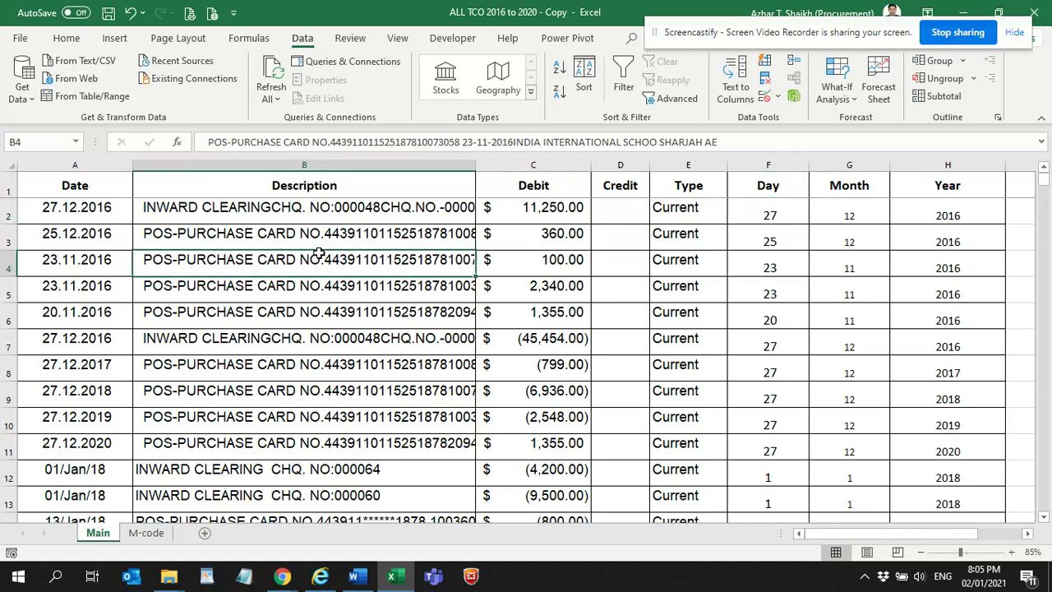
key(ctrl+t)
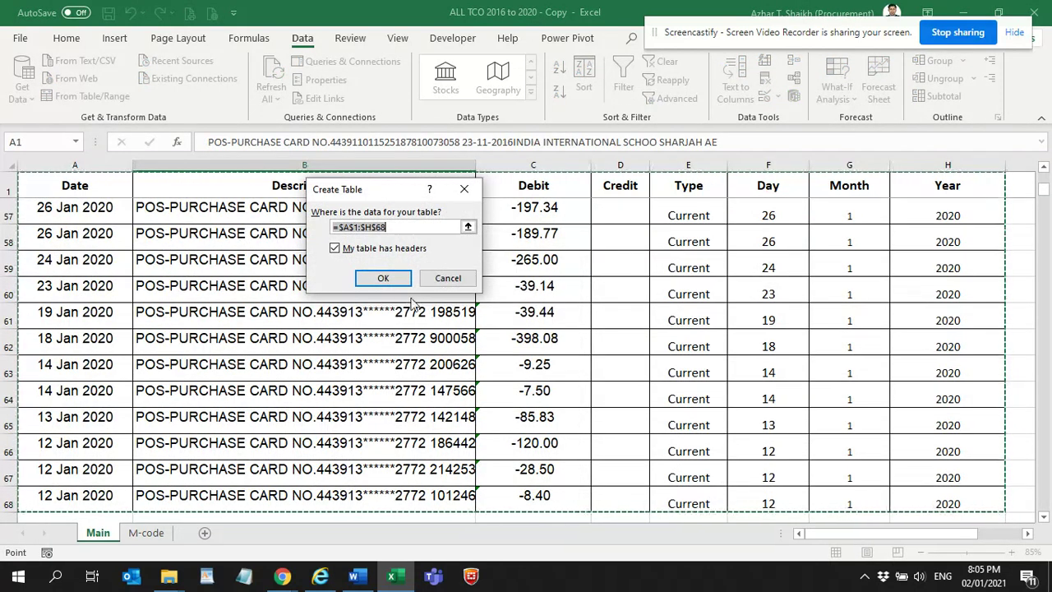
click(386, 279)
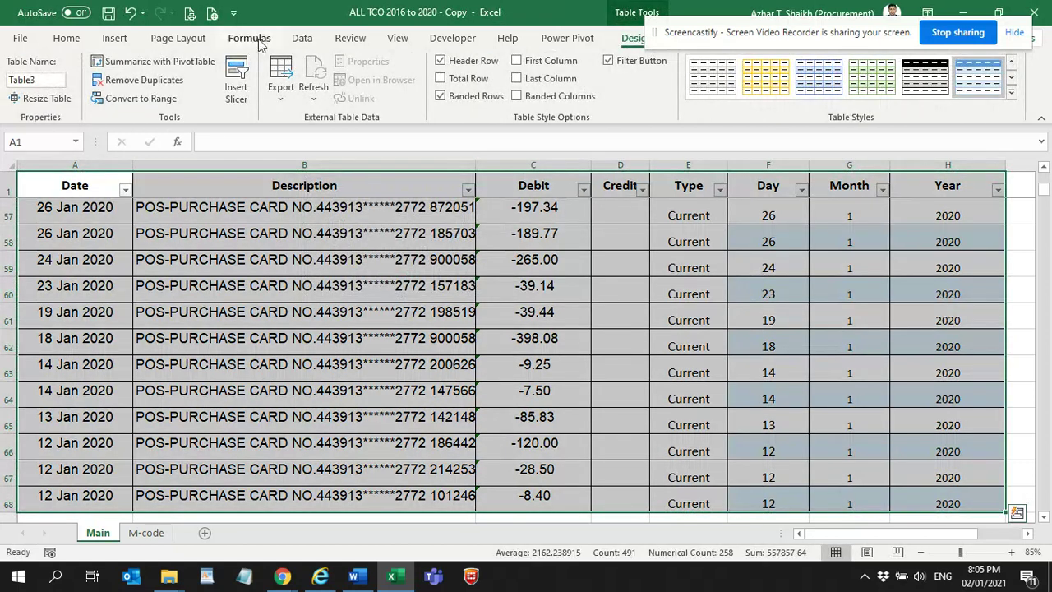
click(299, 38)
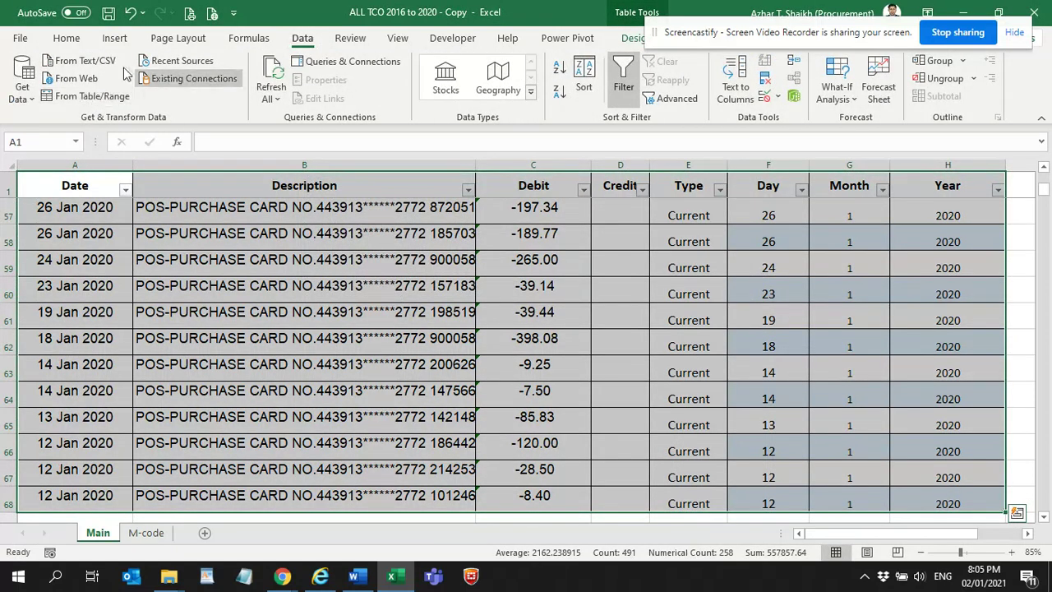
click(76, 97)
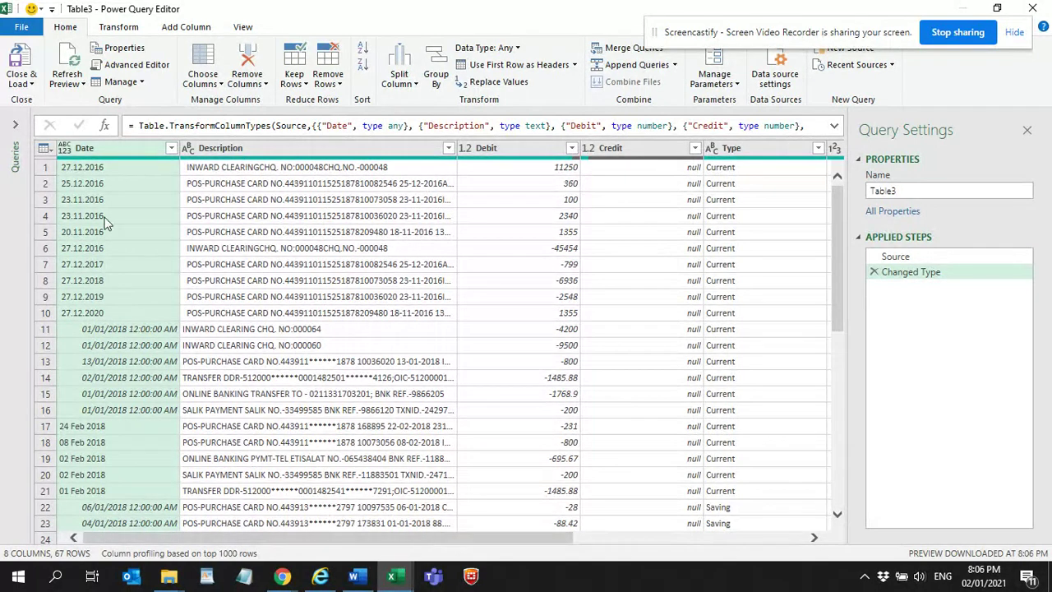
- Try the Date data type on the Date column, and delete the Changed Type step from the query
click(65, 151)
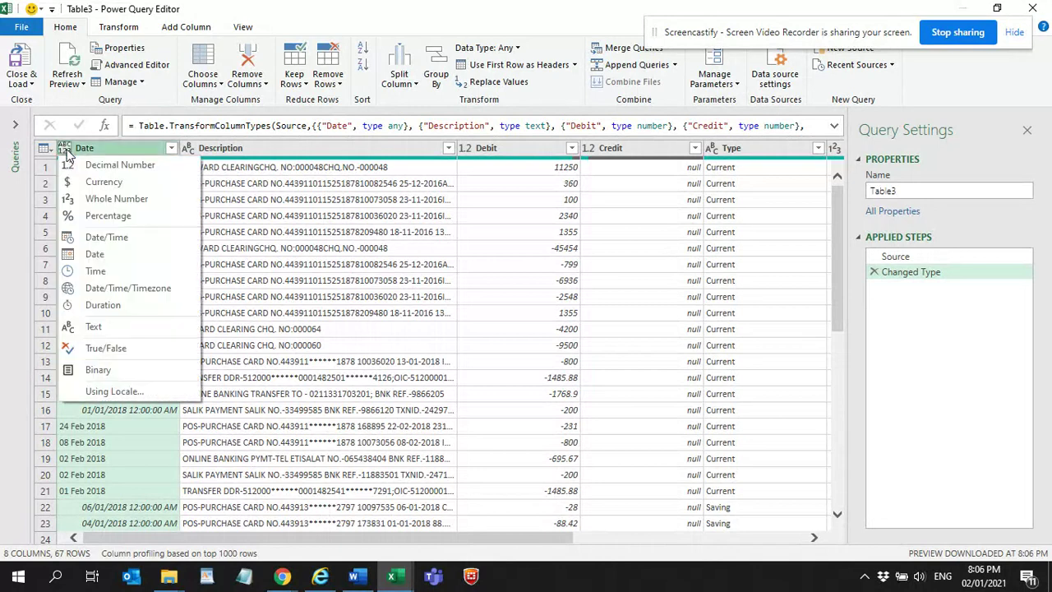
click(115, 255)
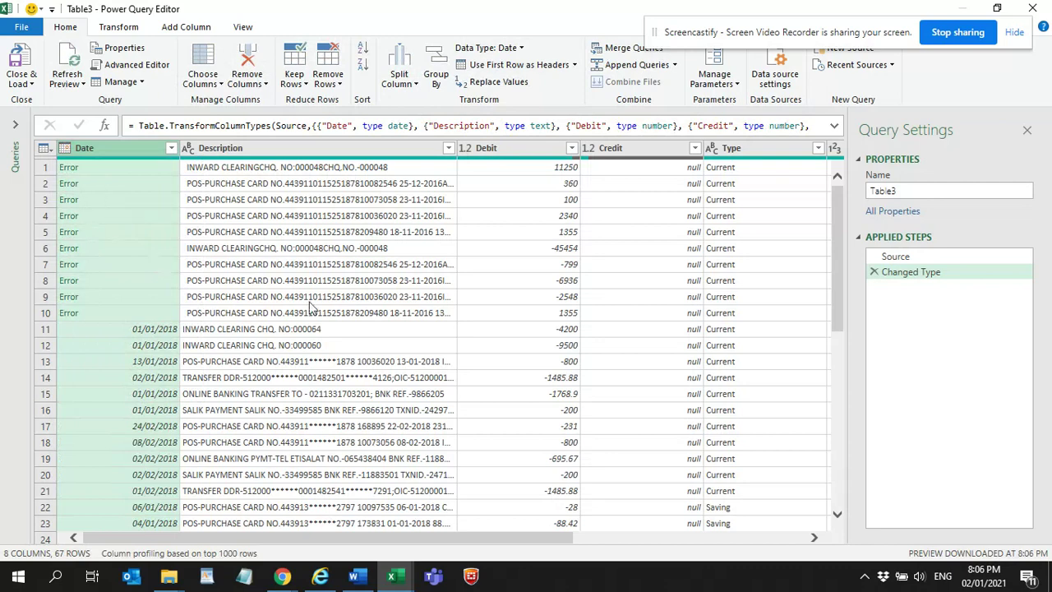
click(873, 272)
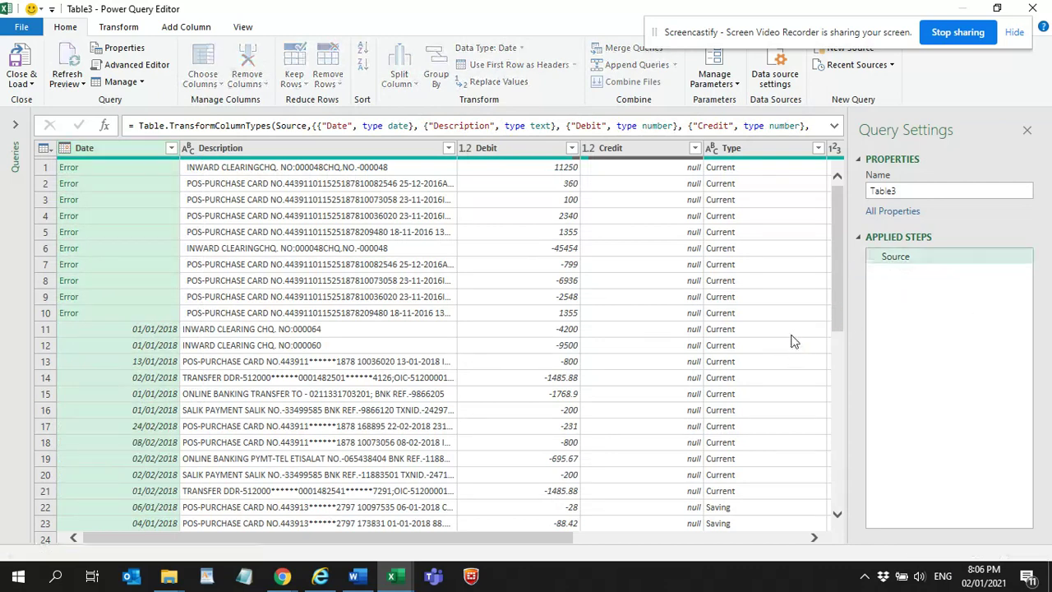
- Change the data type of the Day, Month and Year columns to Whole Number
drag(503, 534, 846, 514)
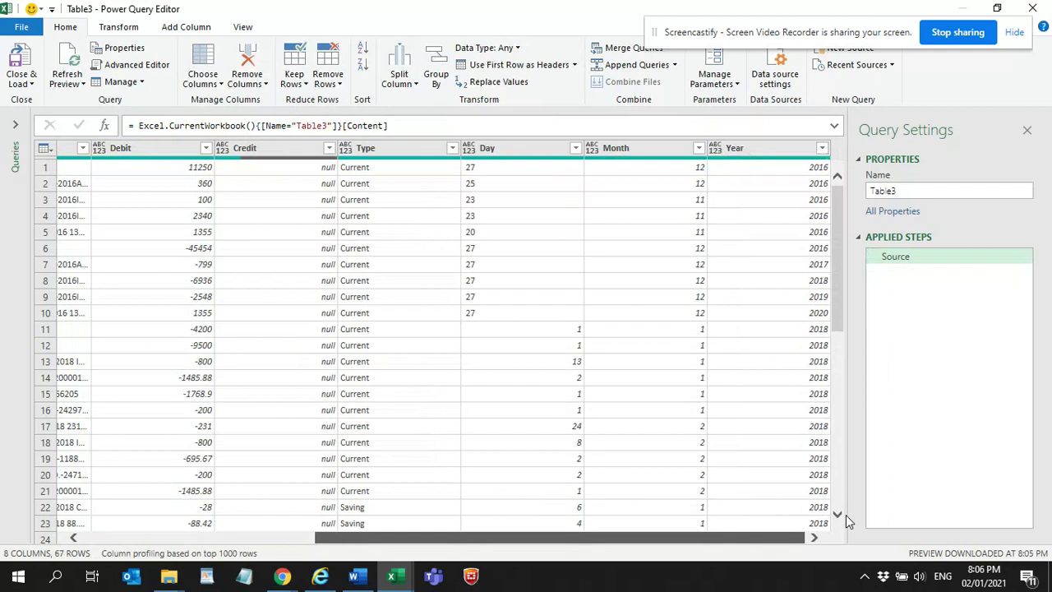
click(467, 148)
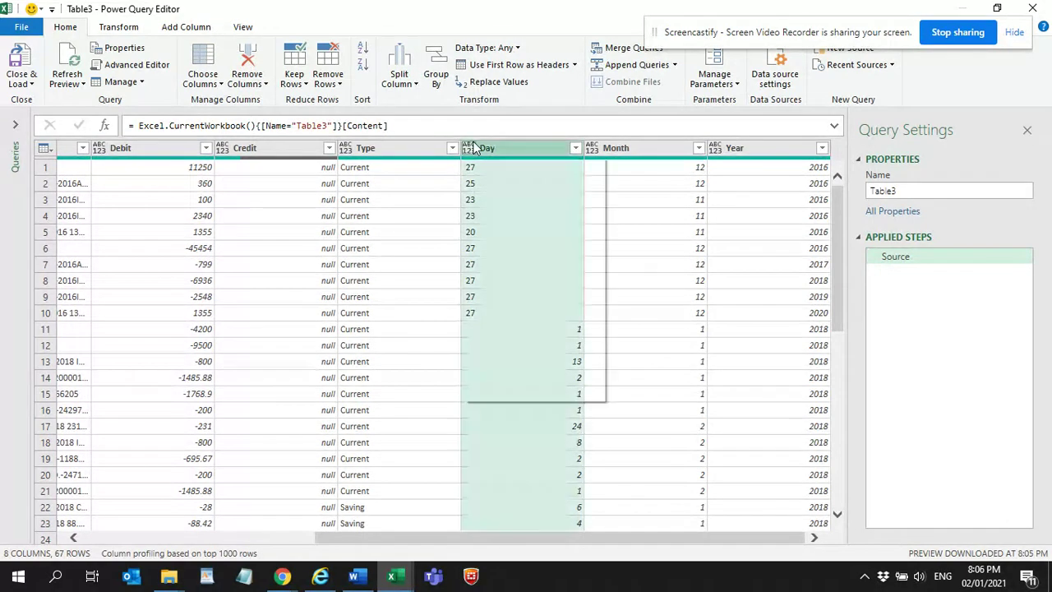
ctrl+click(638, 145)
ctrl+click(741, 147)
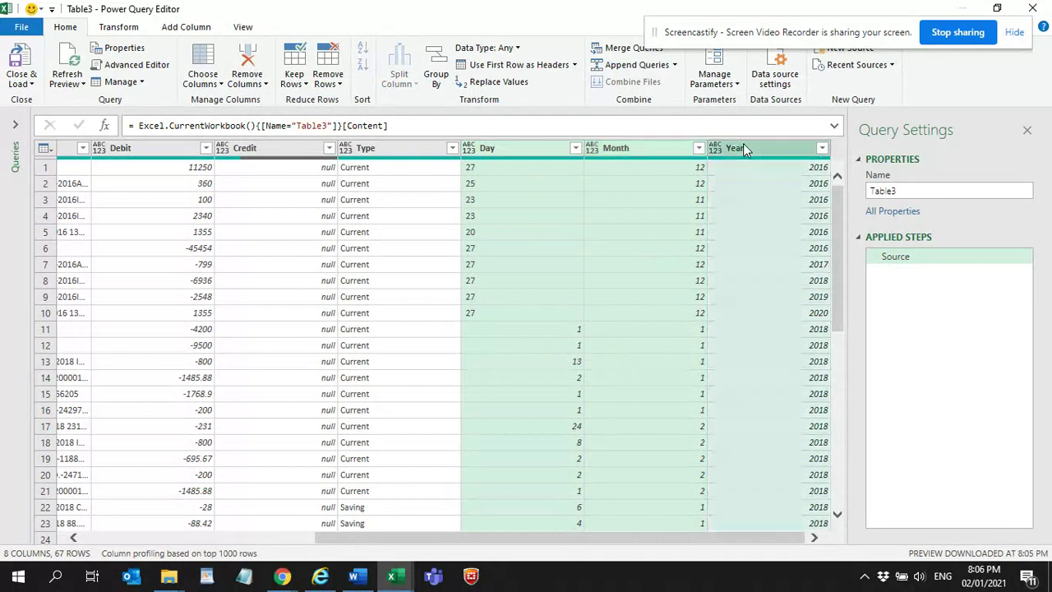
click(107, 29)
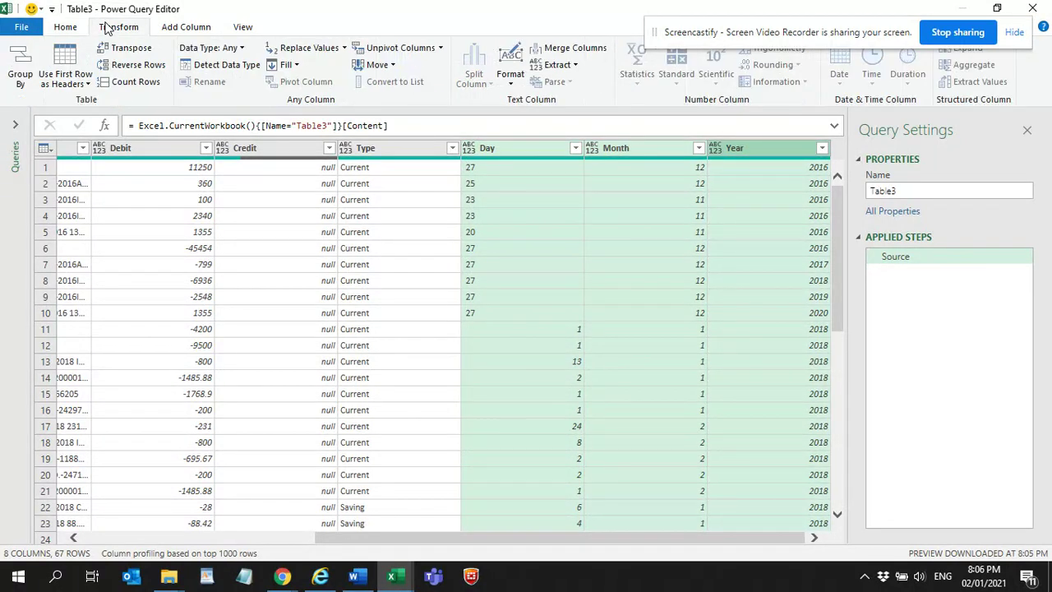
click(236, 48)
click(234, 100)
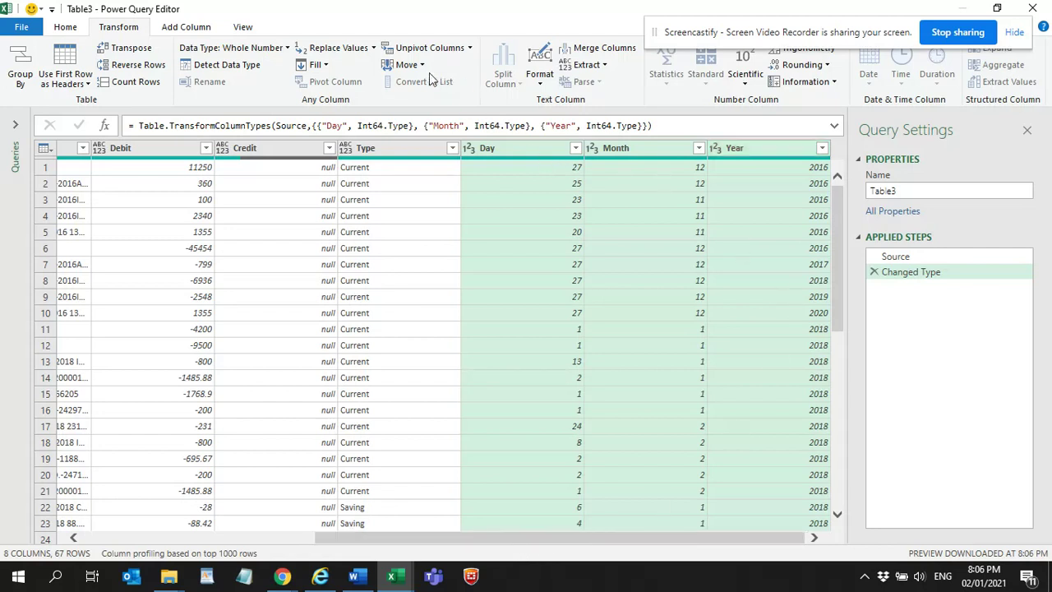
- Merge the Day, Month and Year columns with the custom separator "/" into a new column named Date.1
click(75, 30)
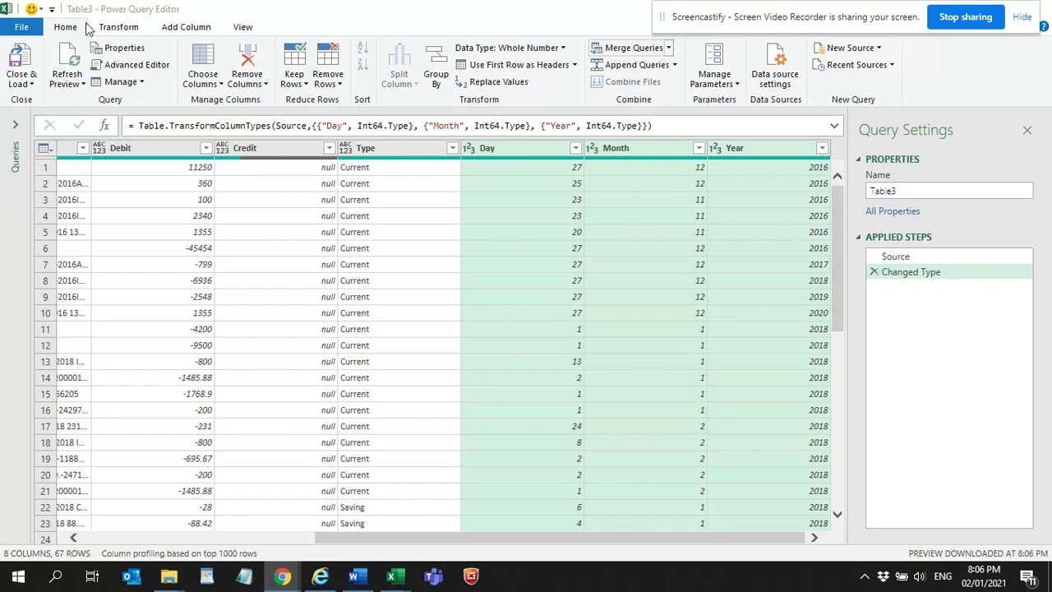
click(115, 32)
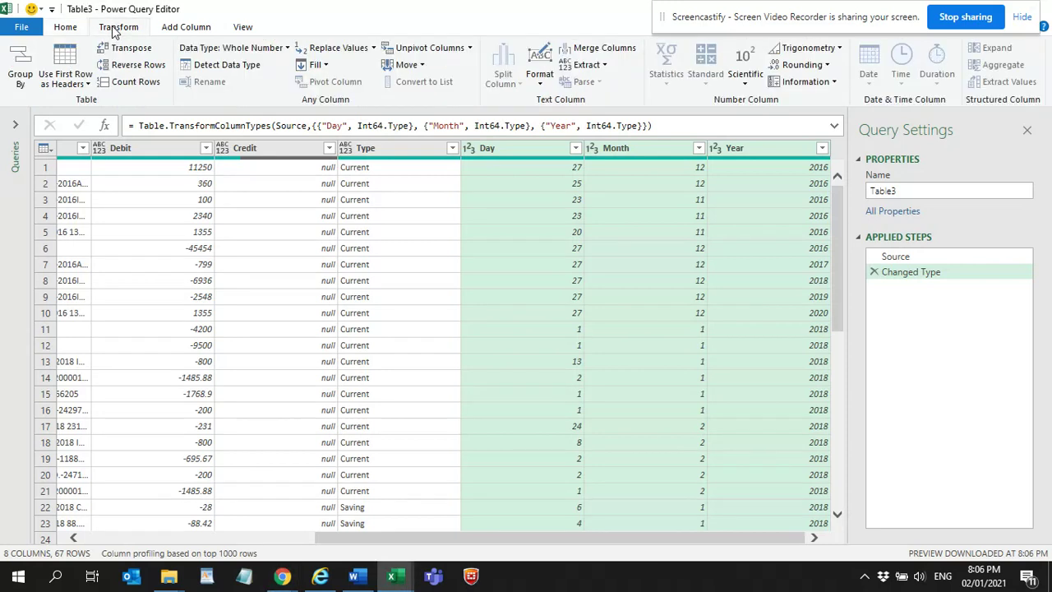
click(606, 52)
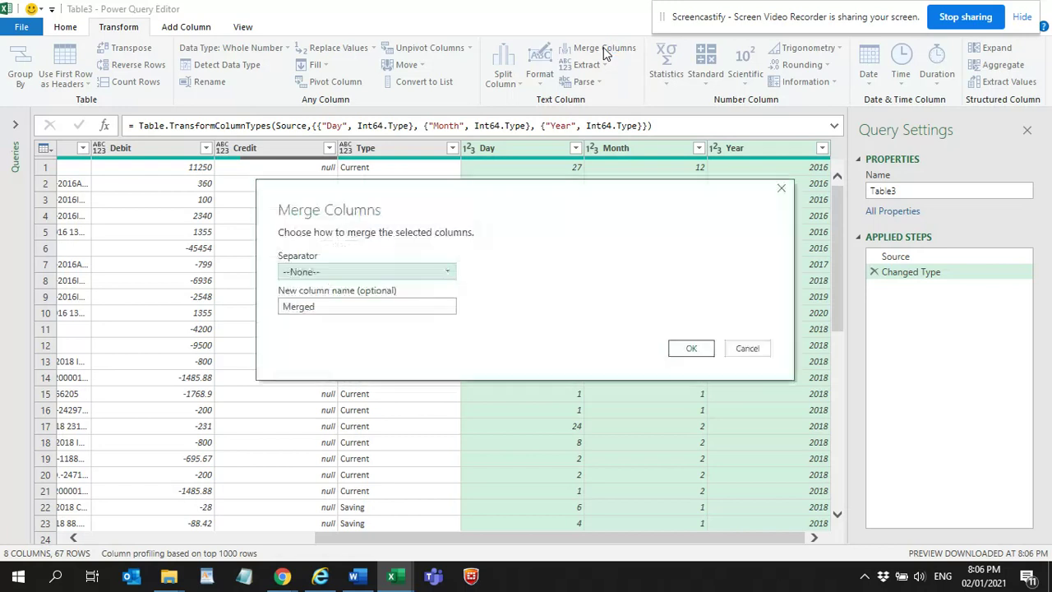
click(454, 273)
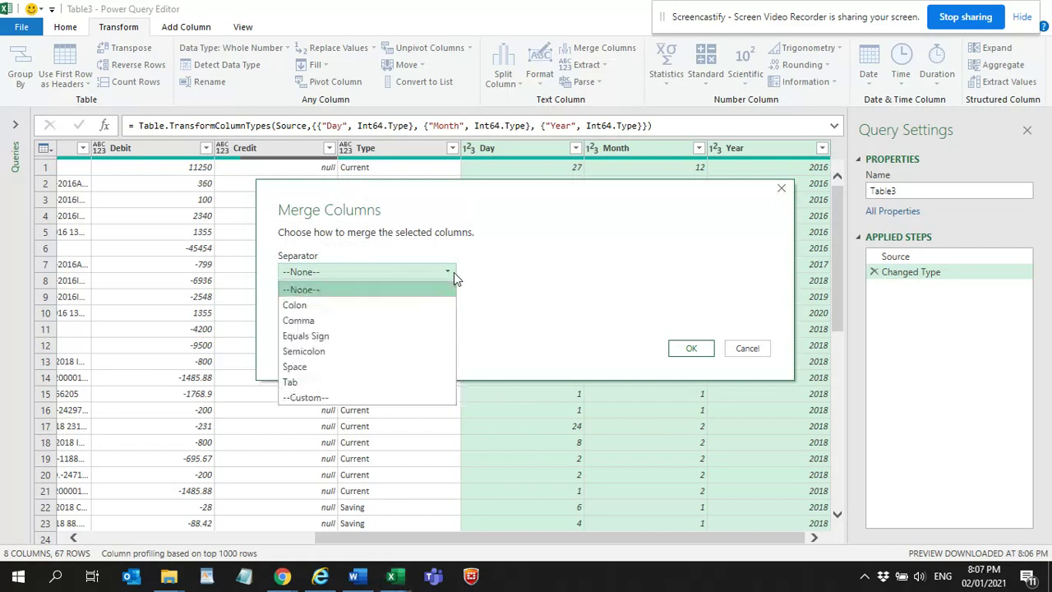
click(304, 398)
click(315, 295)
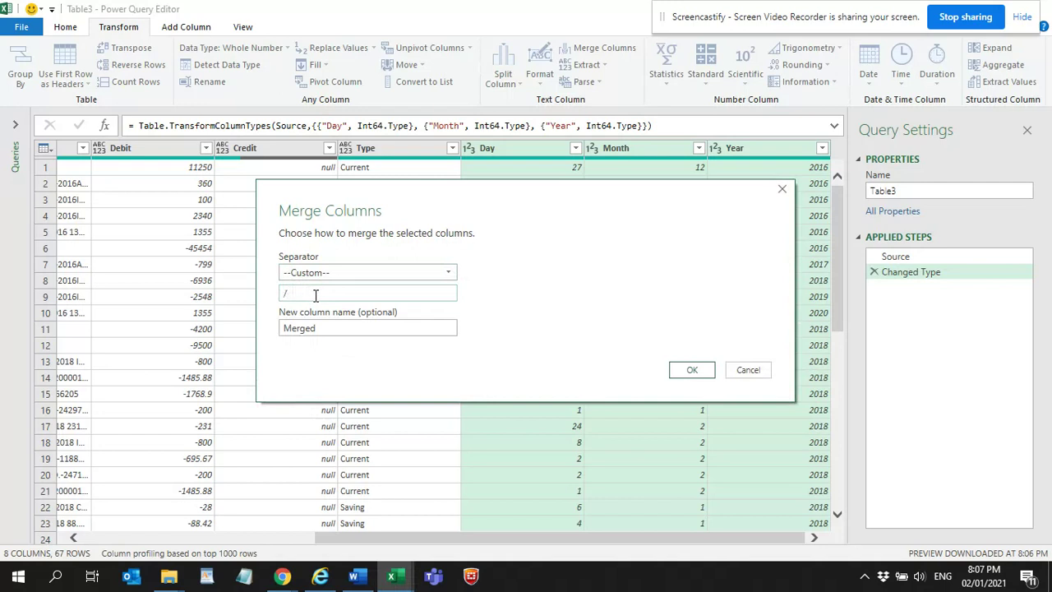
text(/)
drag(335, 329, 280, 323)
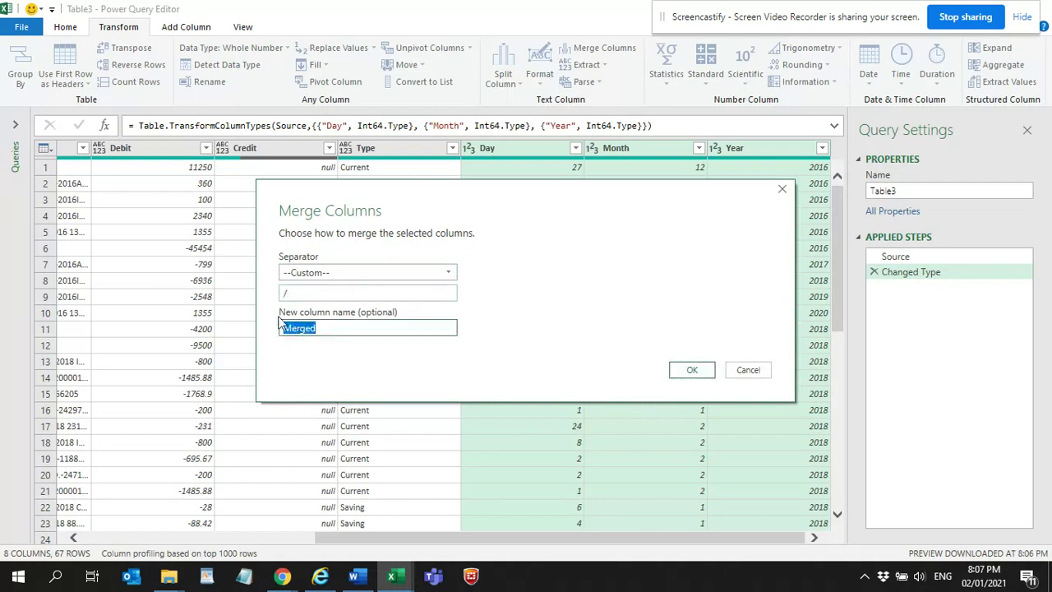
text(Dat)
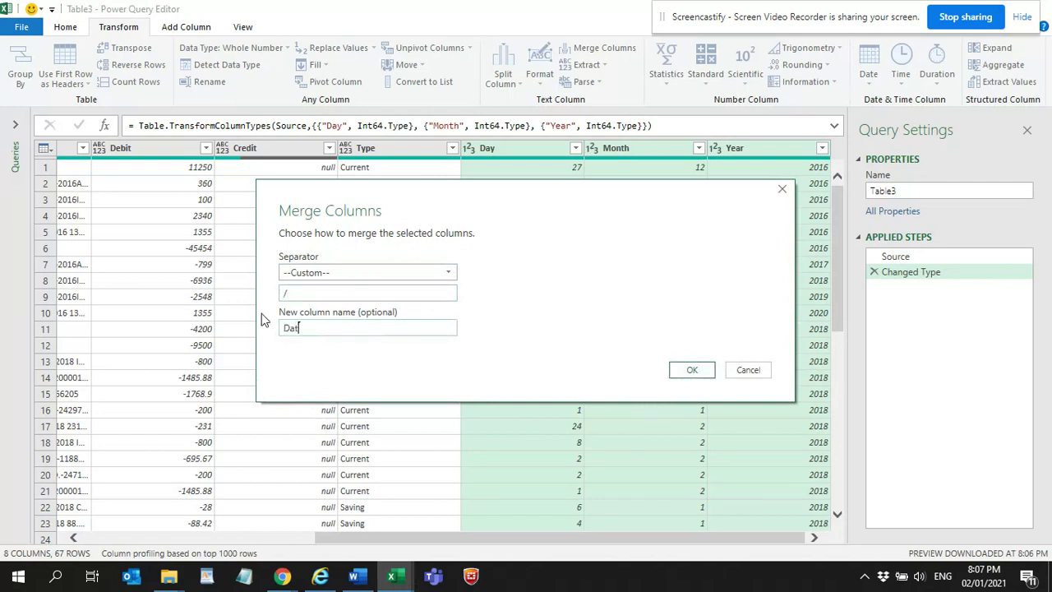
text(e.1)
click(674, 371)
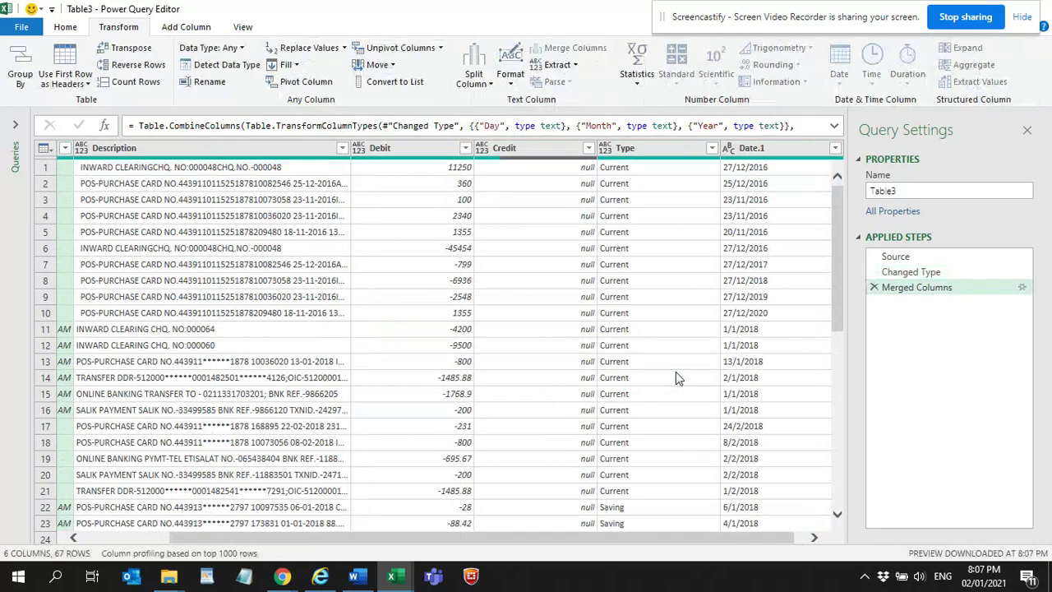
- Try the Date data type on the Date.1 column, and delete the Changed Type1 and Merged Columns steps from the query
click(736, 152)
click(715, 149)
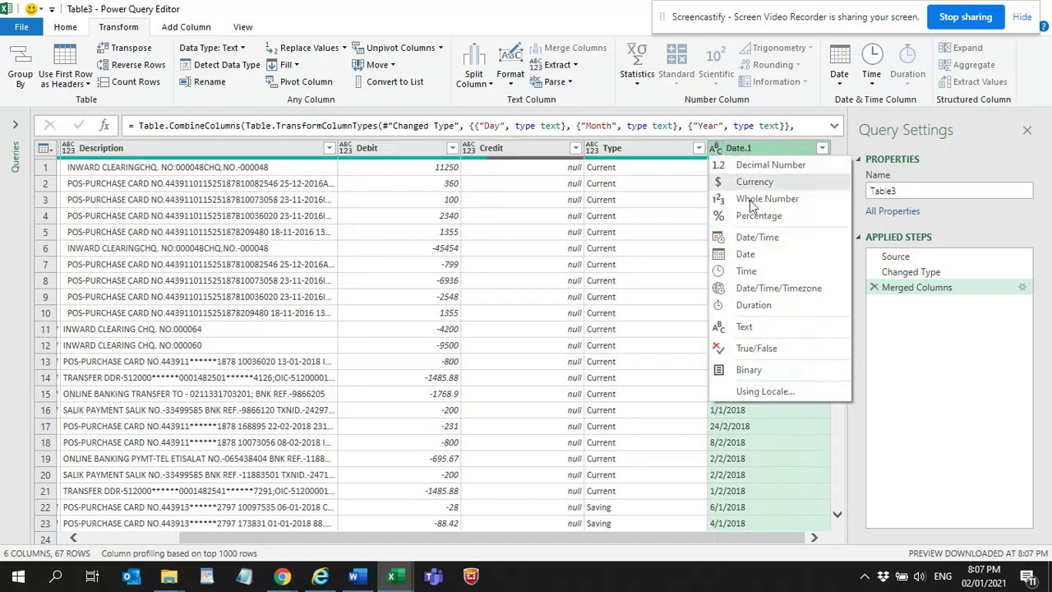
click(747, 254)
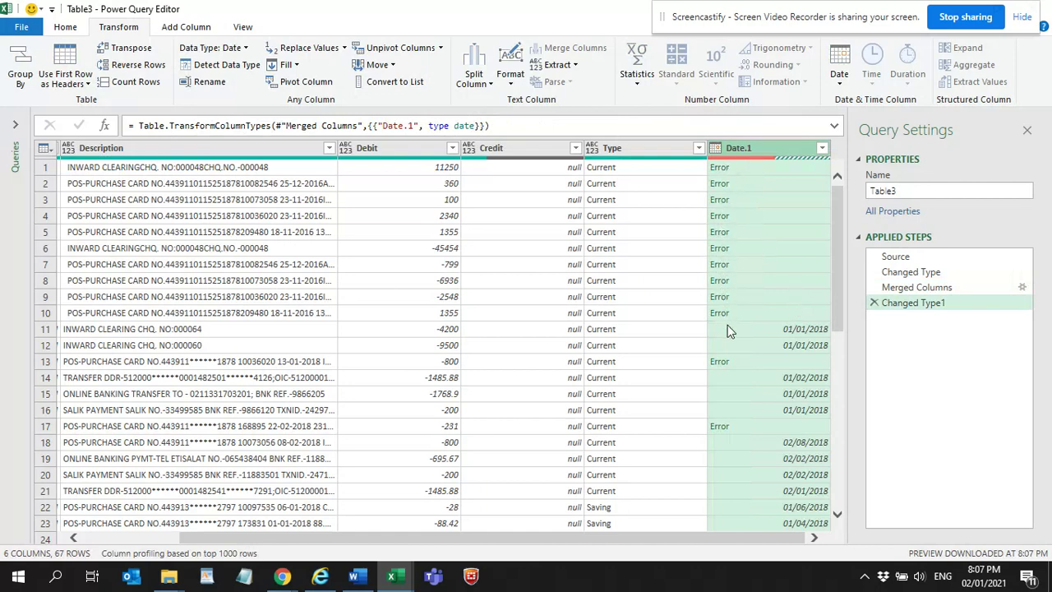
scroll(744, 306, down, 8)
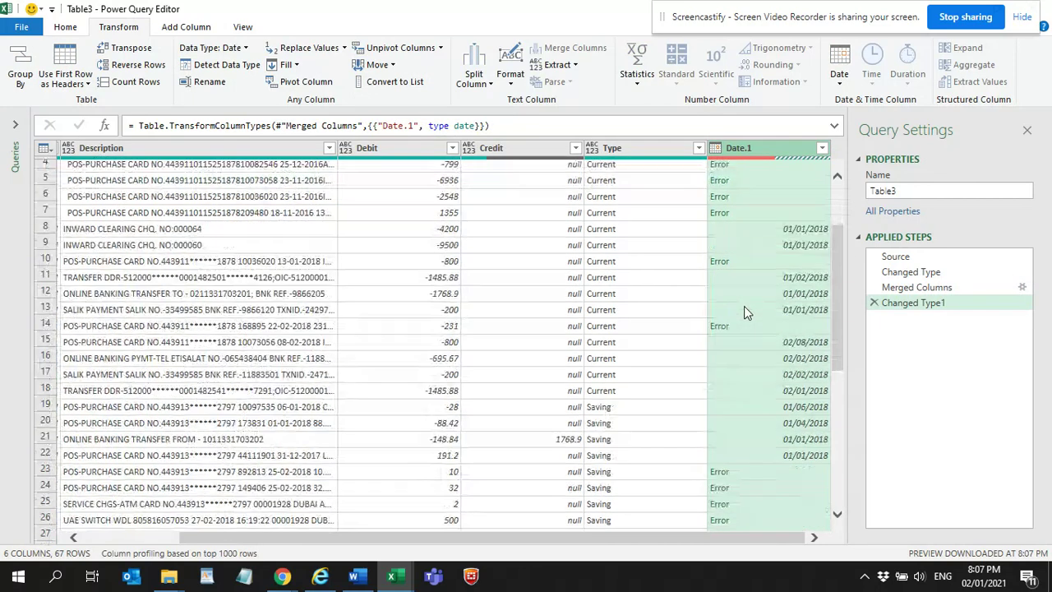
scroll(744, 311, down, 7)
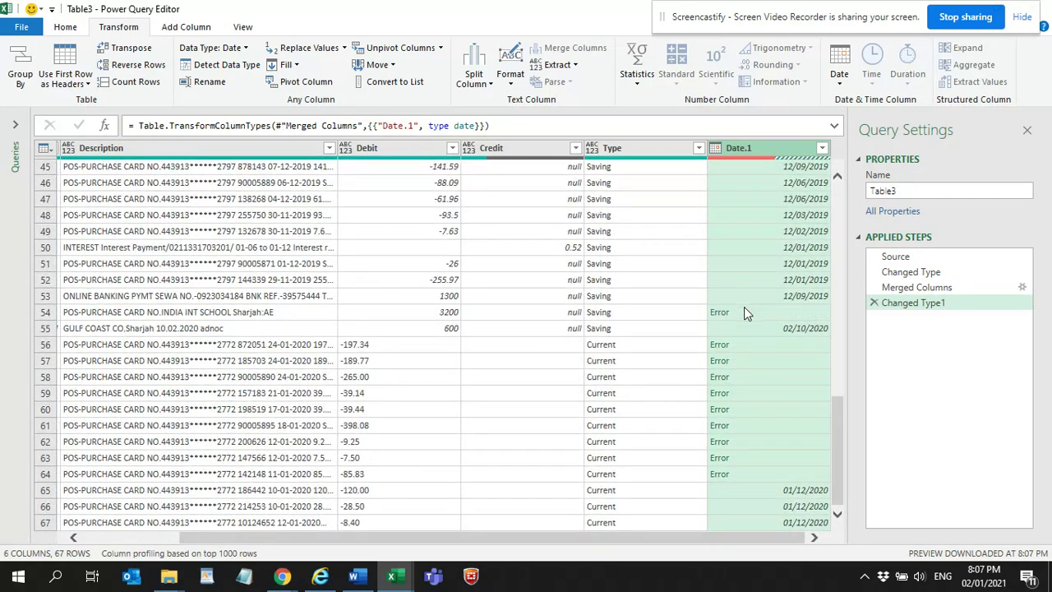
scroll(744, 306, up, 1)
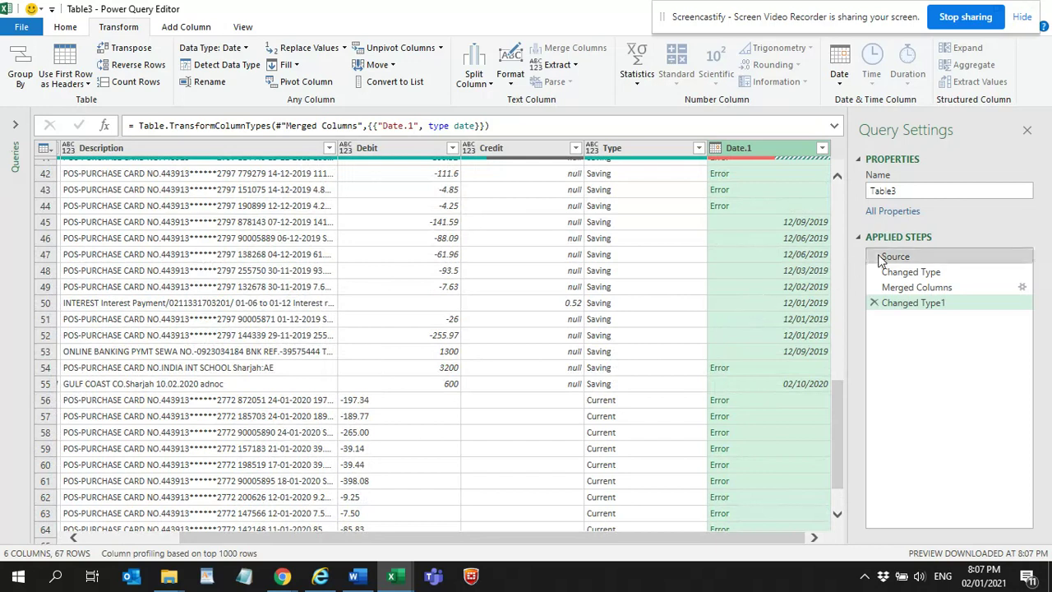
click(875, 303)
click(873, 287)
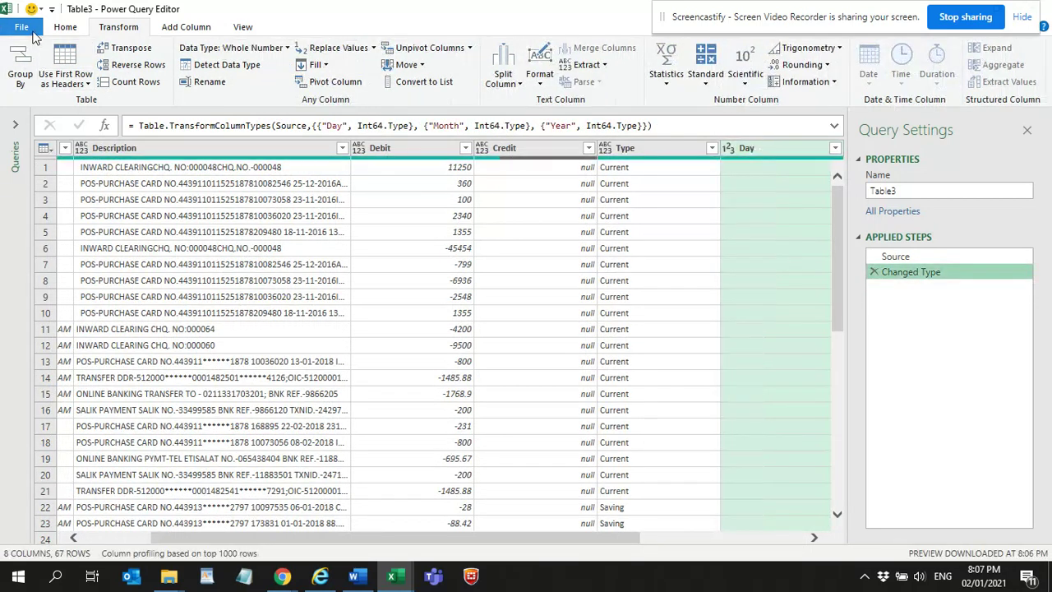
- Close the query editor, load the query as a connection only, and dismiss the query list beside the Main sheet
click(21, 27)
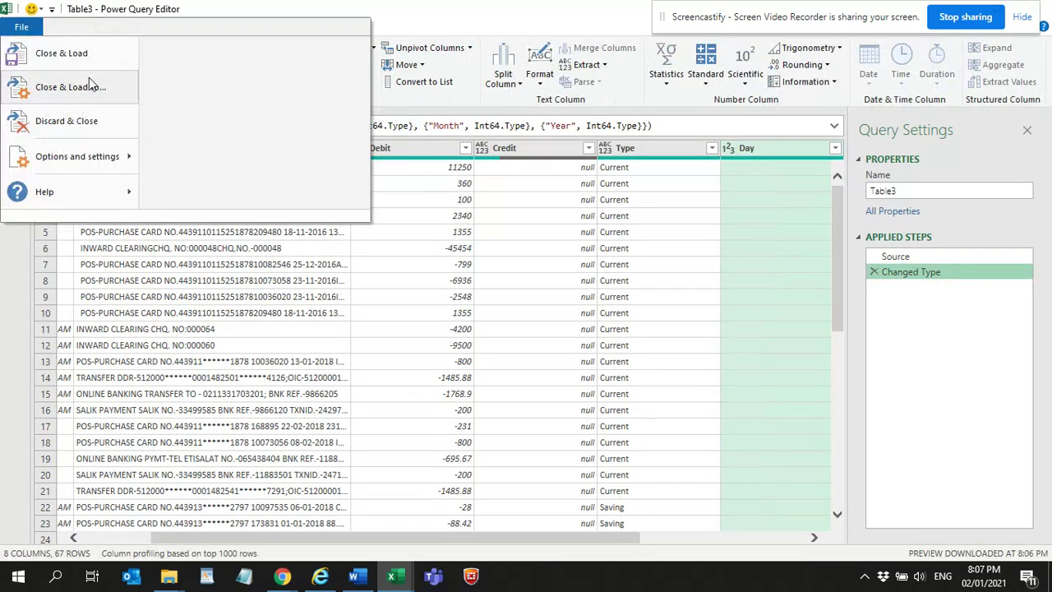
click(64, 55)
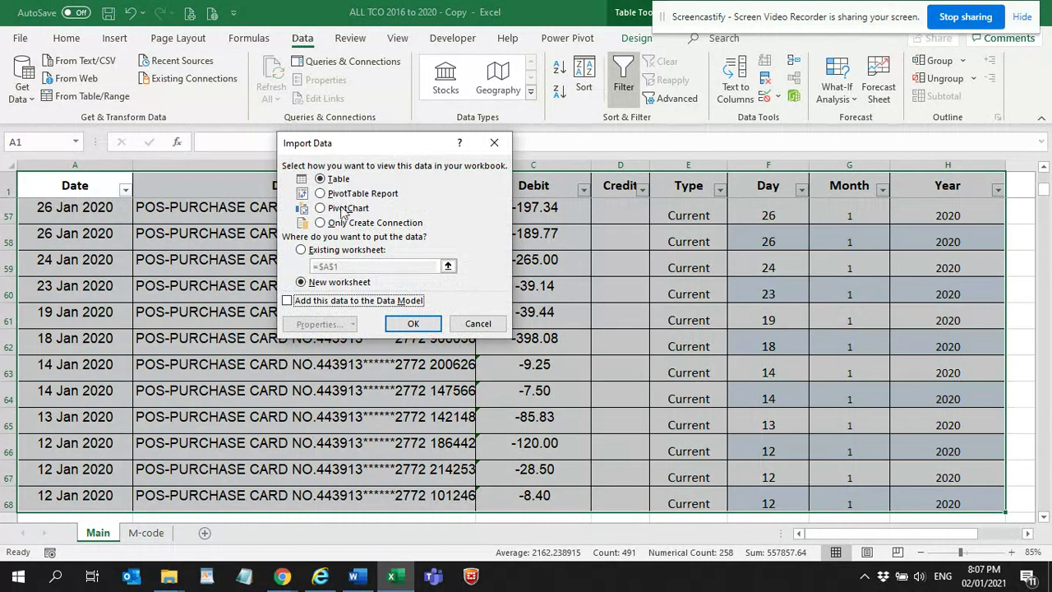
click(336, 224)
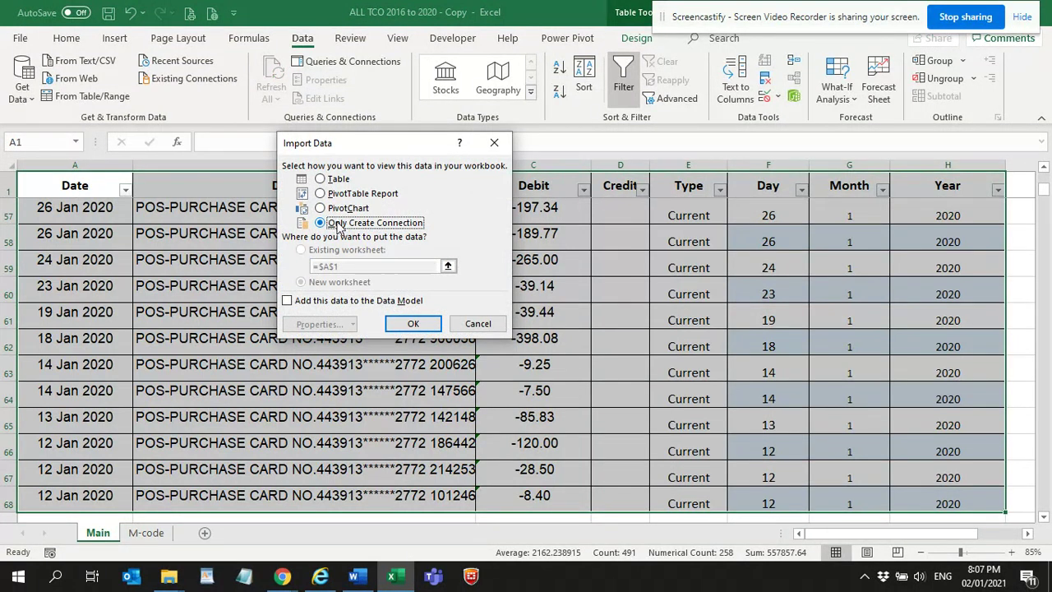
click(413, 323)
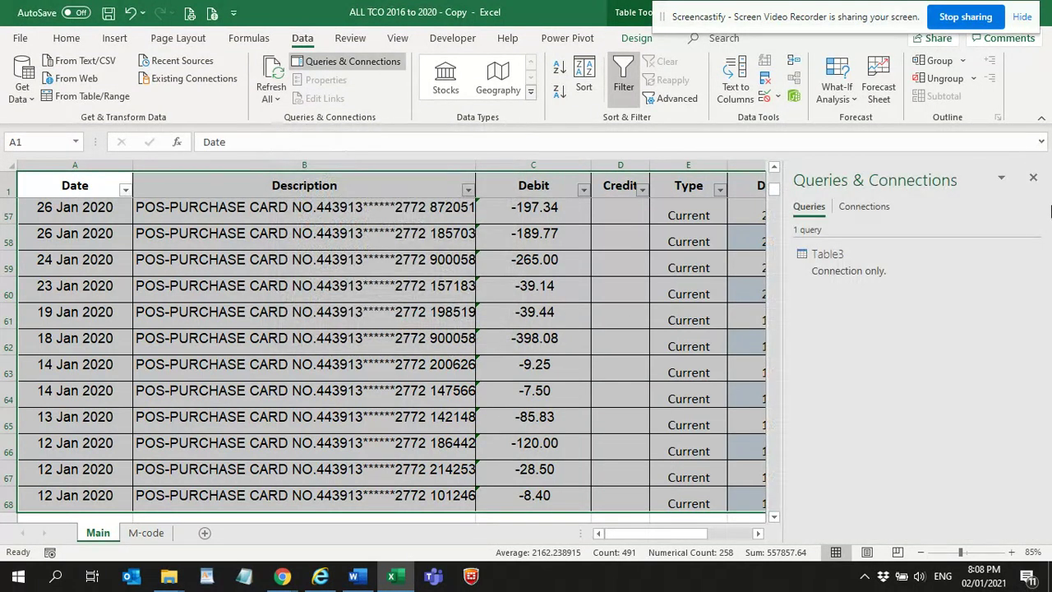
click(1033, 177)
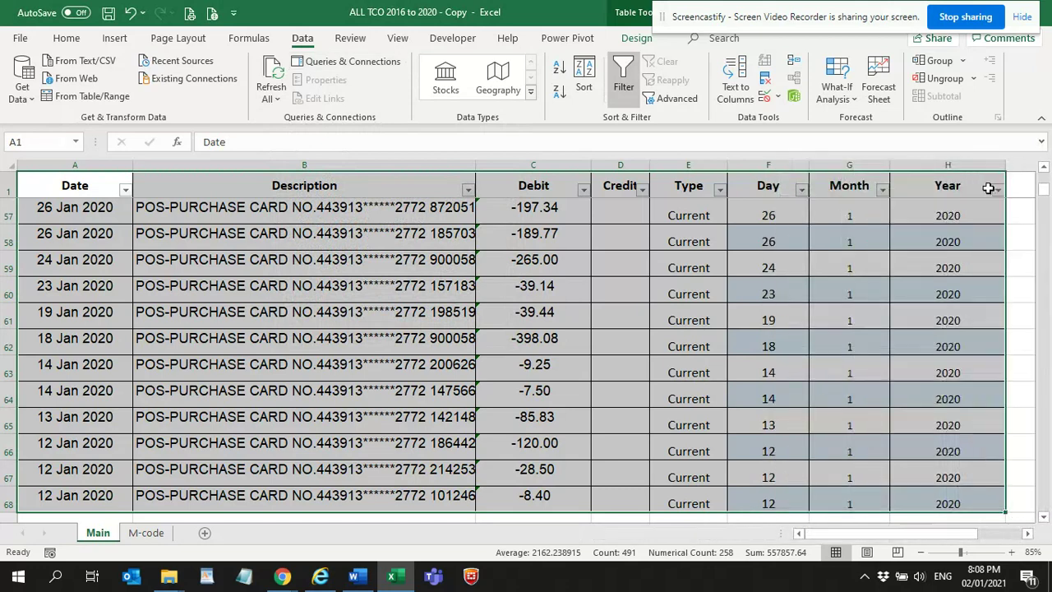
click(1028, 215)
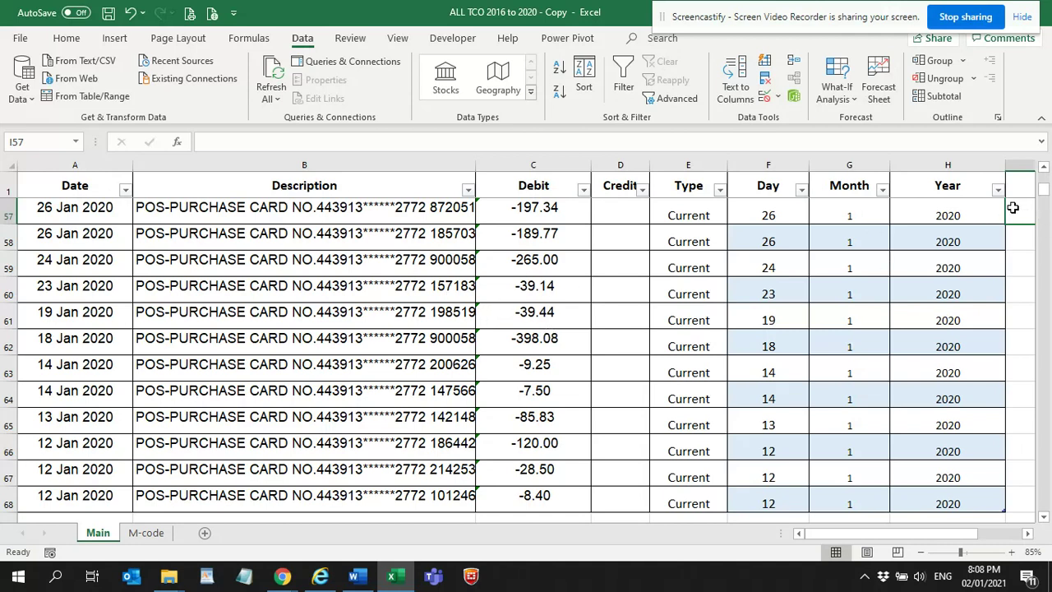
- On the M-code sheet, enter 1 and 2 in cells A2 and A3 of the Month series column
click(145, 534)
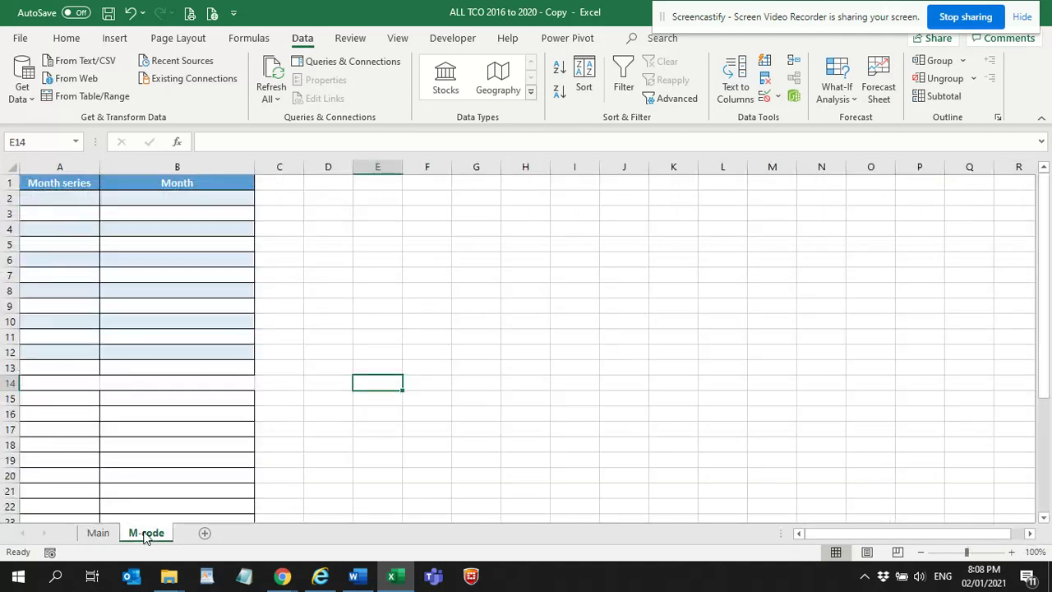
click(66, 197)
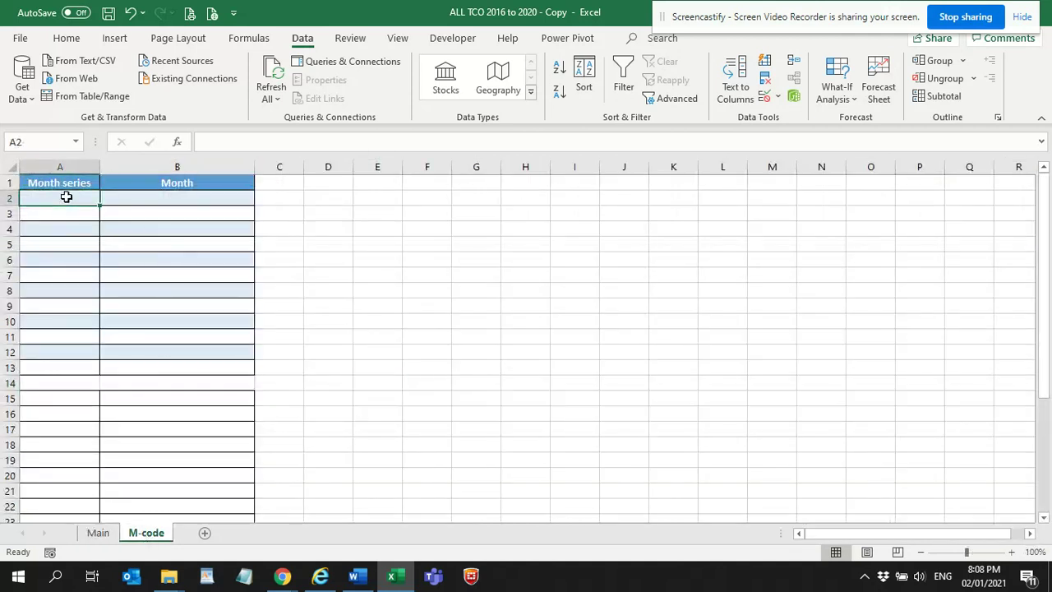
text(1)
key(Return)
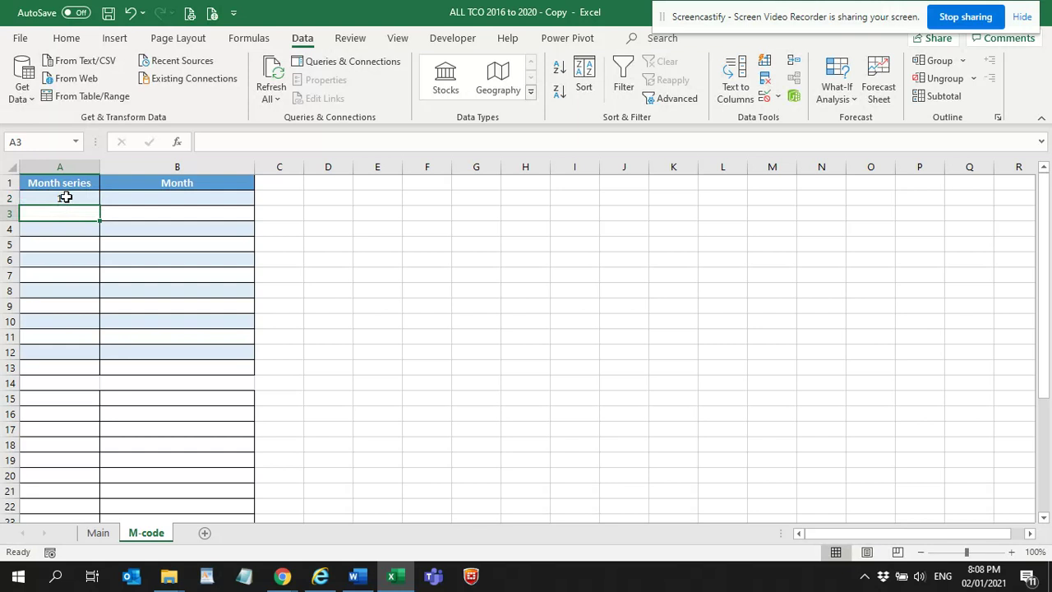
text(2)
key(Return)
- Enter Jan and Feb in cells B2 and B3 of the Month column
click(137, 195)
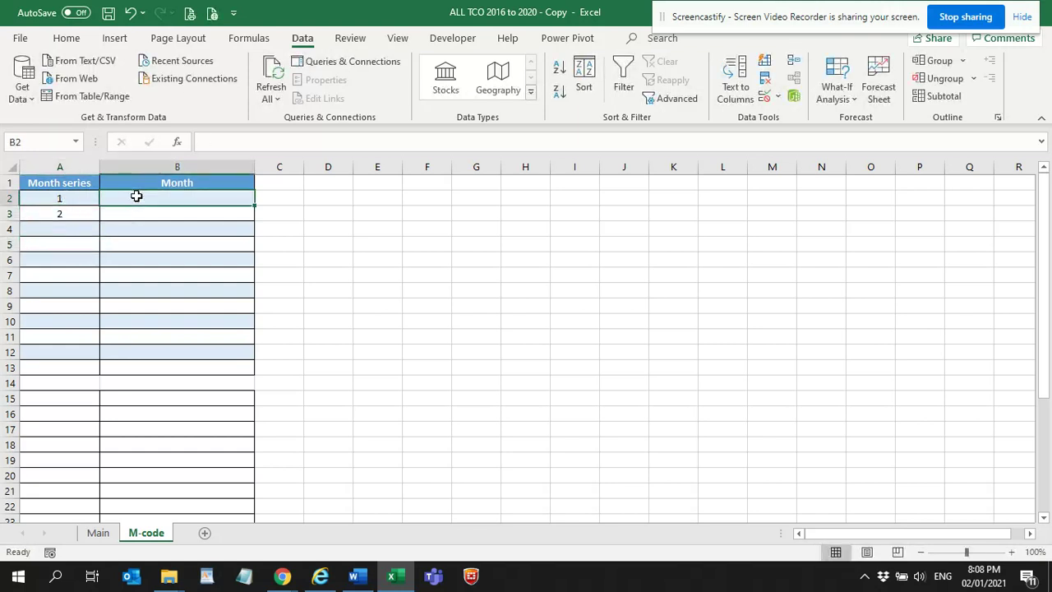
text(J)
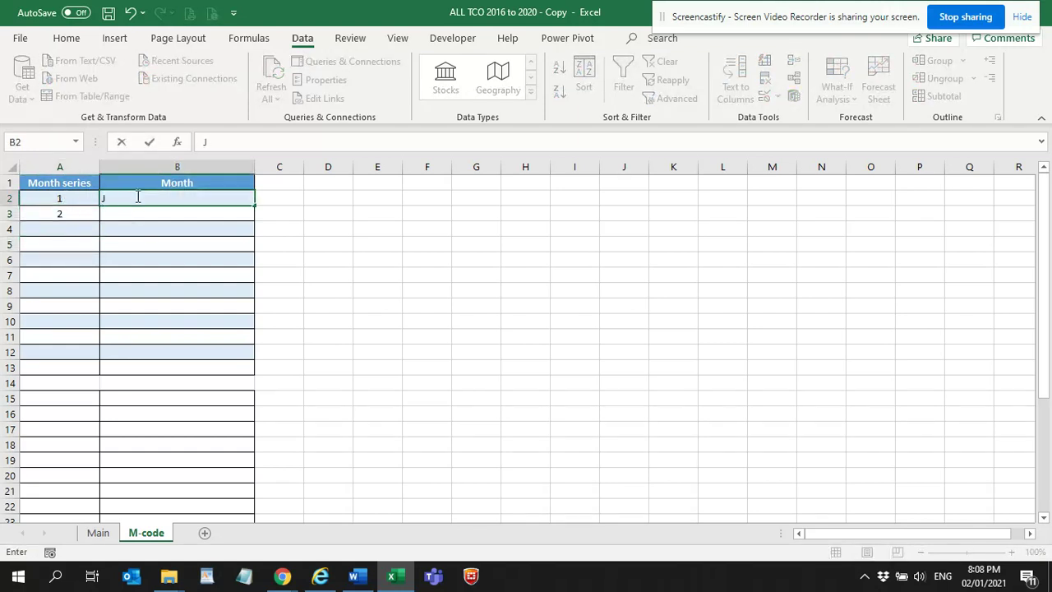
text(an)
key(Return)
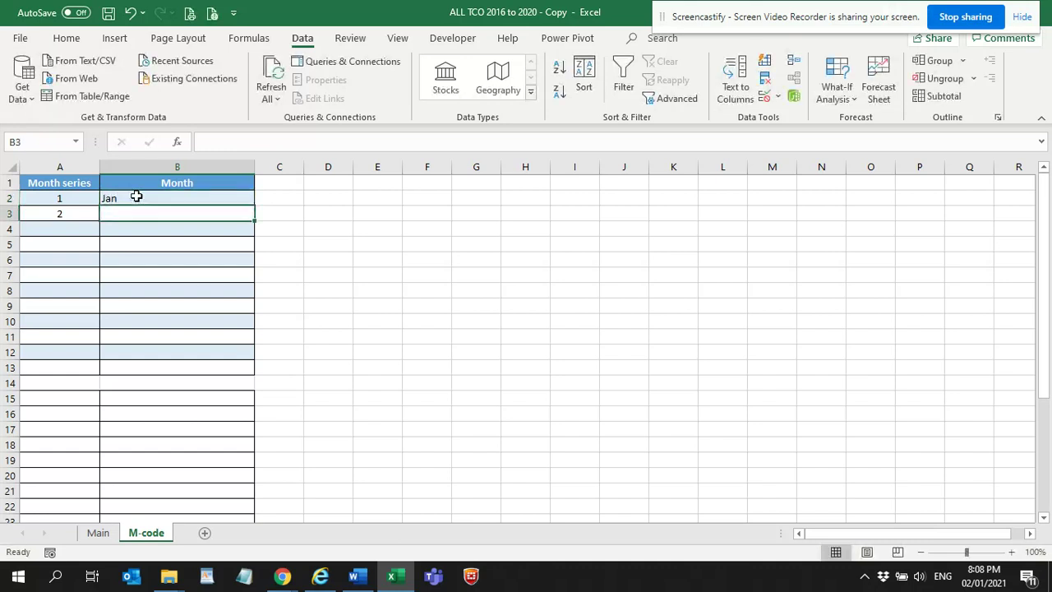
text(Feb)
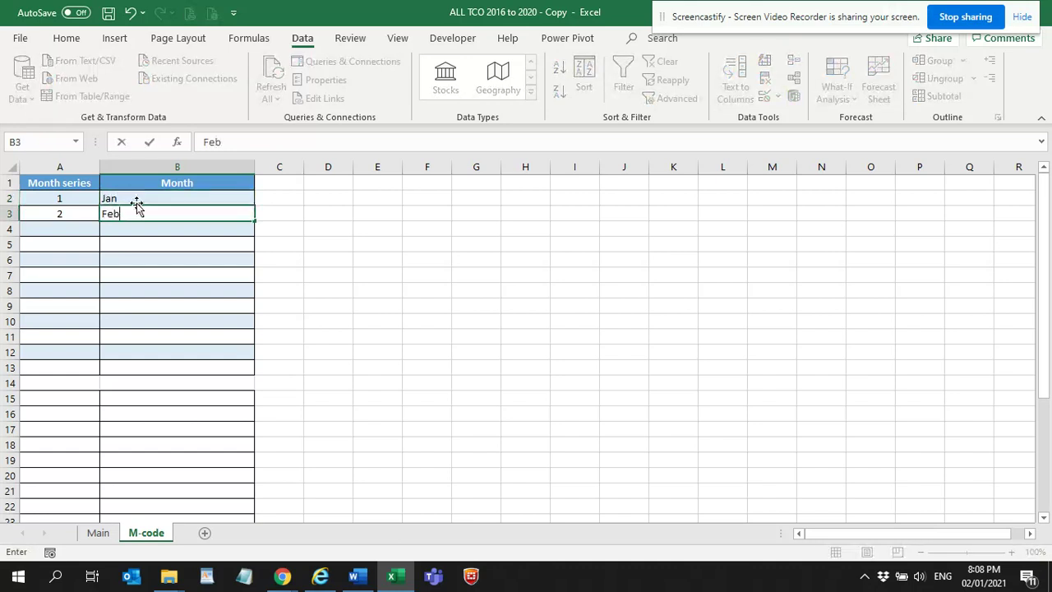
key(Return)
key(Return)
key(Return)
key(Return)
key(Return)
- Extend the month numbers and names from A2:B3 down to row 13, ending at 12 and Dec, and select the Month column
drag(77, 190, 136, 215)
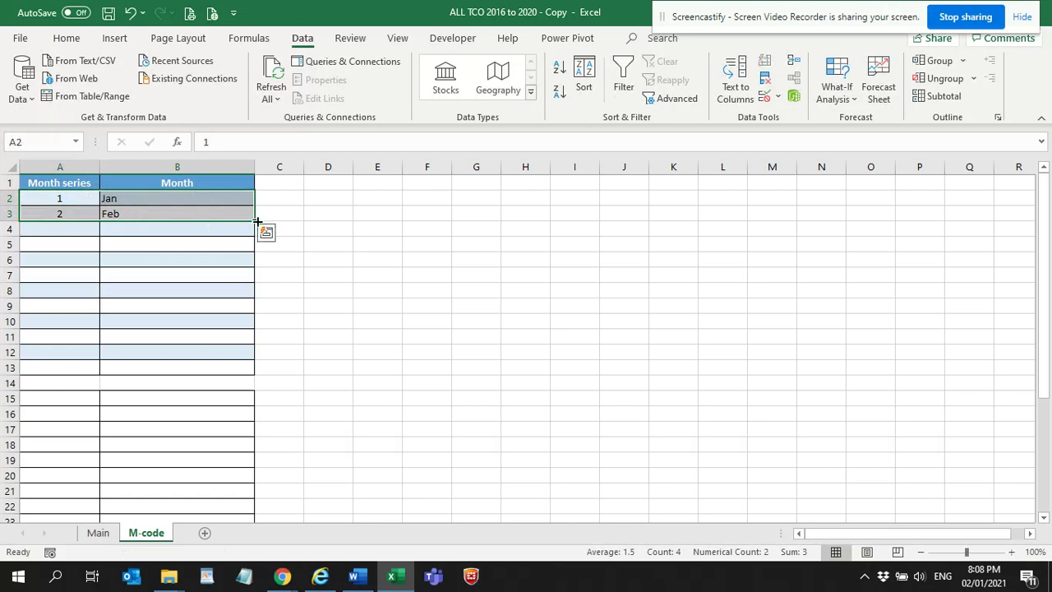
drag(254, 219, 238, 373)
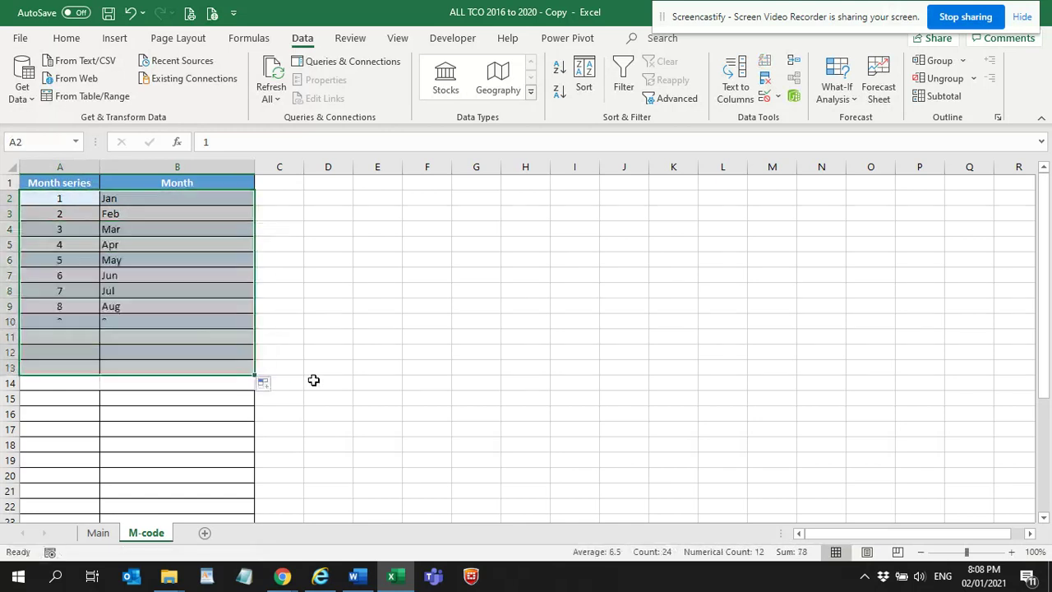
click(136, 170)
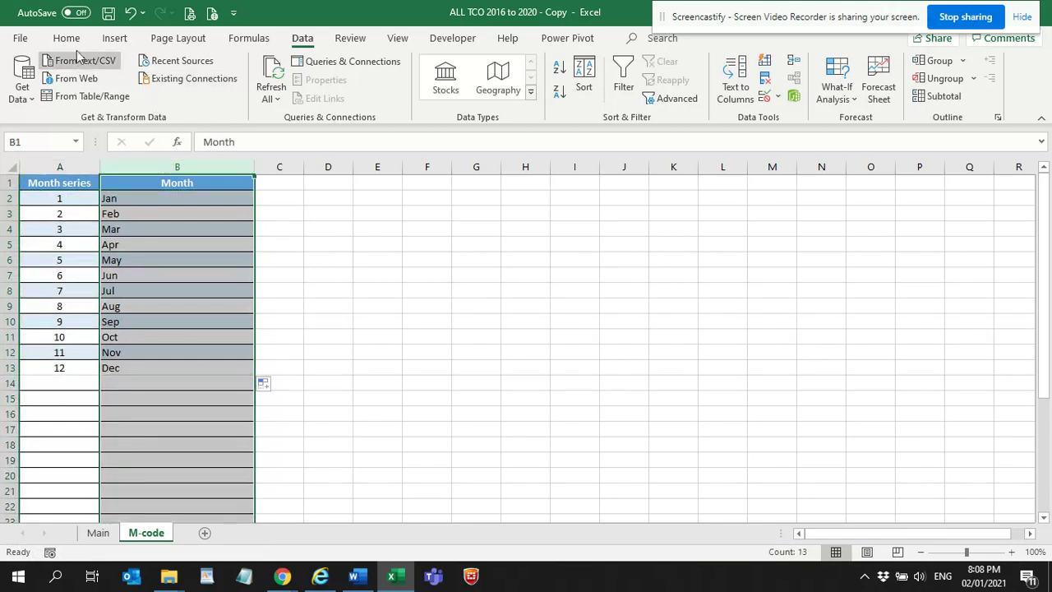
- Center the contents of the Month column on the M-code sheet
right_click(115, 180)
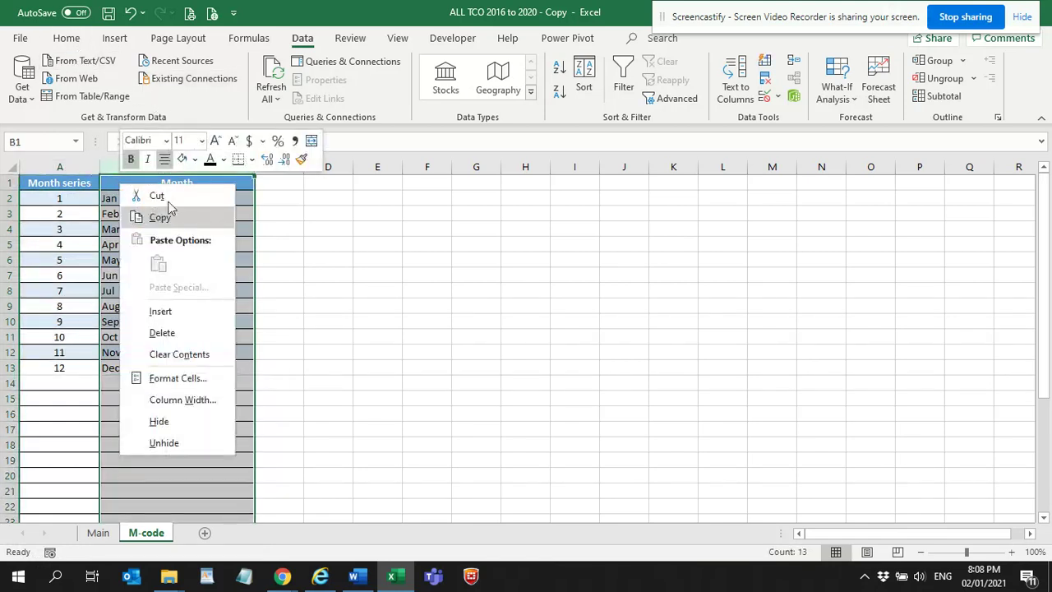
click(165, 160)
click(165, 159)
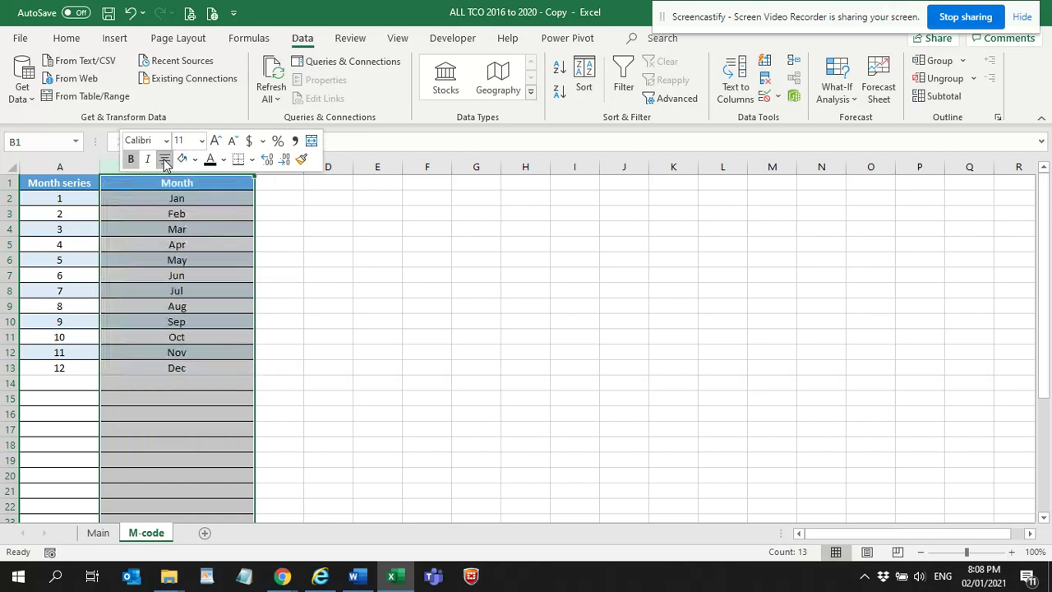
click(164, 159)
click(205, 290)
click(199, 372)
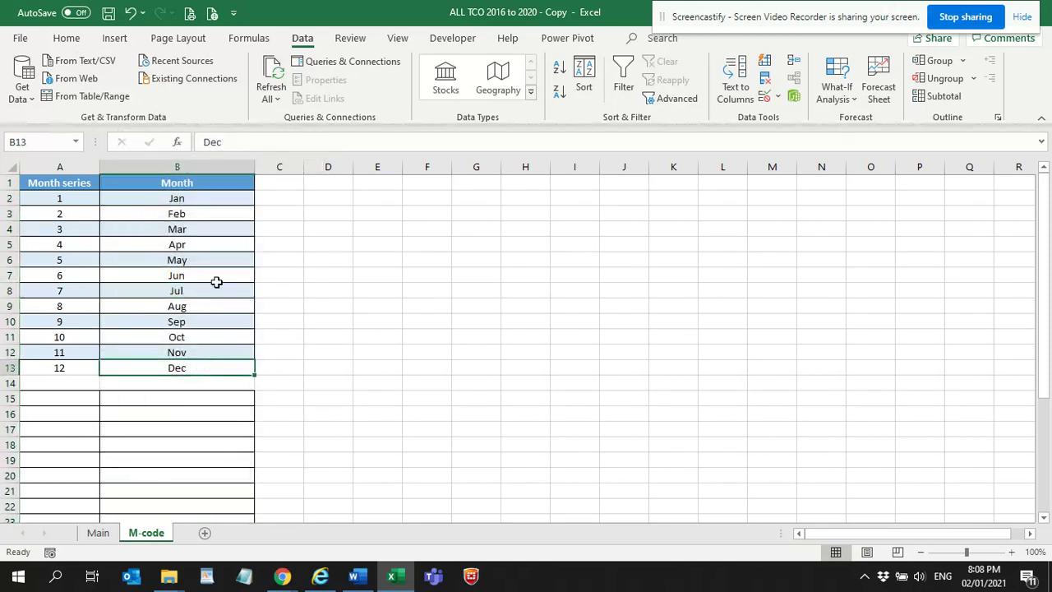
- Convert the month lookup range A1:B13 into a table with headers and name it Months
click(158, 259)
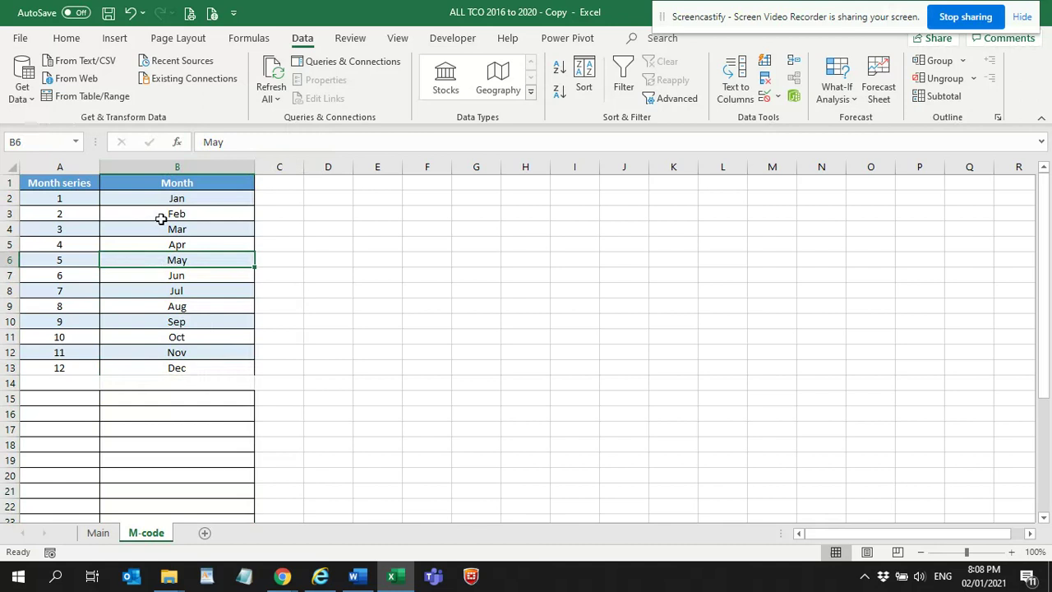
key(ctrl+t)
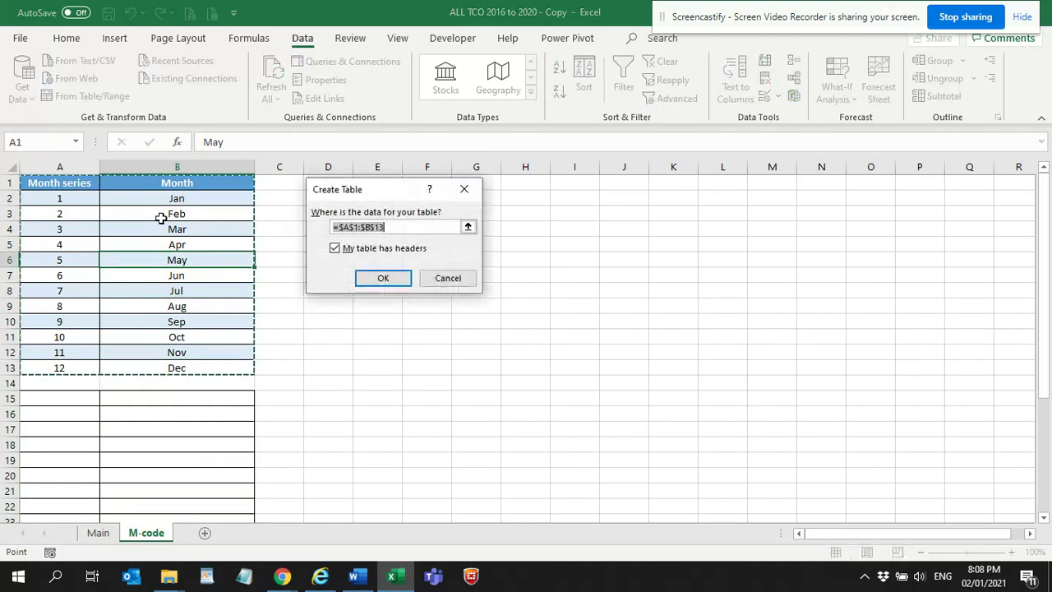
click(383, 279)
click(51, 81)
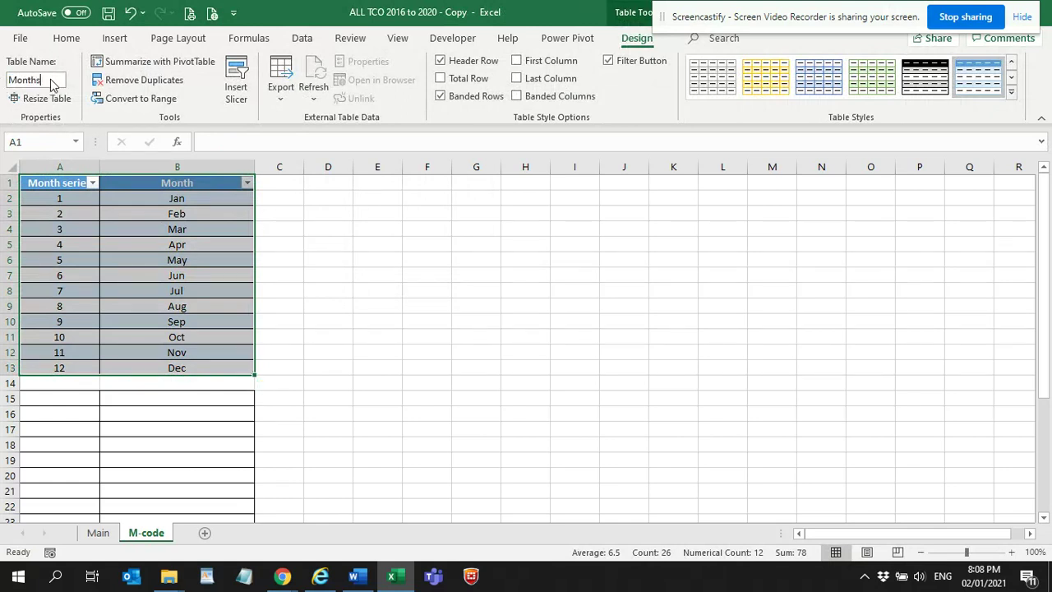
click(105, 261)
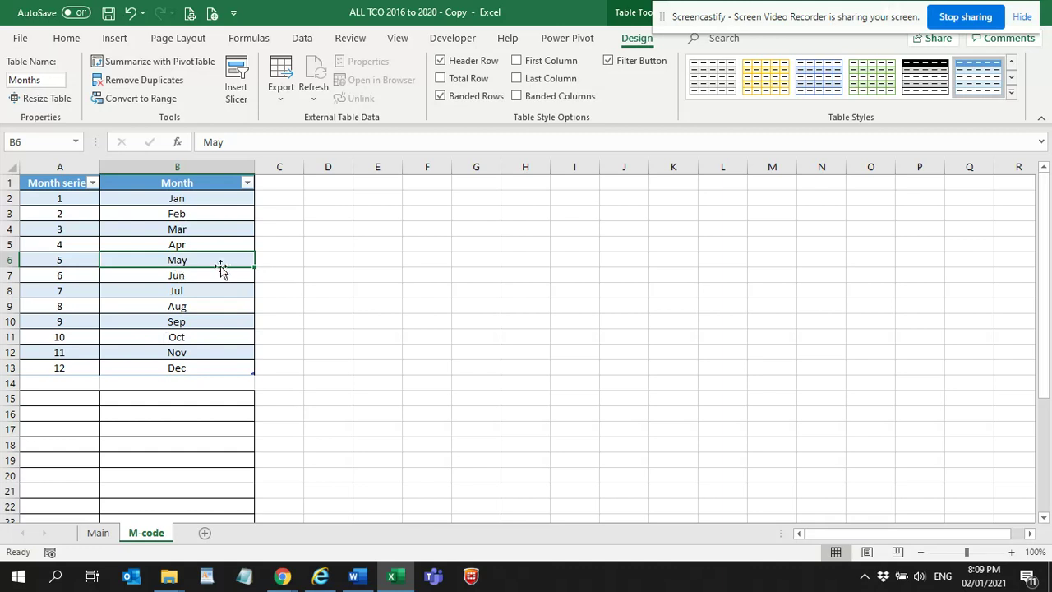
- Load the Months table into the Power Query Editor and expand the list of queries
click(301, 37)
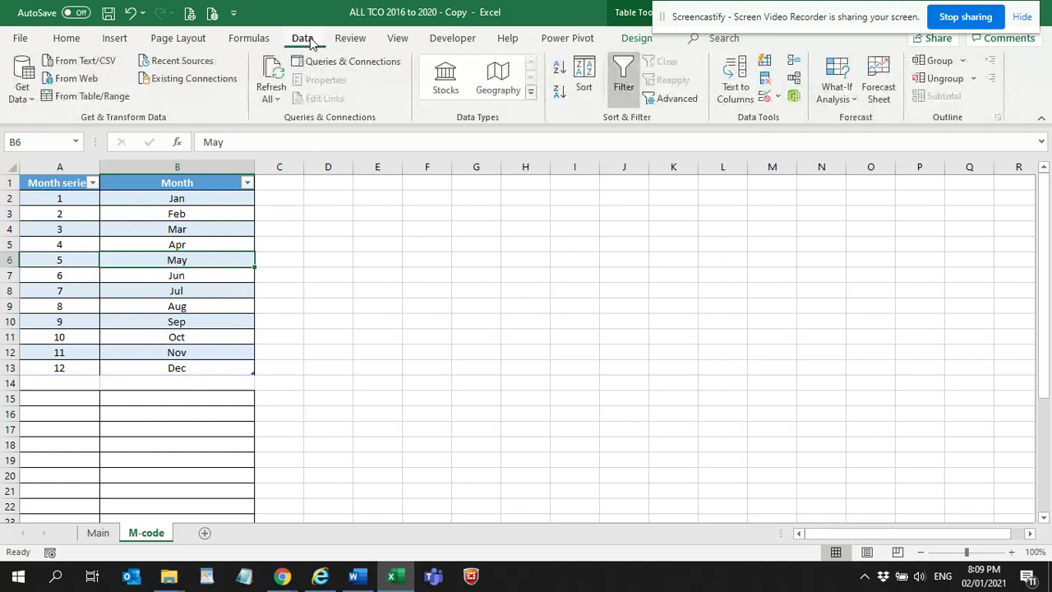
click(156, 229)
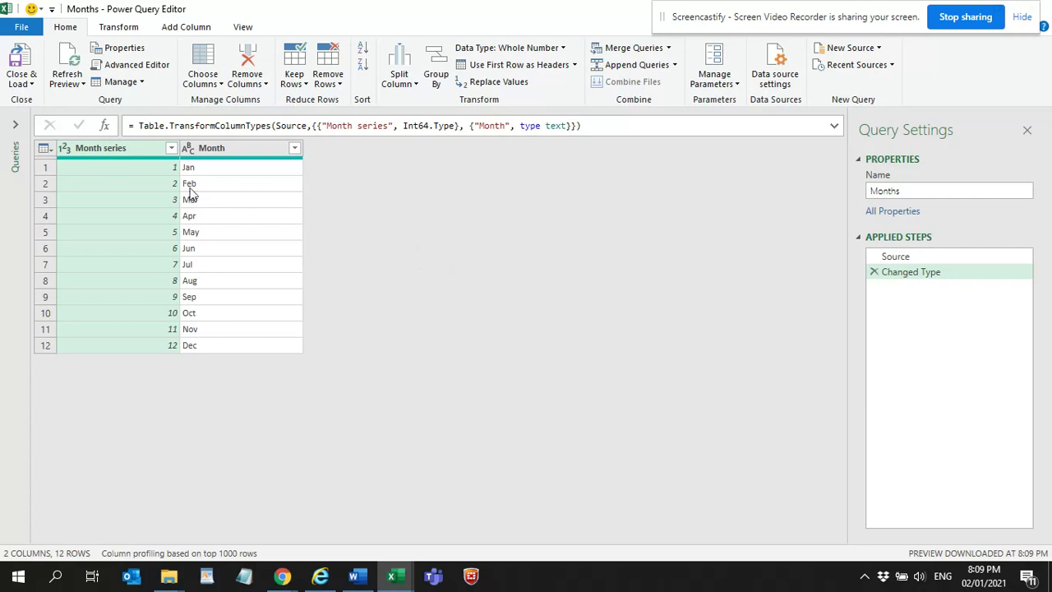
click(12, 128)
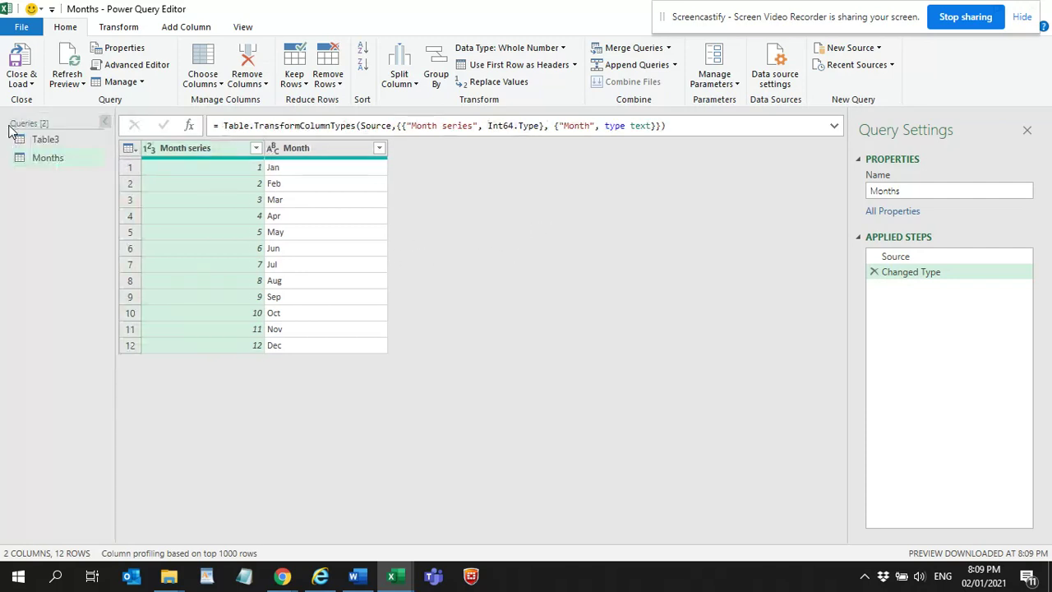
- Rename the Table3 query as Main
click(55, 141)
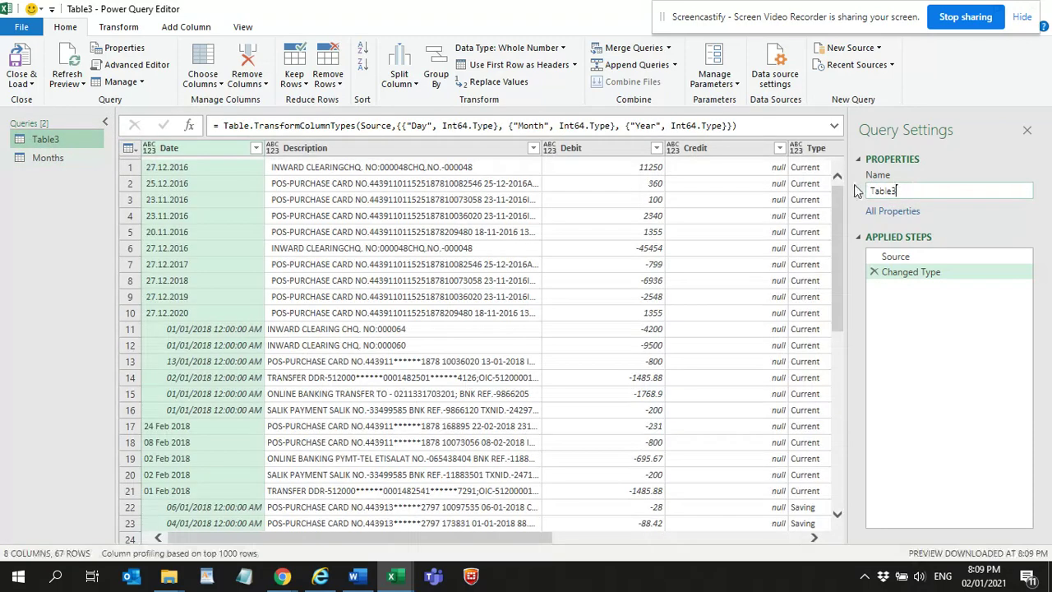
double_click(918, 197)
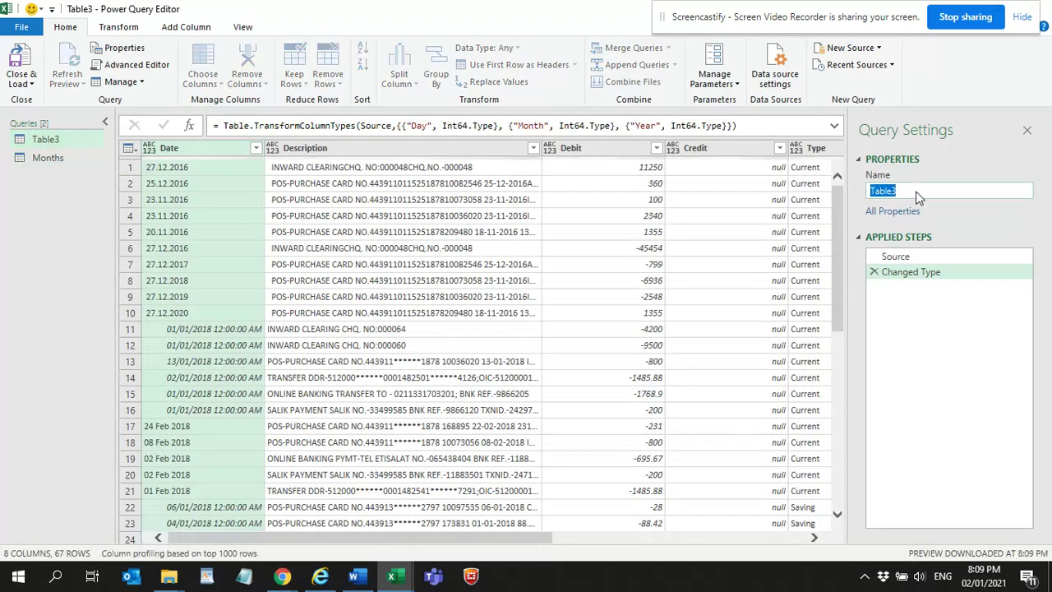
text(M)
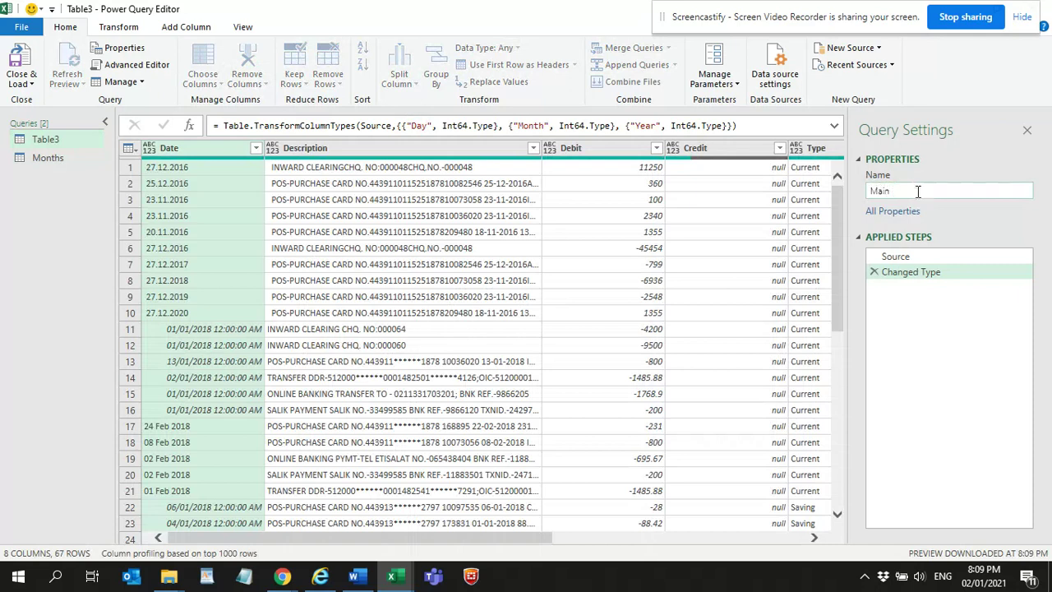
text(ain)
key(Return)
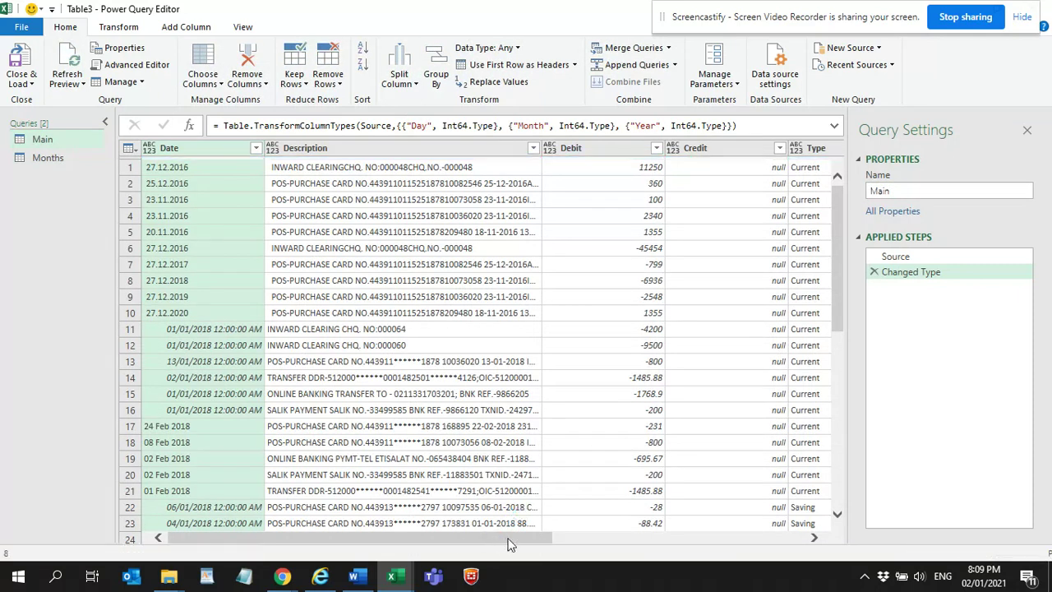
- Start a merge within the Main query, without creating a new query
drag(505, 538, 783, 519)
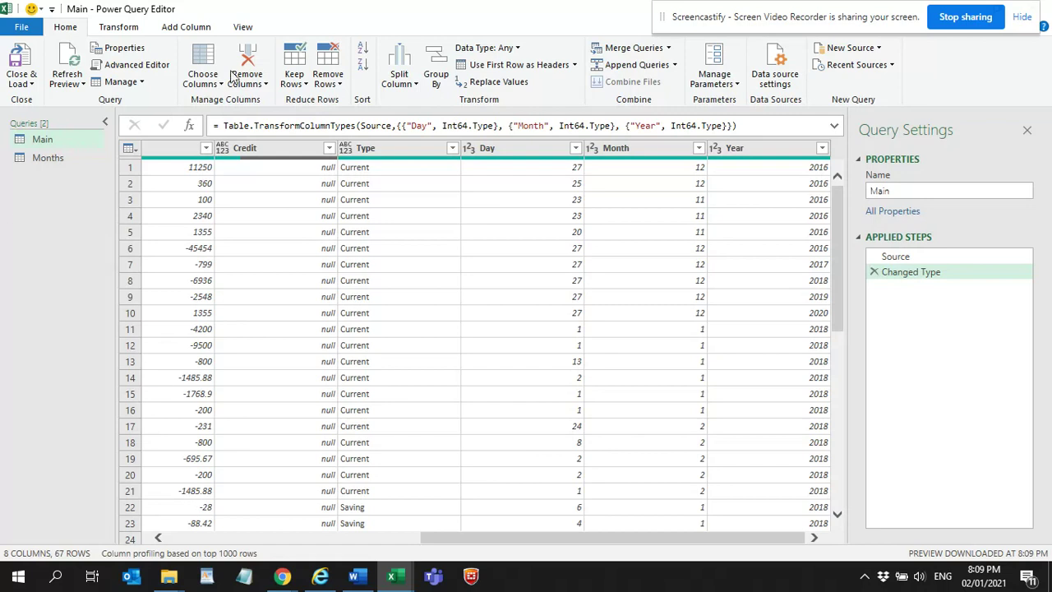
click(180, 29)
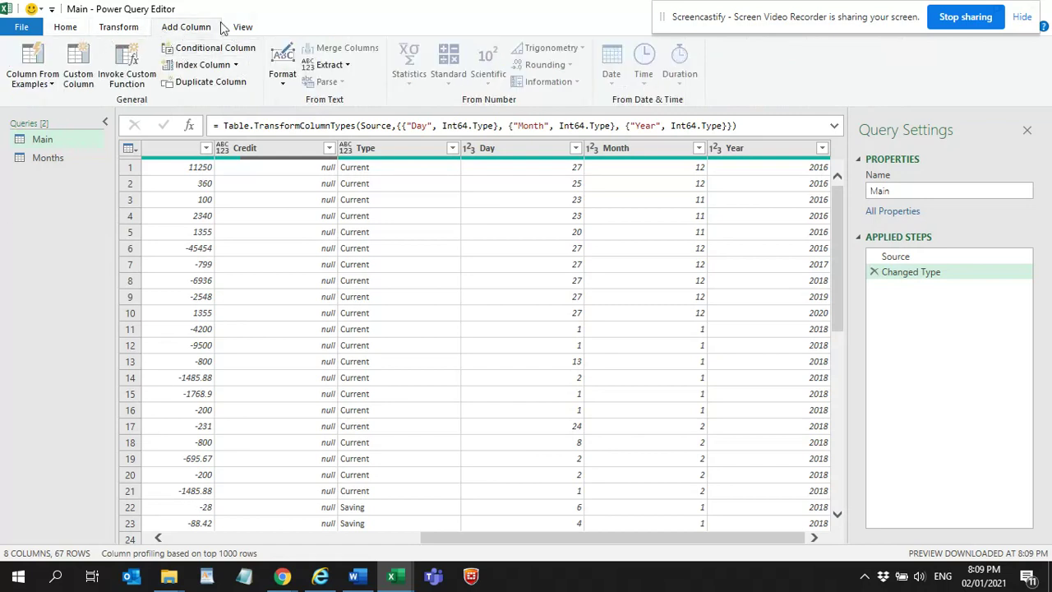
click(69, 30)
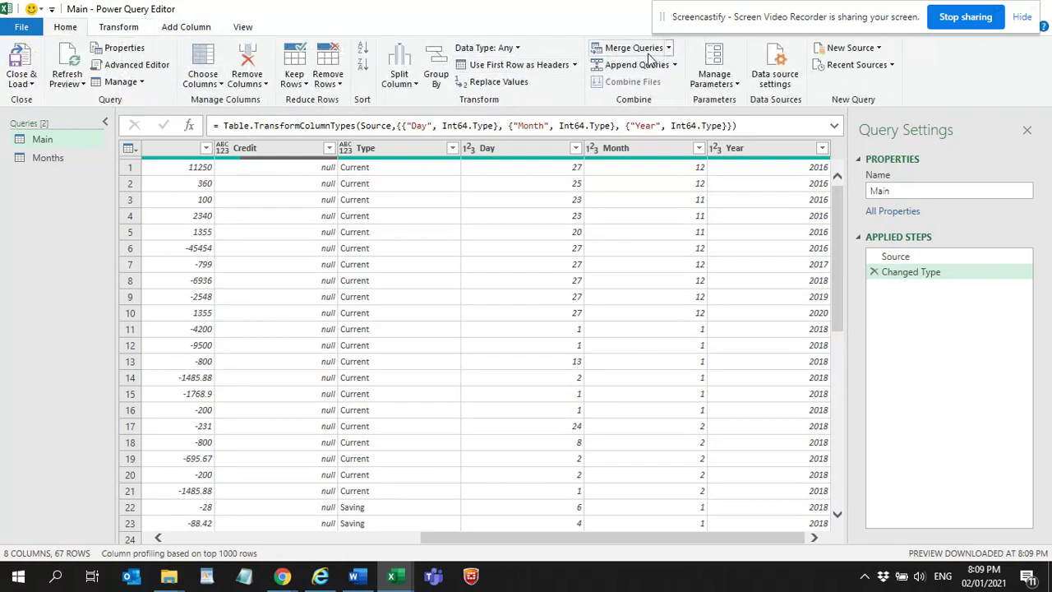
click(45, 145)
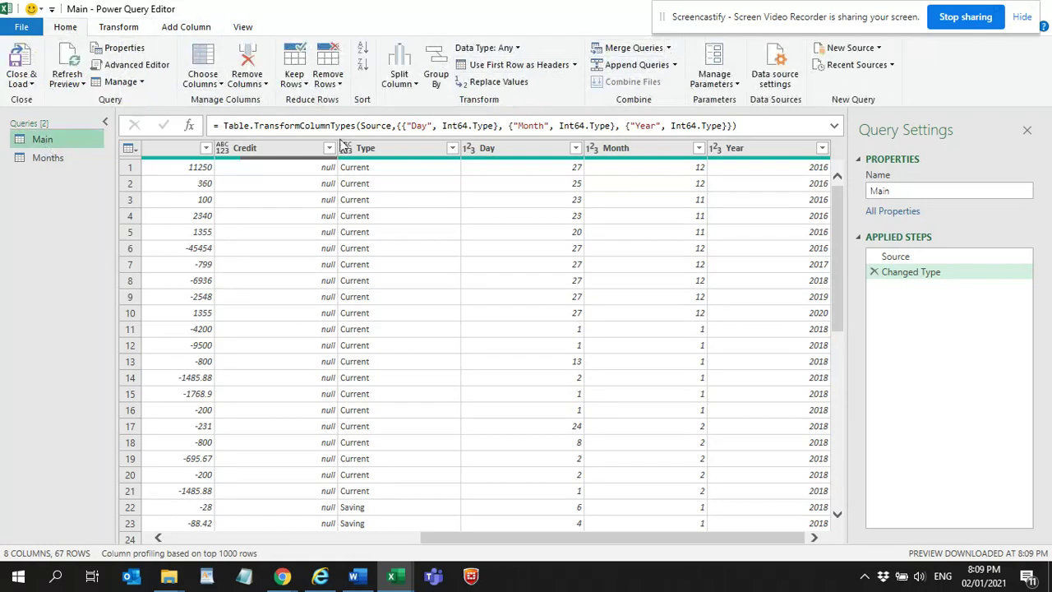
click(669, 47)
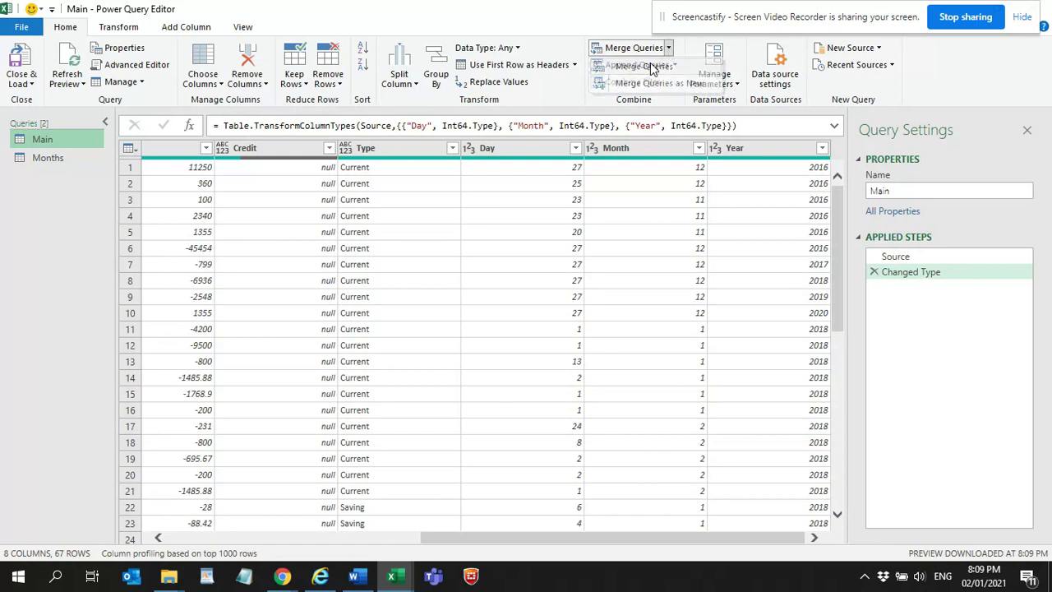
click(650, 68)
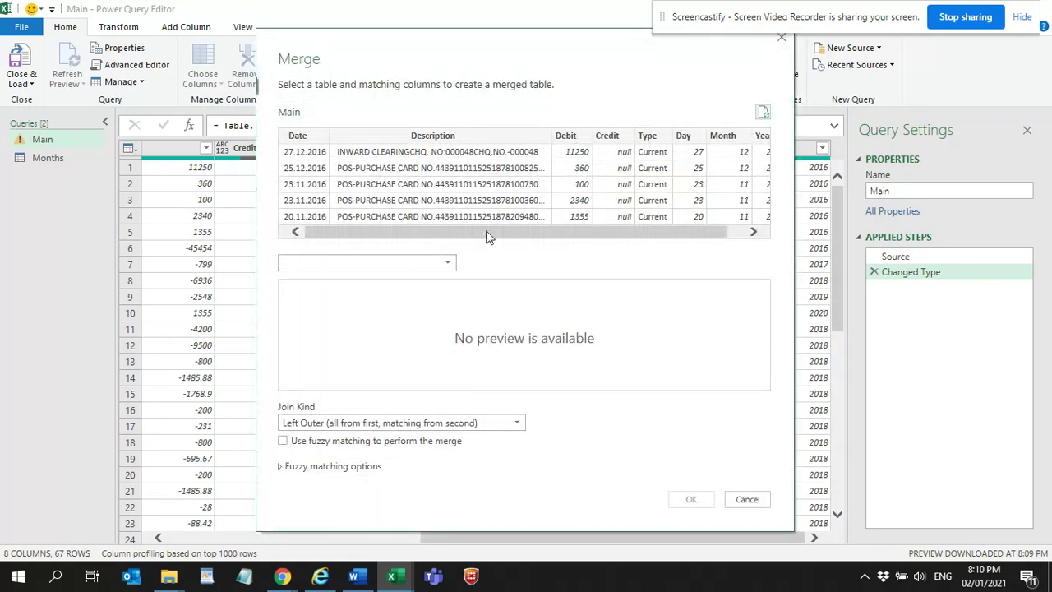
- Merge Main with the Months query, matching Month to Month series with a Left Outer join
drag(485, 232, 502, 232)
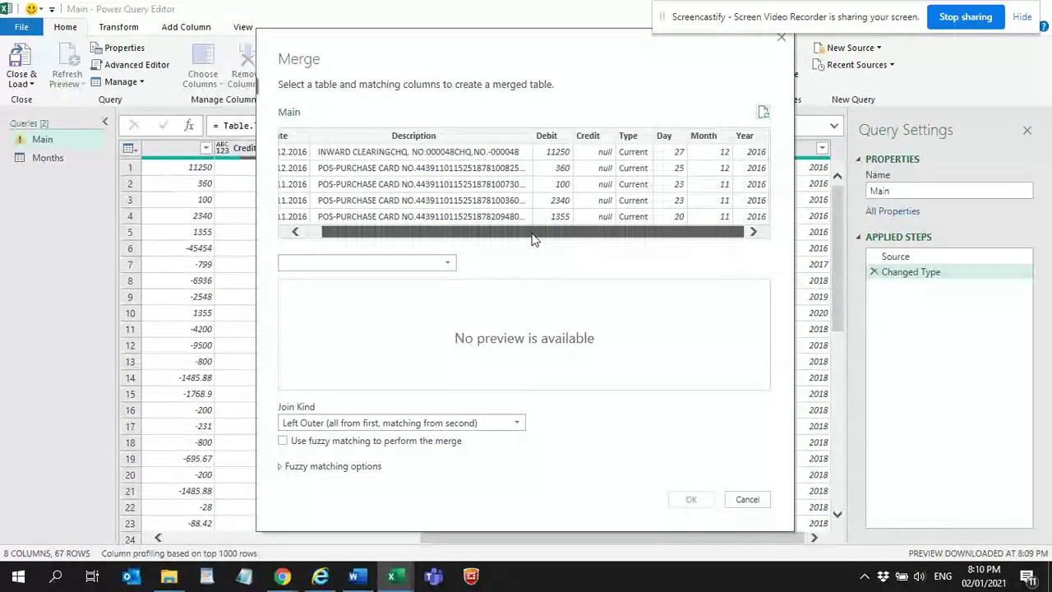
click(713, 139)
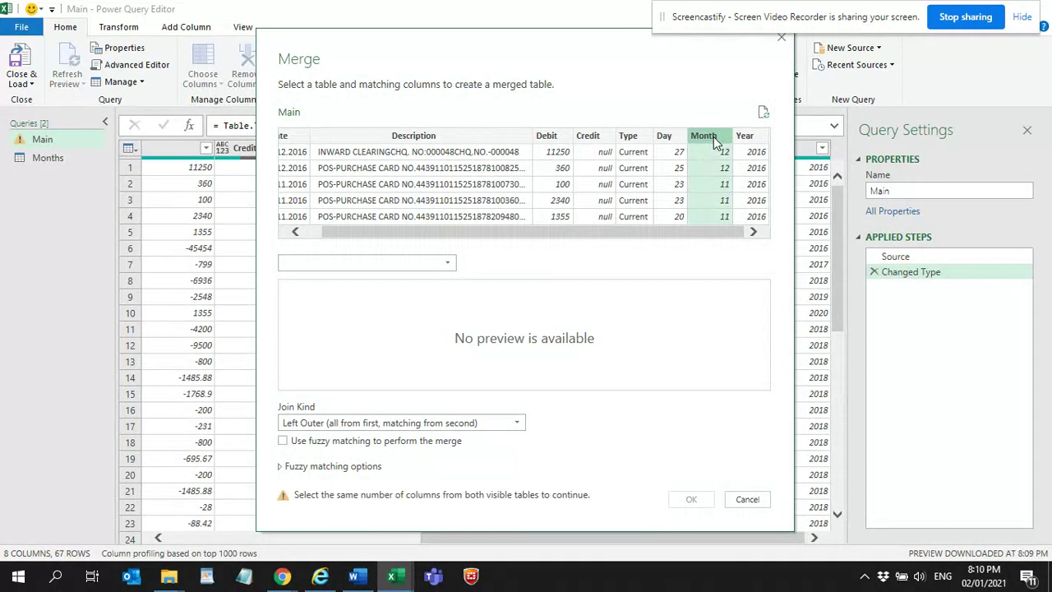
click(448, 263)
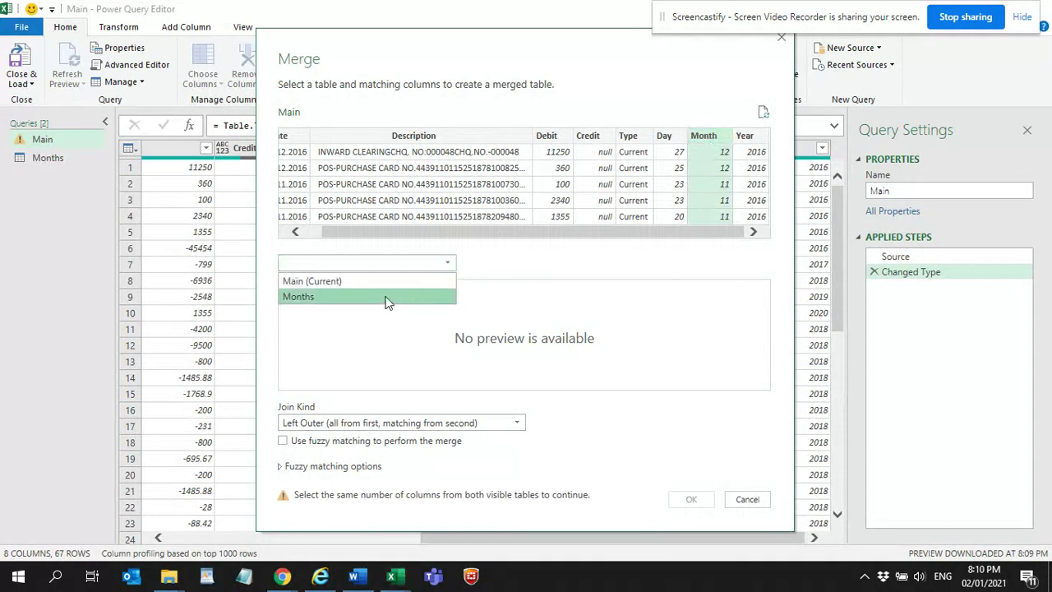
click(388, 297)
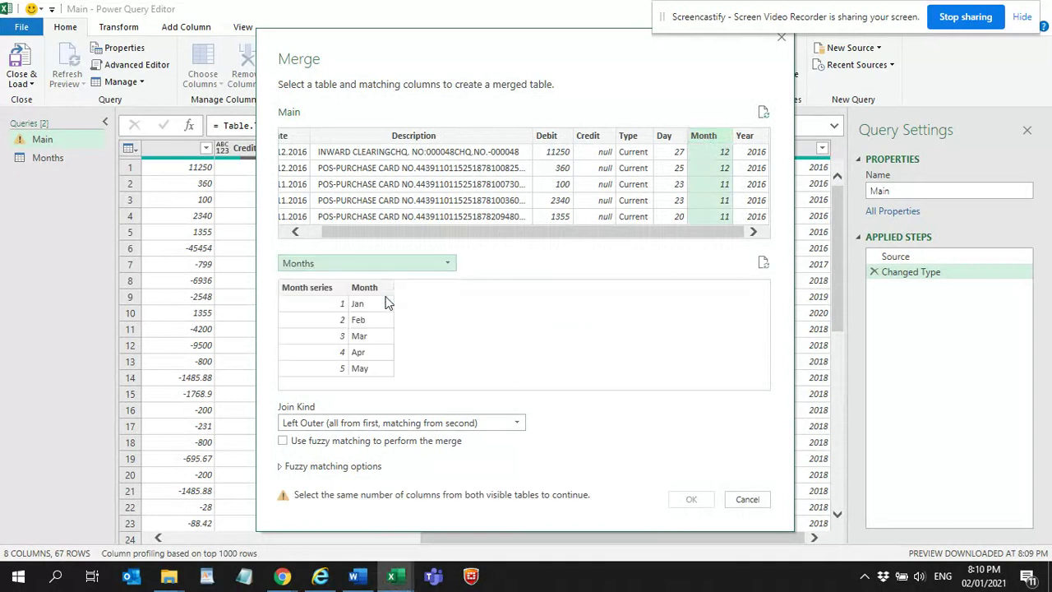
click(316, 288)
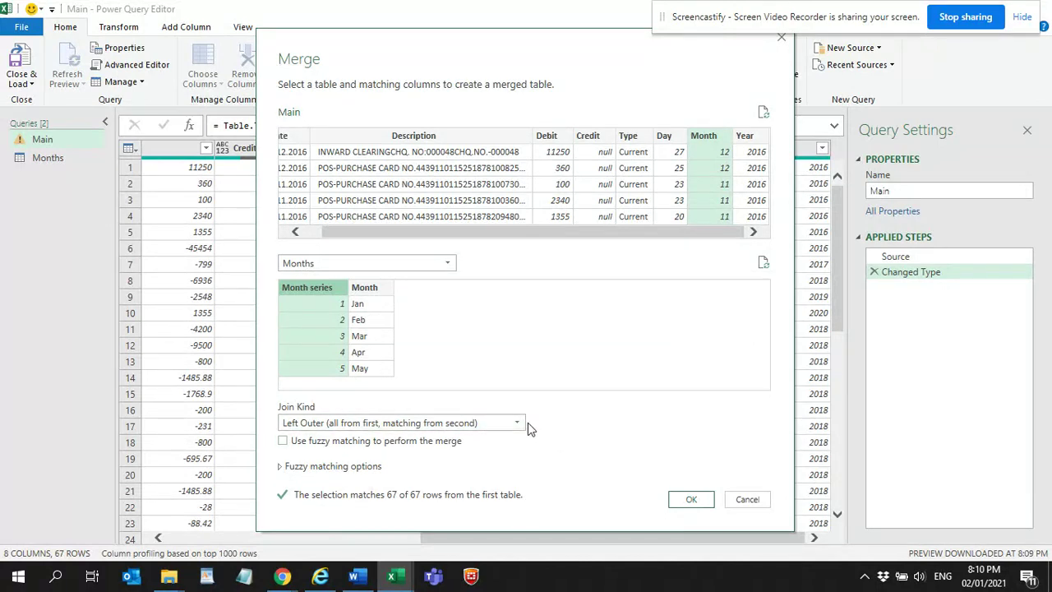
click(506, 422)
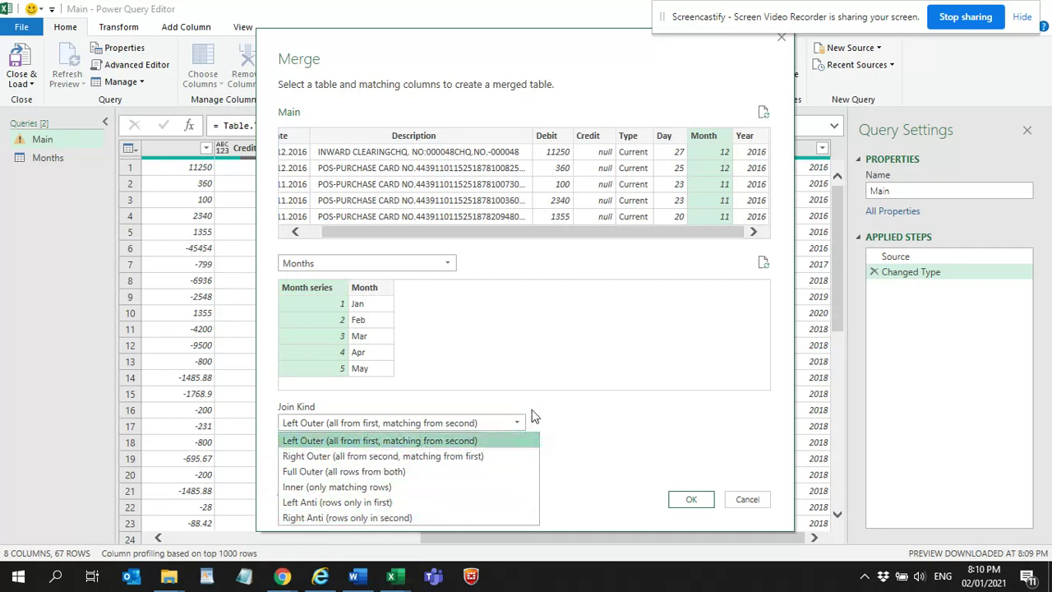
click(641, 429)
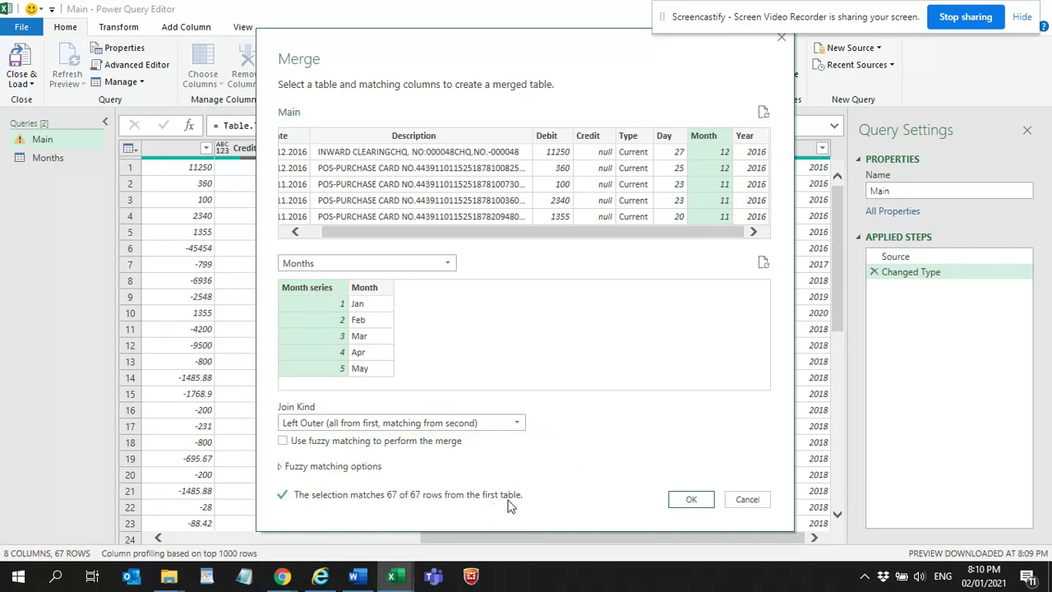
click(695, 501)
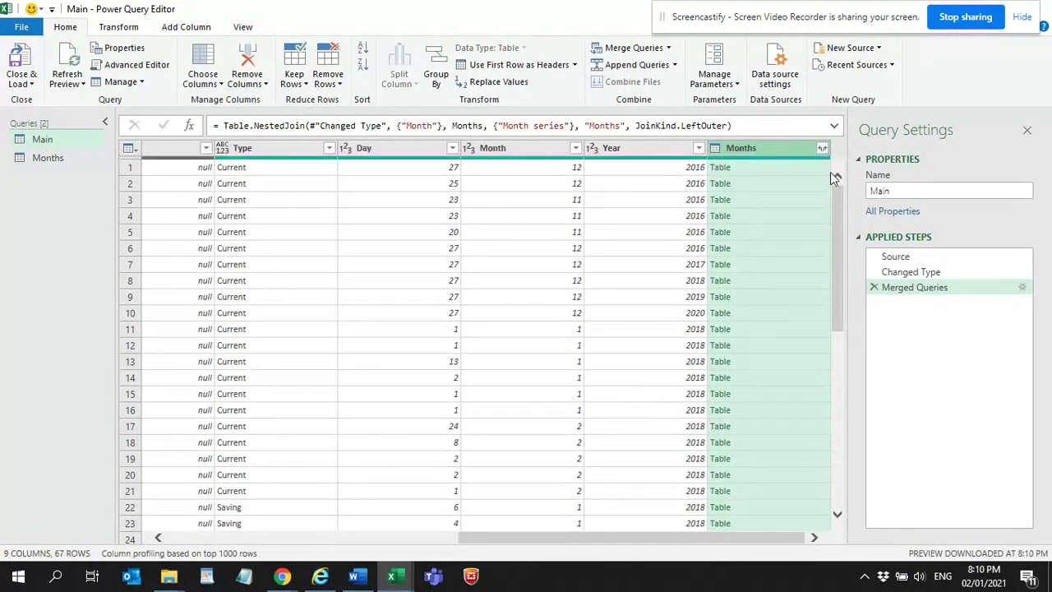
- Expand the merged Months column to bring in only Month, without the original column name as prefix
click(823, 149)
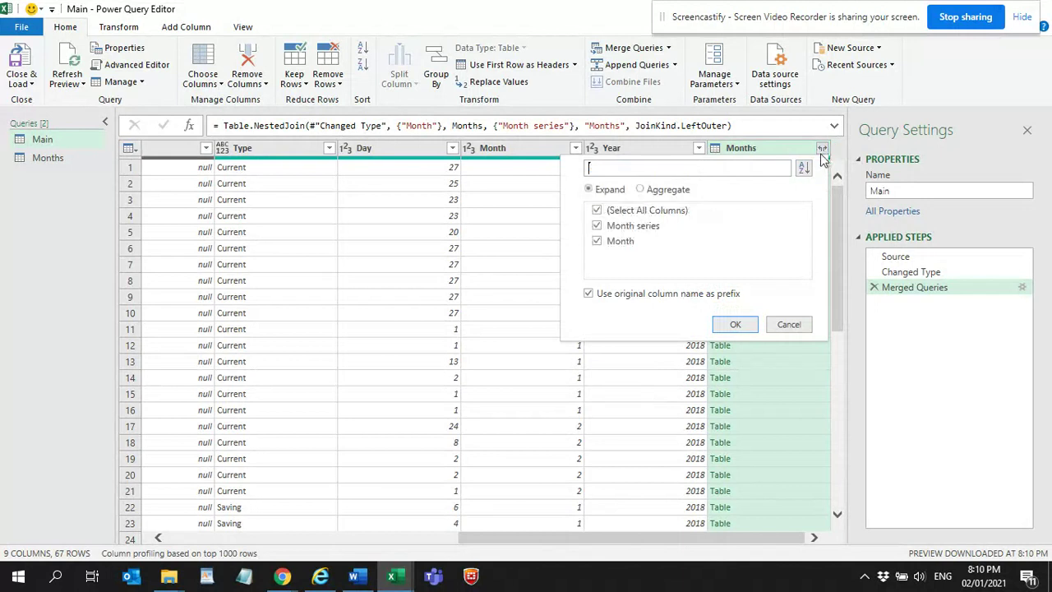
click(599, 227)
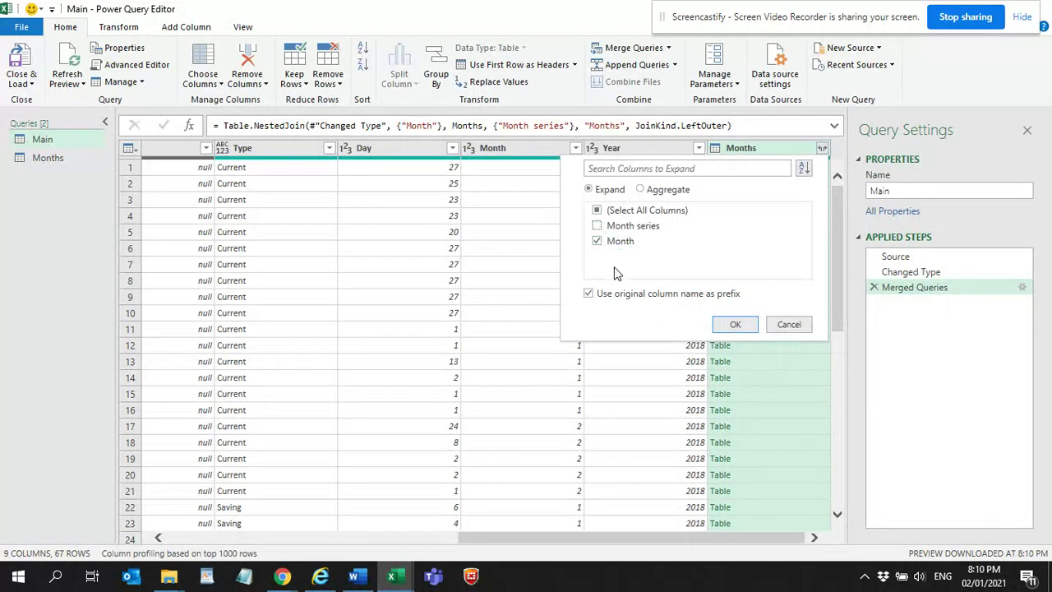
click(589, 295)
click(737, 325)
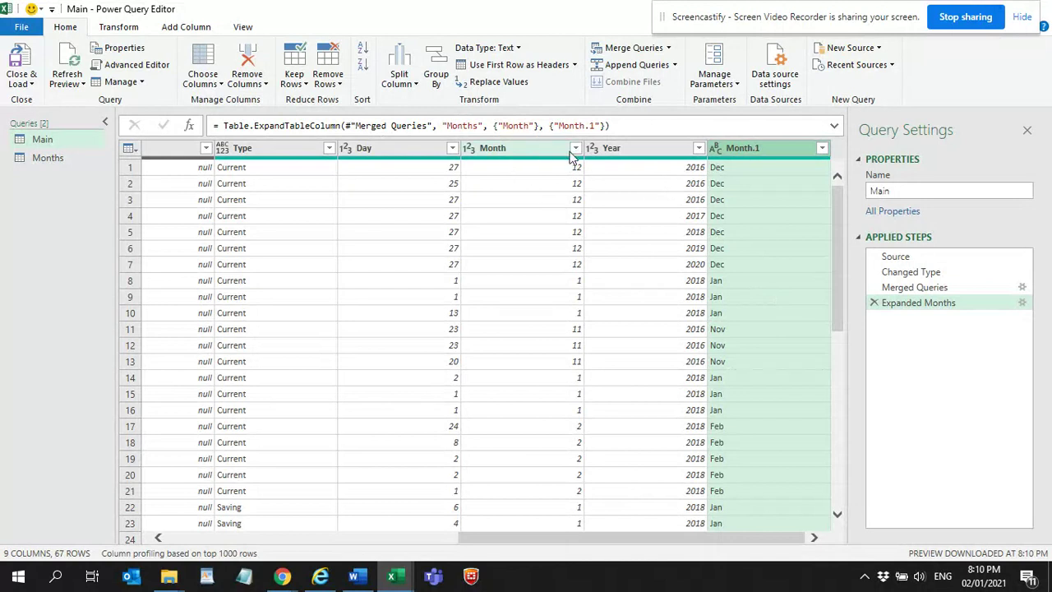
- Remove the numeric Month column and move the Month.1 column between Day and Year
click(508, 151)
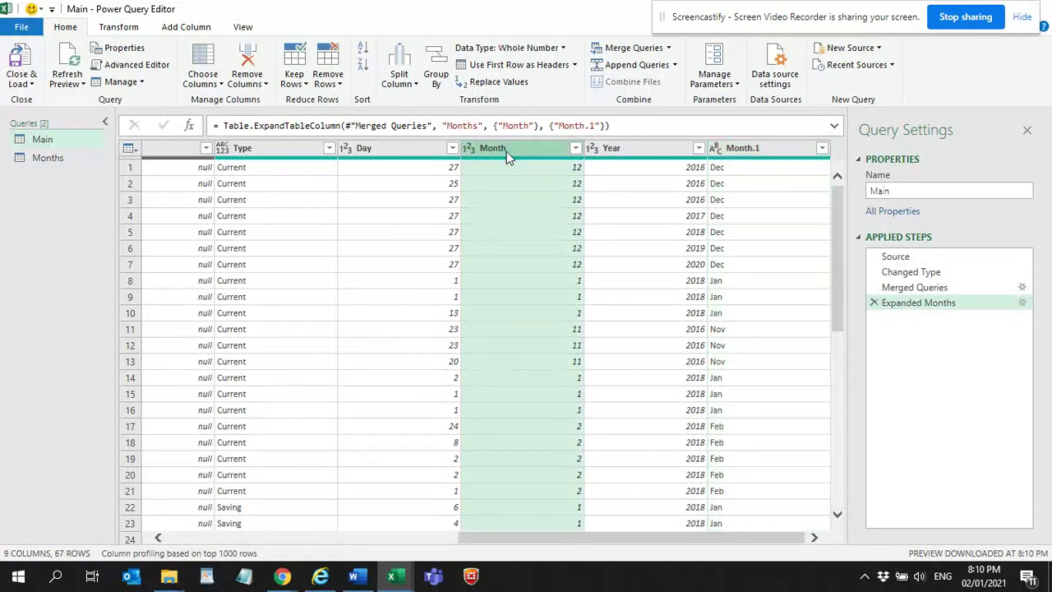
right_click(507, 152)
click(549, 182)
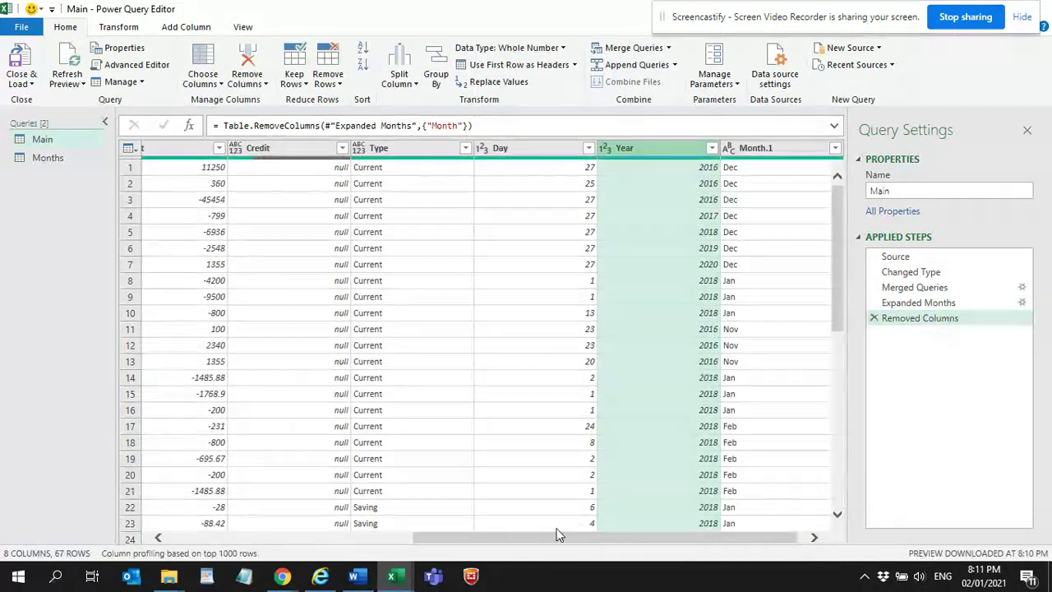
drag(551, 542, 629, 543)
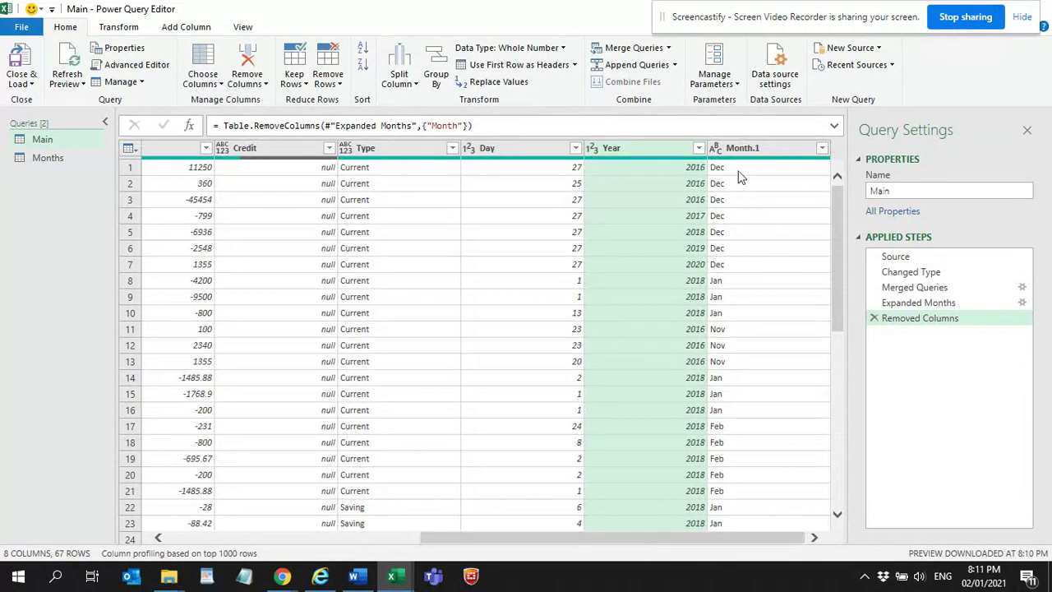
drag(742, 156, 634, 158)
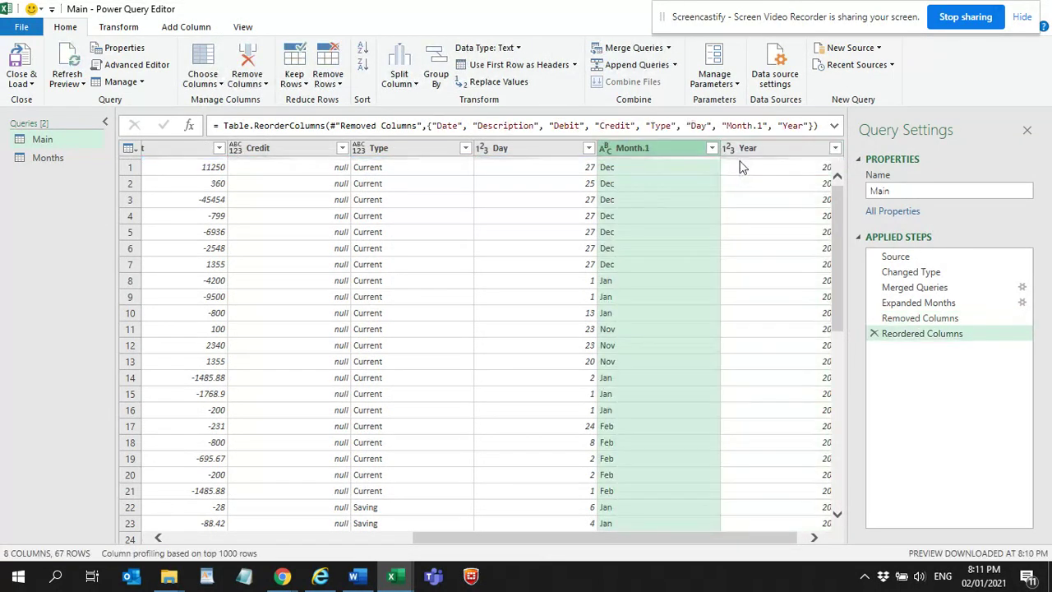
- Merge the Day, Month.1 and Year columns without a separator into one column named Date-1
click(551, 149)
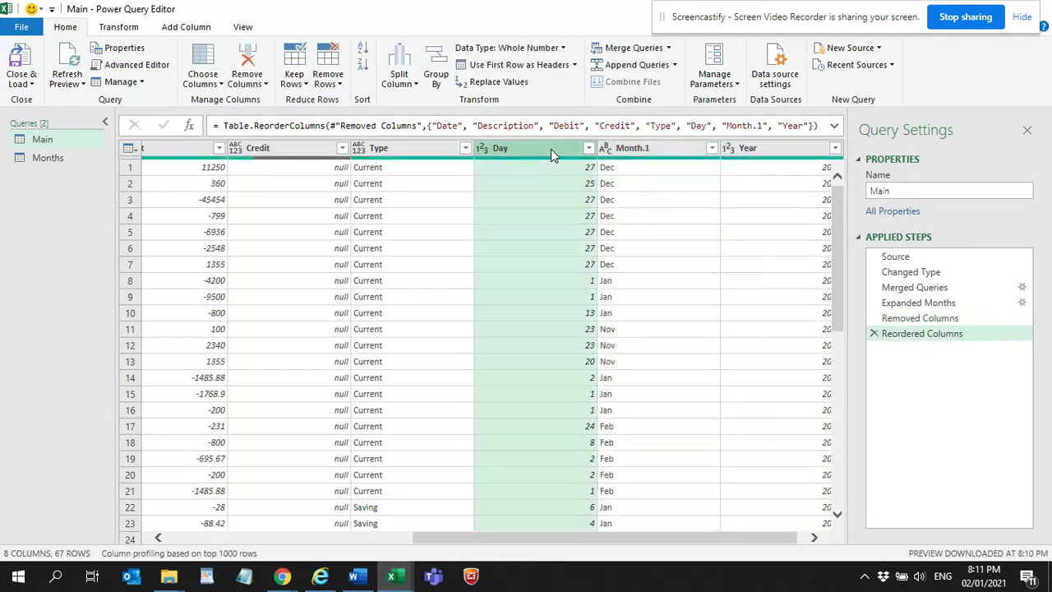
shift+click(646, 156)
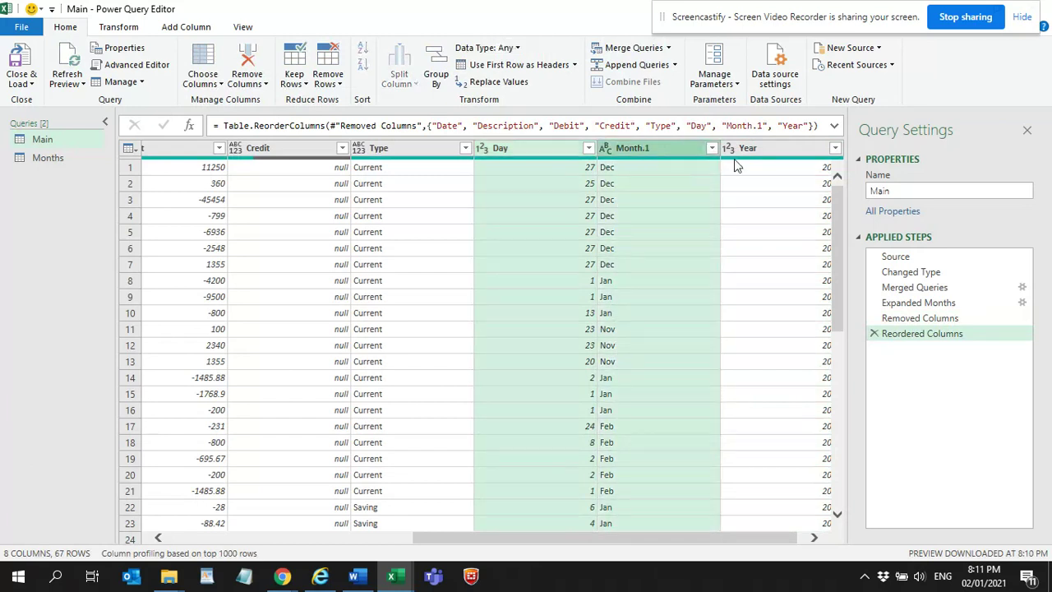
shift+click(749, 149)
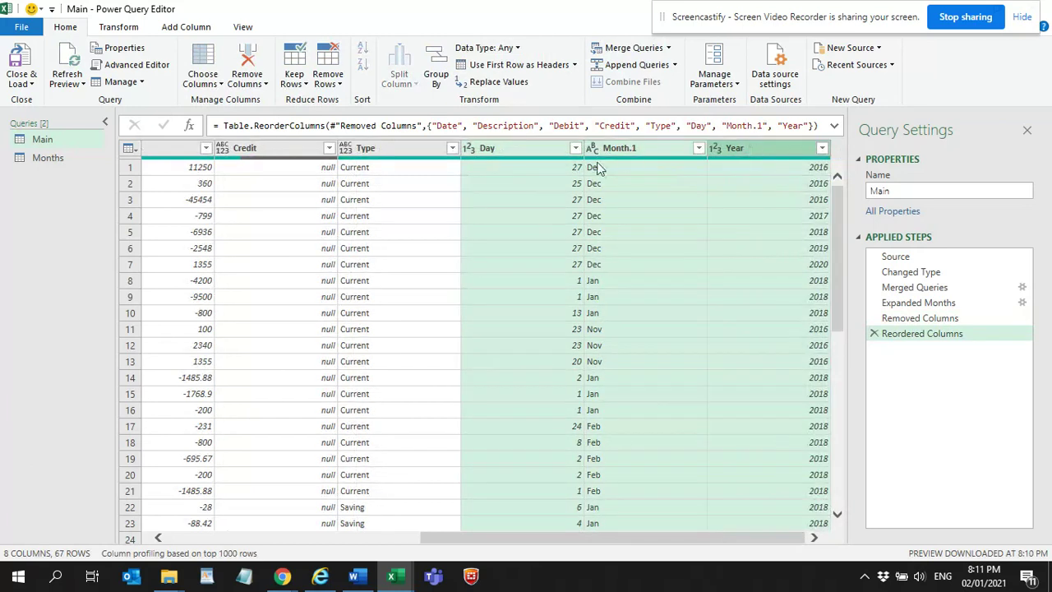
click(112, 28)
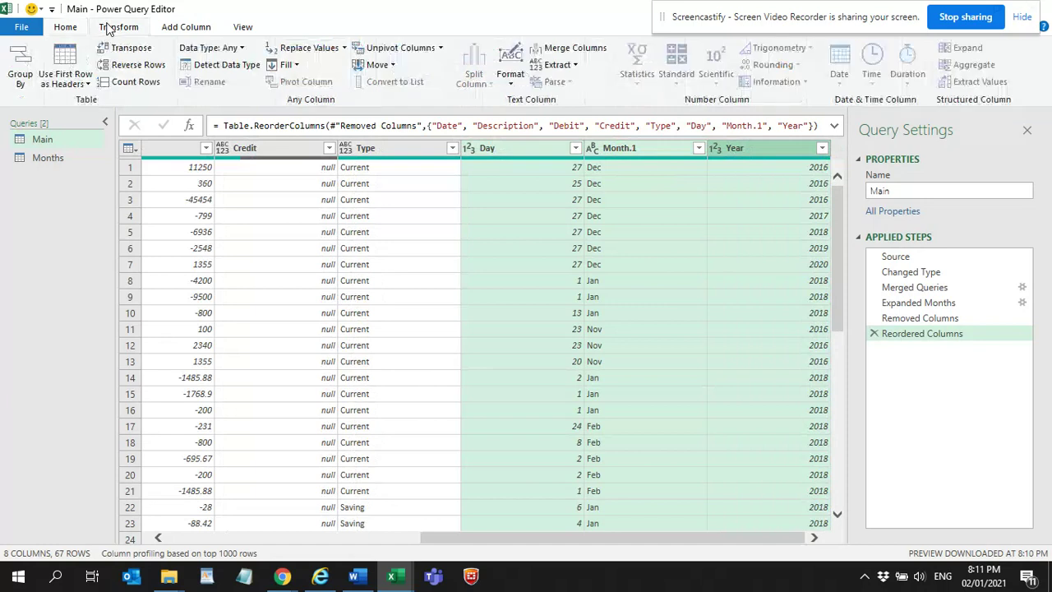
click(575, 48)
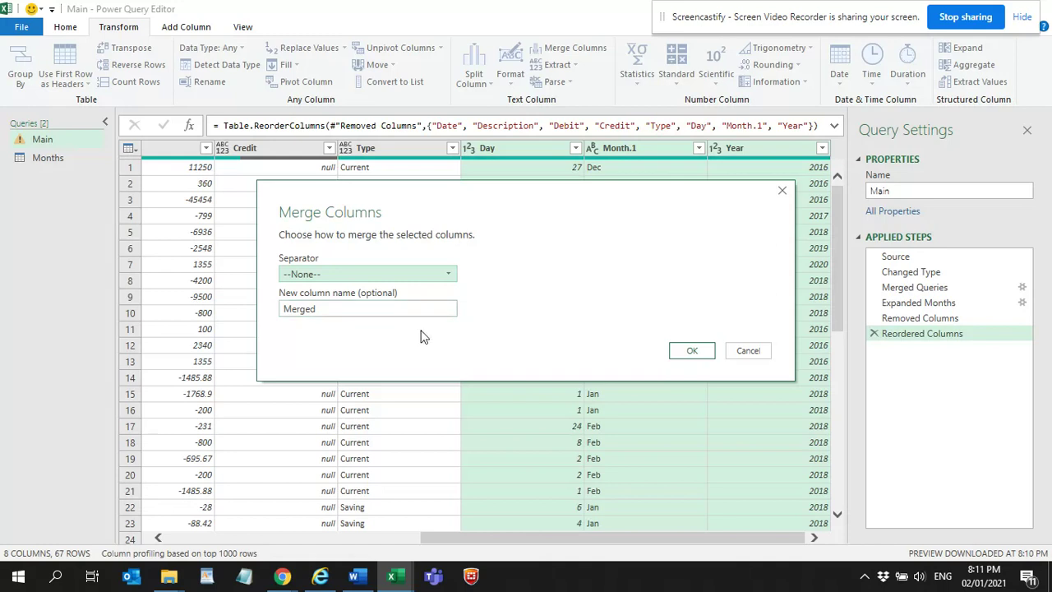
drag(336, 308, 275, 312)
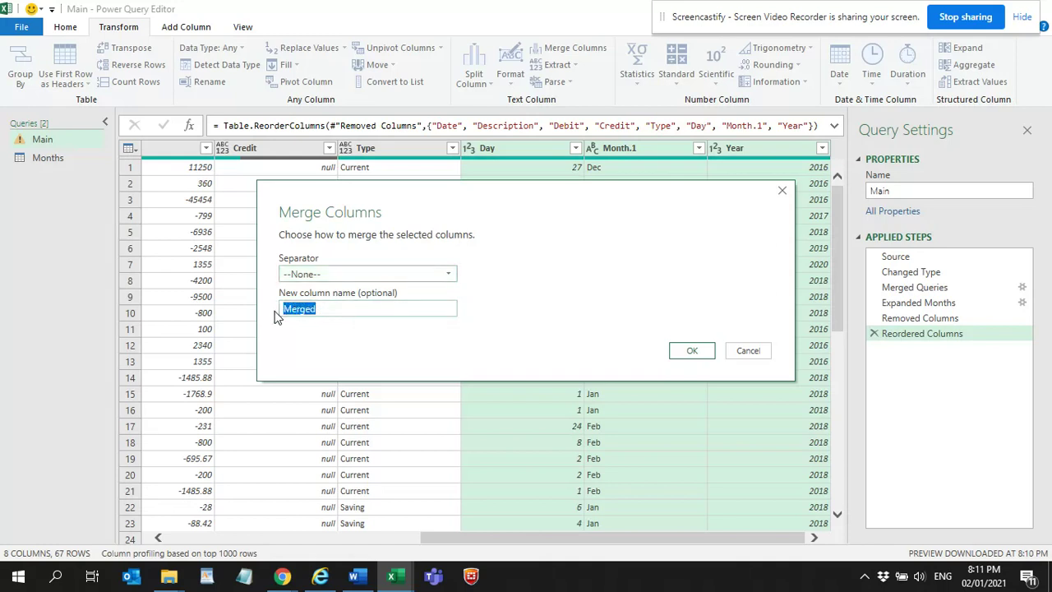
text(Date-1)
click(679, 352)
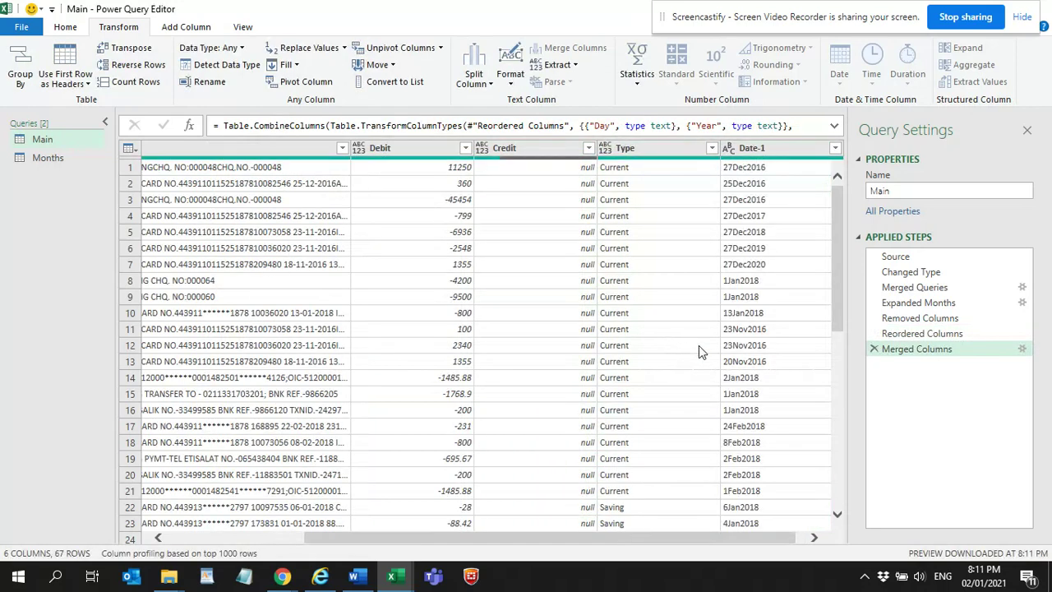
- Edit the Merged Columns step to use a custom separator of "/"
click(1021, 350)
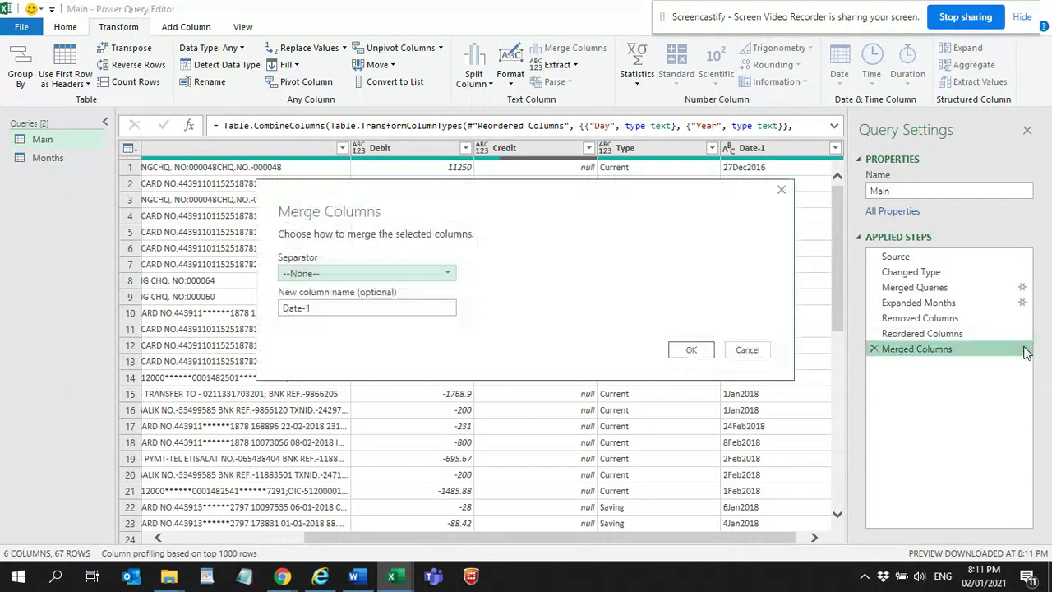
click(345, 273)
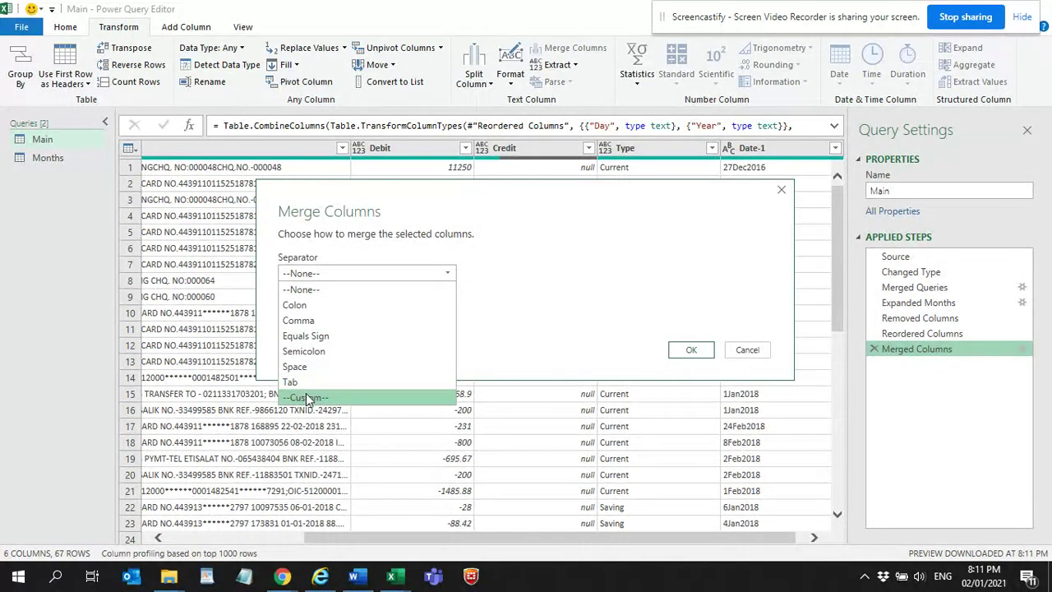
click(306, 397)
click(310, 293)
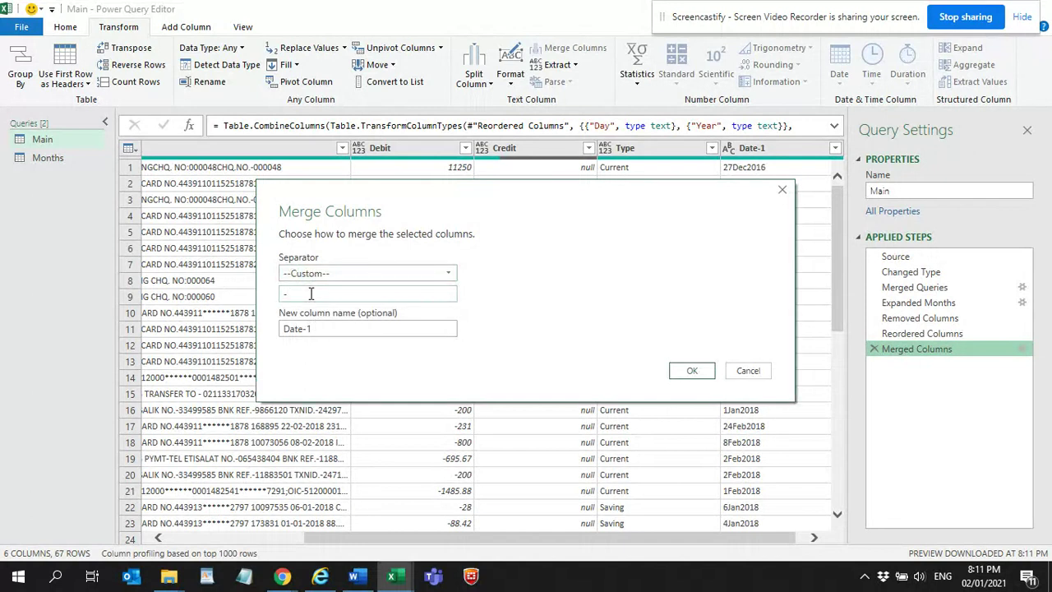
click(692, 371)
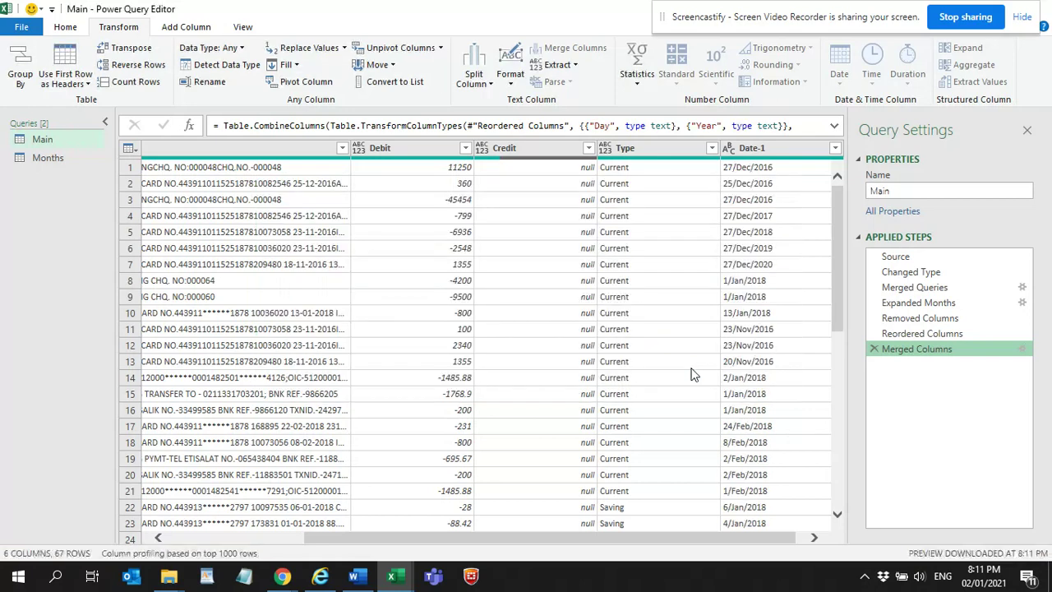
- Change the data type of the Date-1 column to Date and check the converted rows
click(729, 152)
click(716, 152)
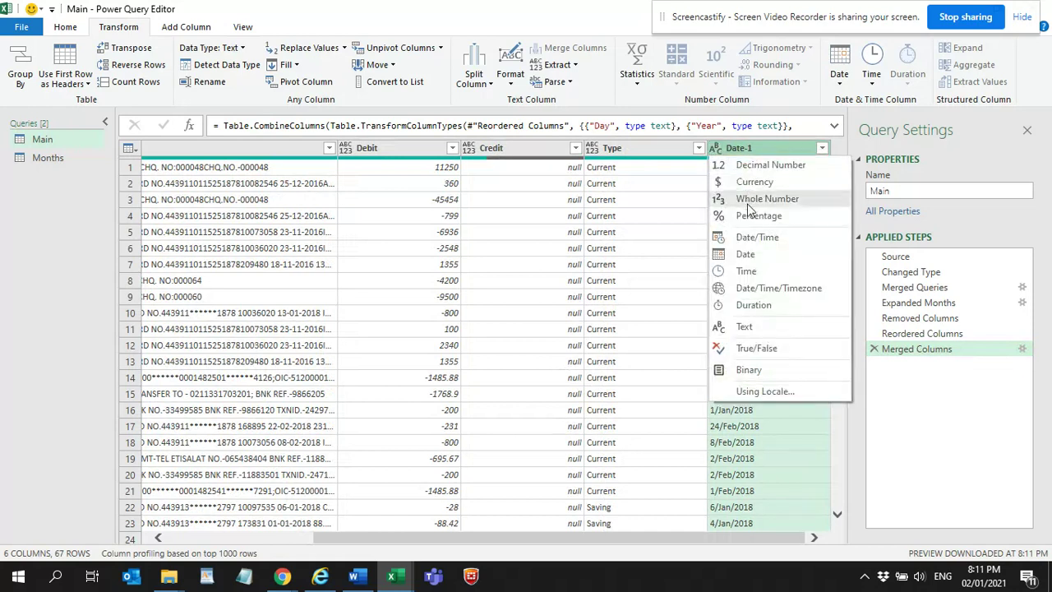
click(744, 254)
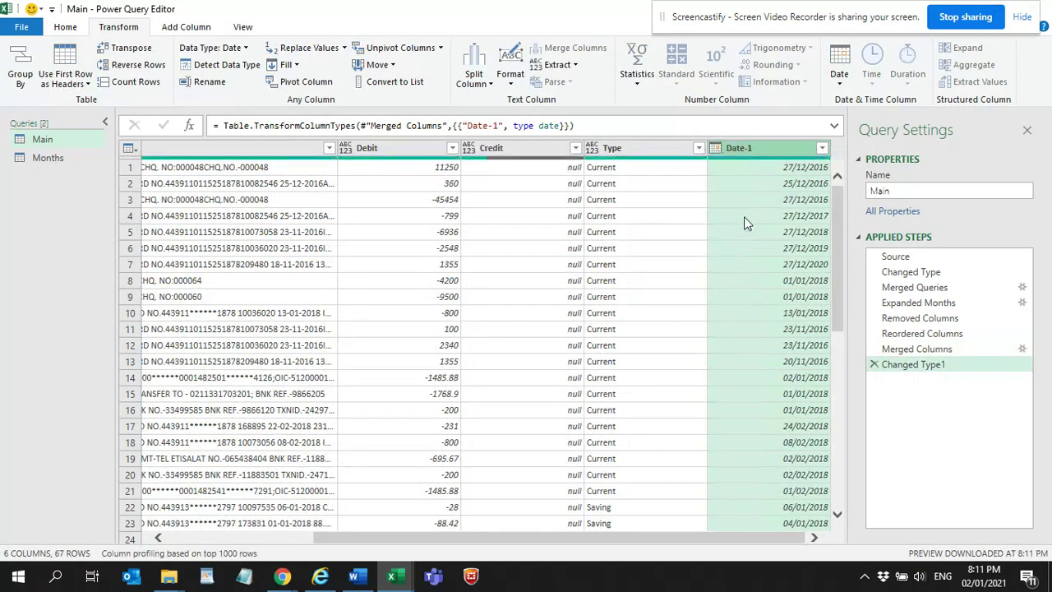
scroll(729, 263, down, 6)
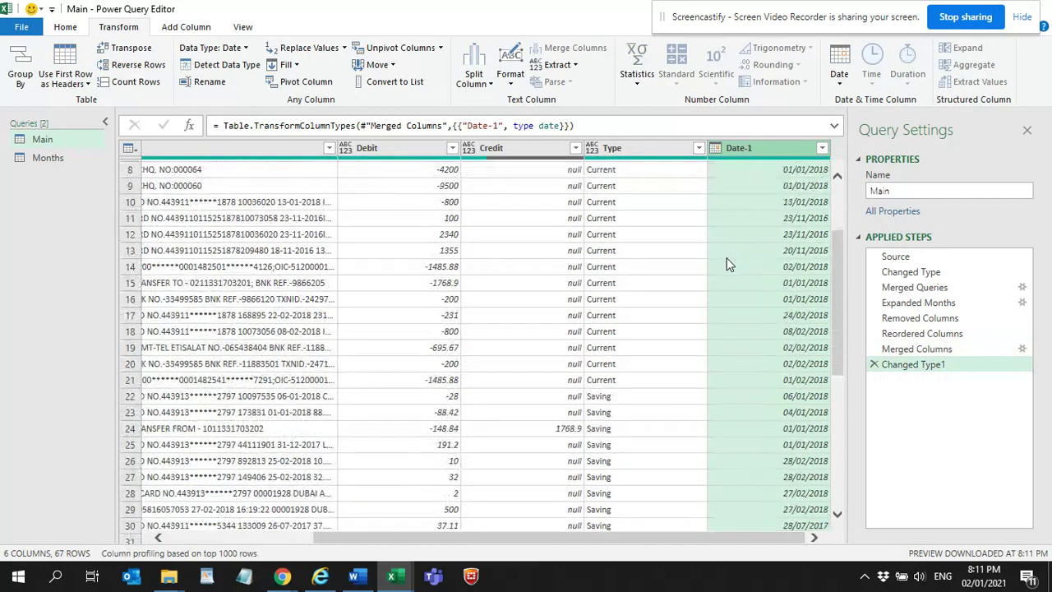
scroll(727, 263, down, 3)
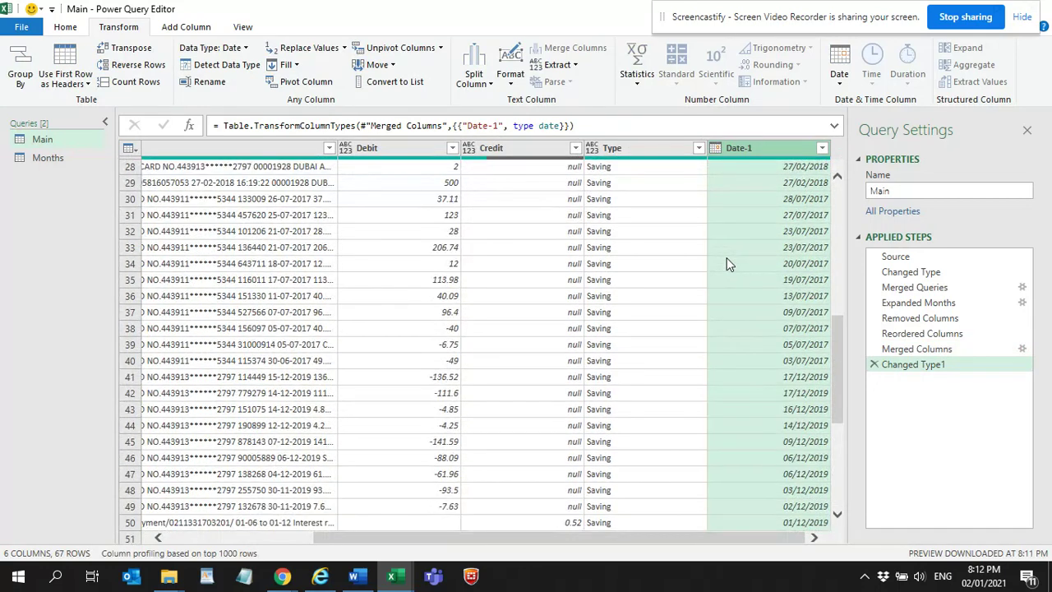
scroll(726, 264, down, 5)
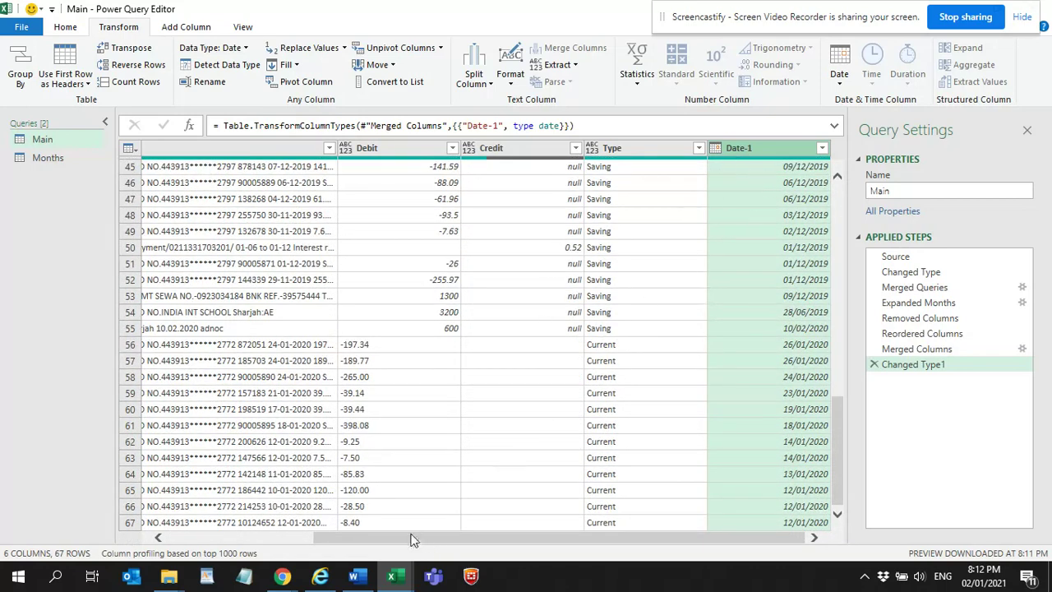
- Remove the original Date column with the inconsistent date formats
drag(411, 538, 265, 530)
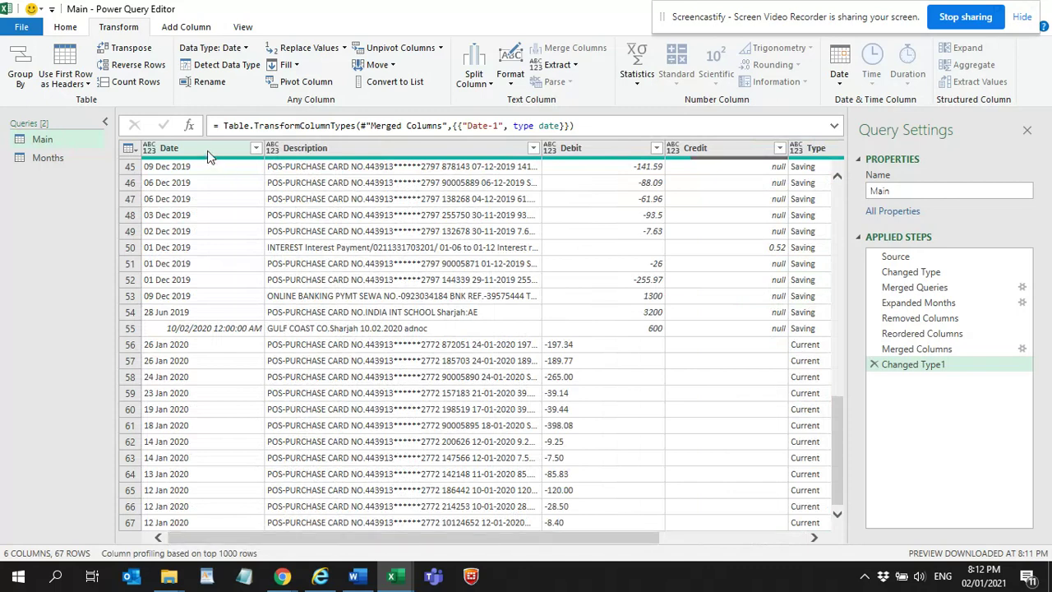
scroll(197, 197, up, 15)
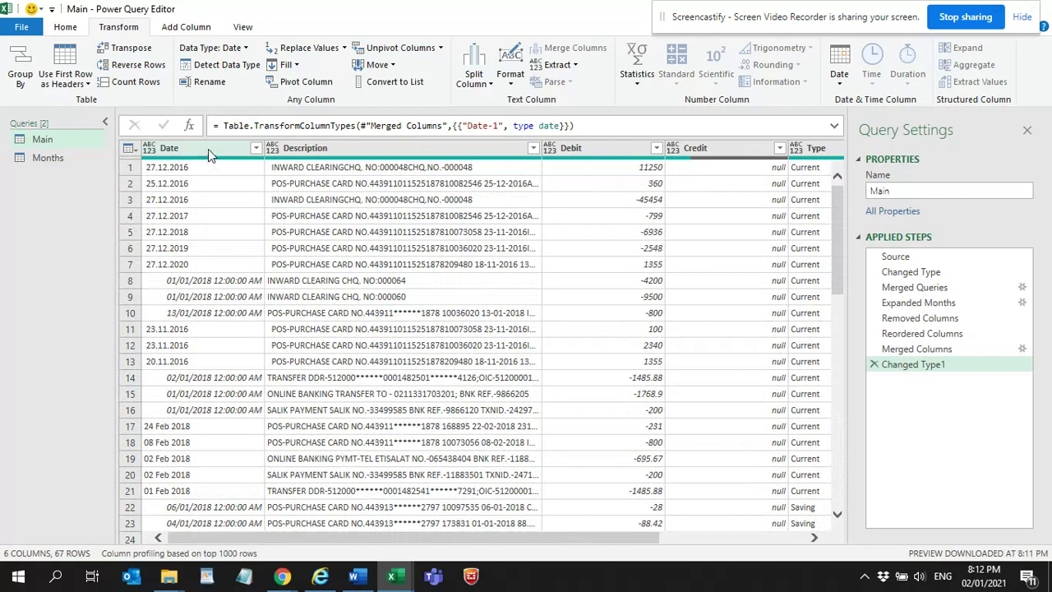
right_click(207, 149)
click(255, 181)
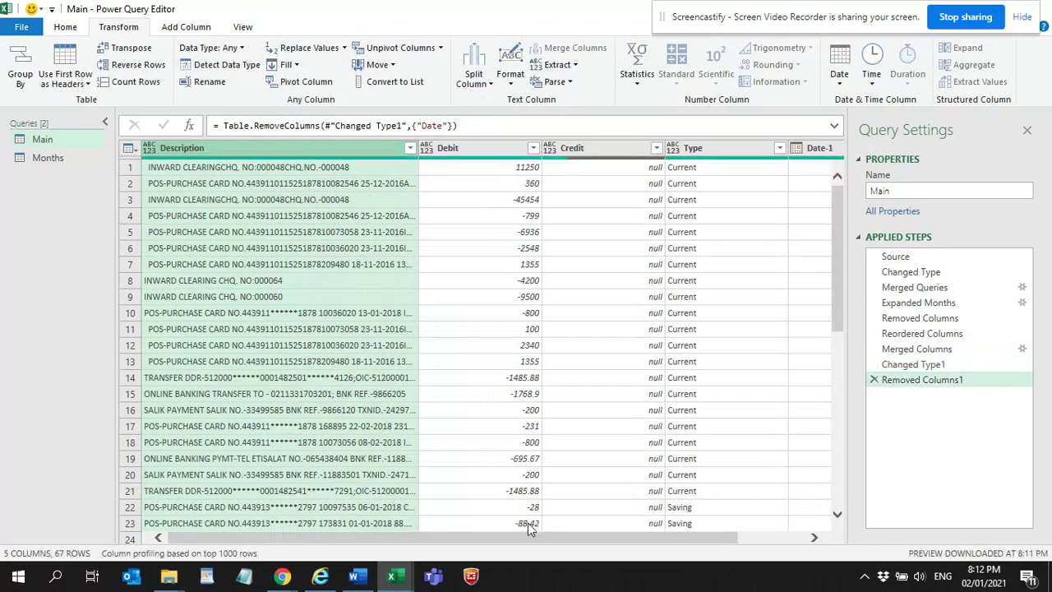
- Rename the Date-1 column as Date
drag(533, 538, 776, 524)
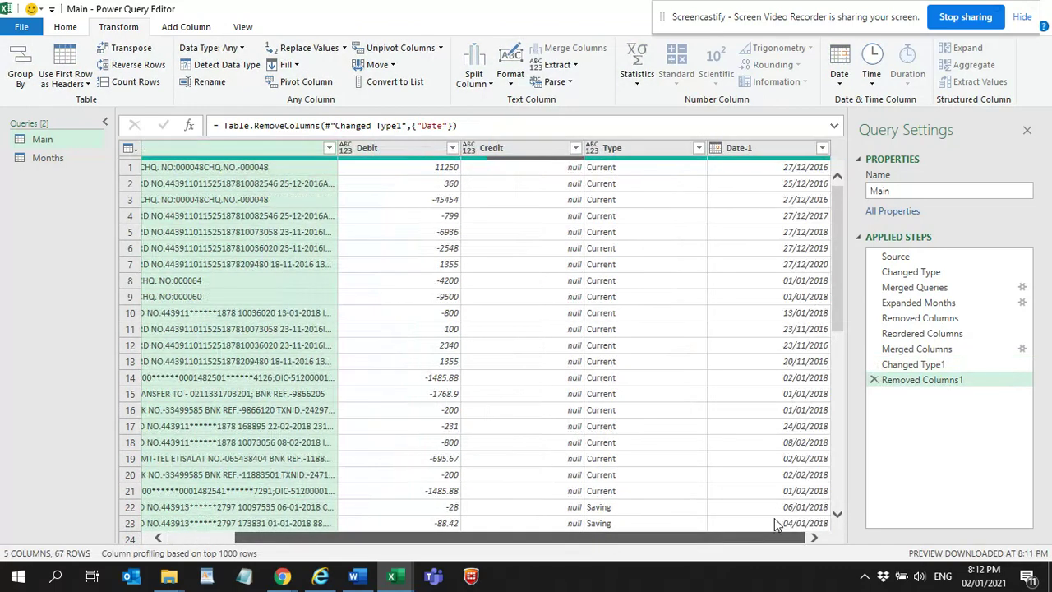
click(770, 150)
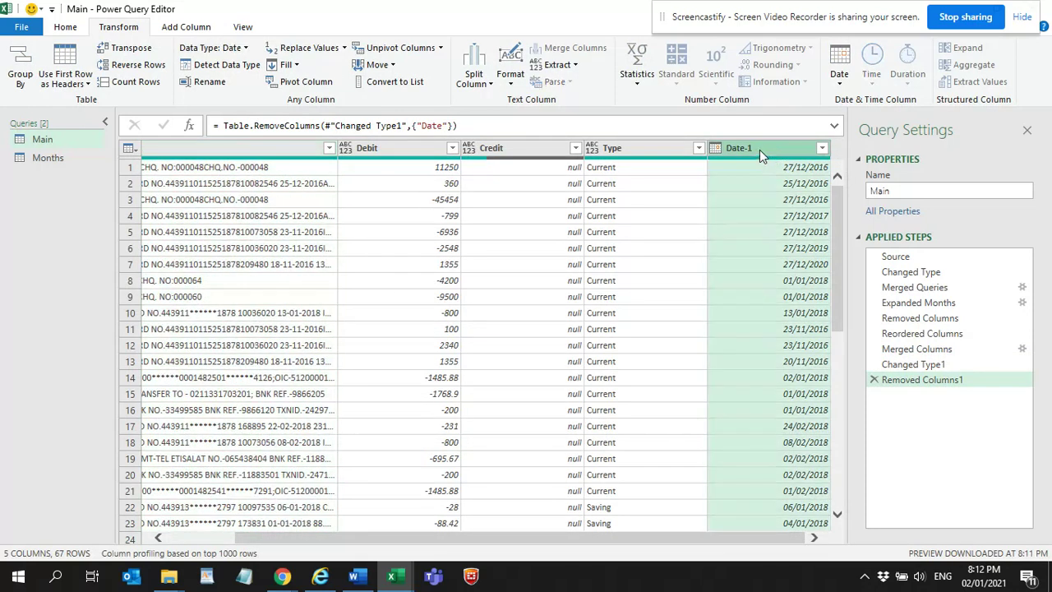
double_click(759, 150)
click(762, 148)
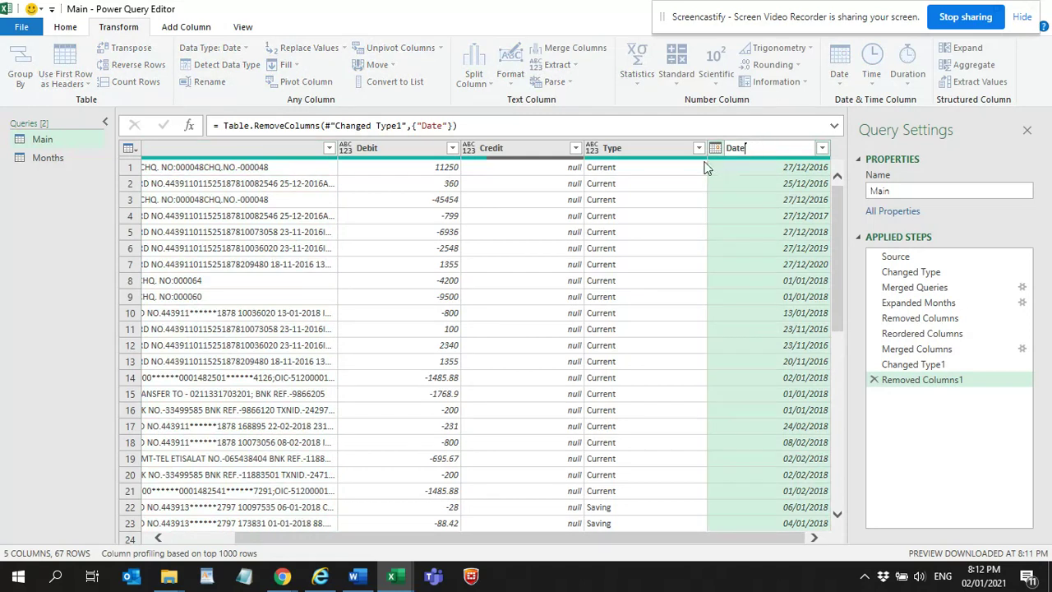
key(Return)
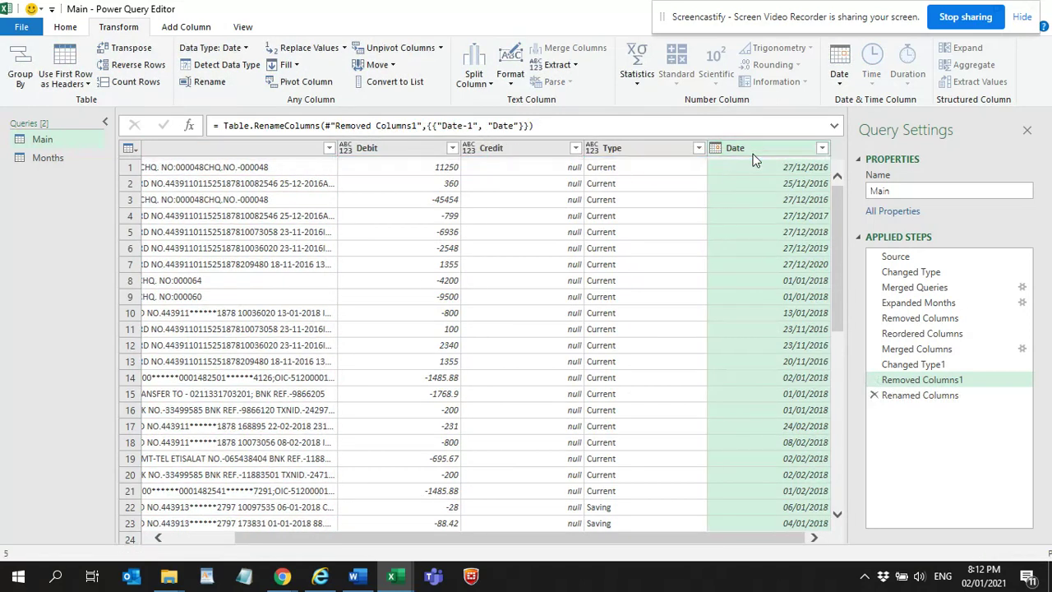
- Move the Date column to the beginning of the table and review the rows
right_click(751, 152)
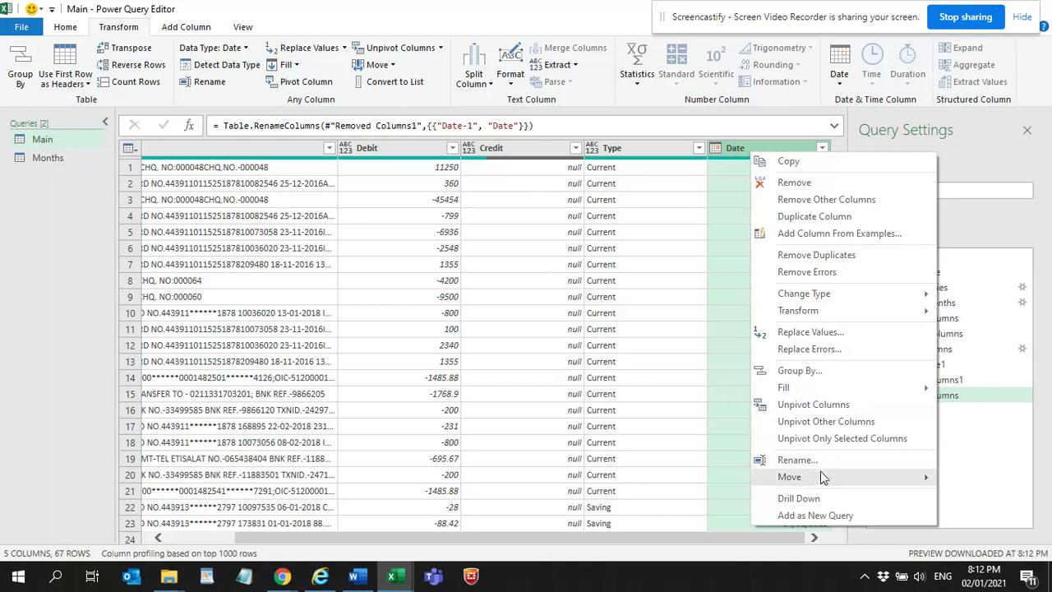
mouse_move(874, 480)
click(993, 512)
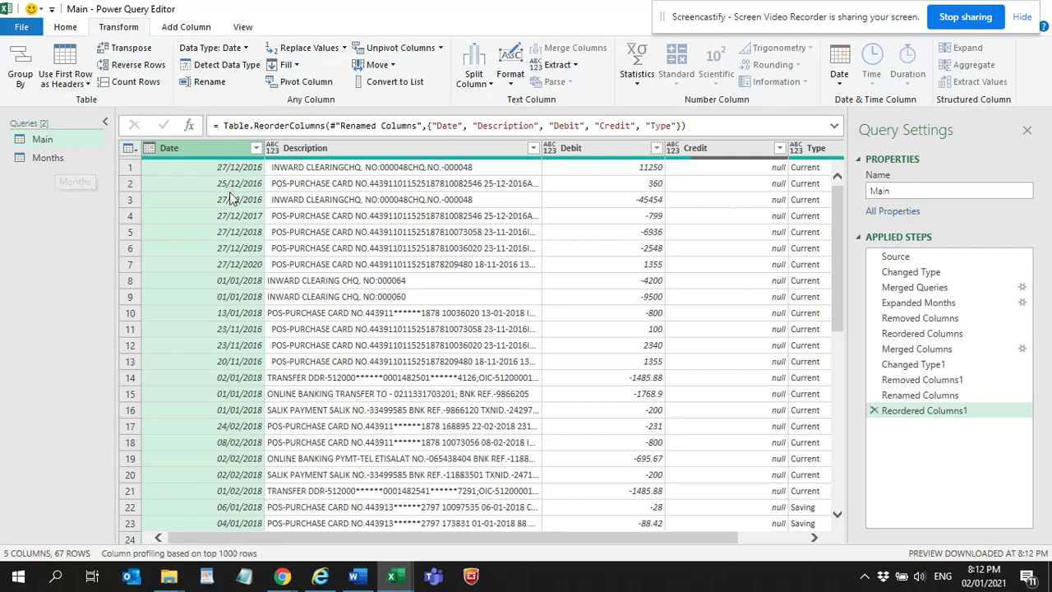
scroll(236, 198, down, 12)
scroll(245, 226, down, 3)
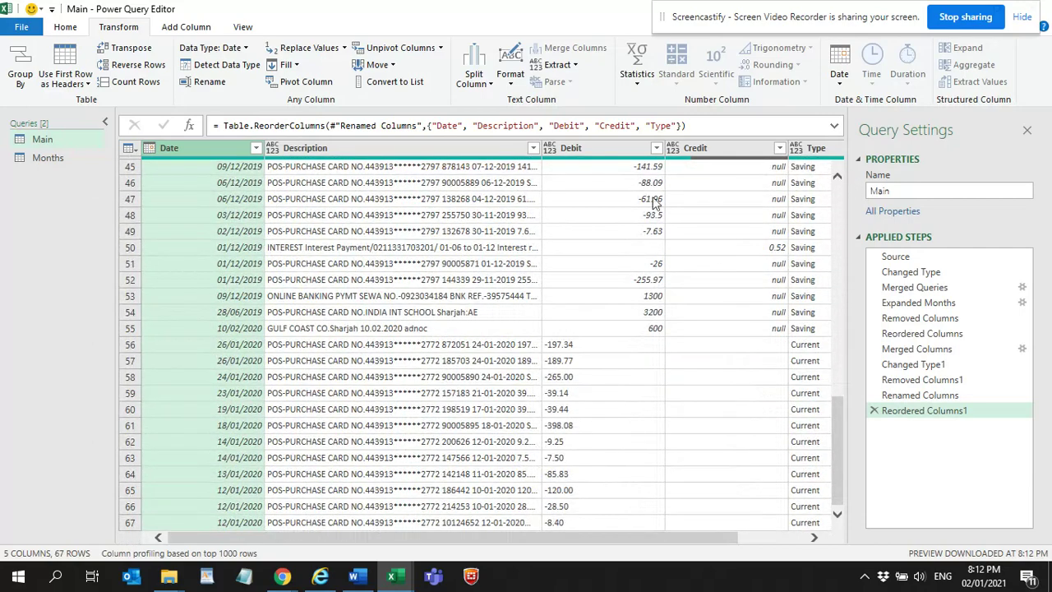
scroll(618, 189, up, 6)
scroll(618, 189, up, 6)
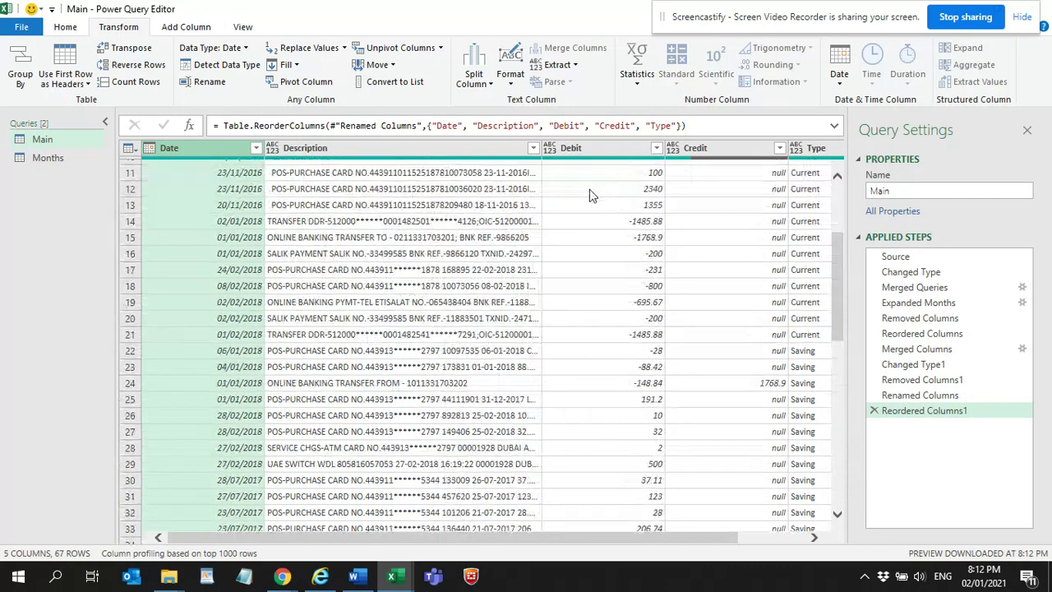
- Change the data type of the Debit and Credit columns to Decimal Number and check the rows
click(551, 148)
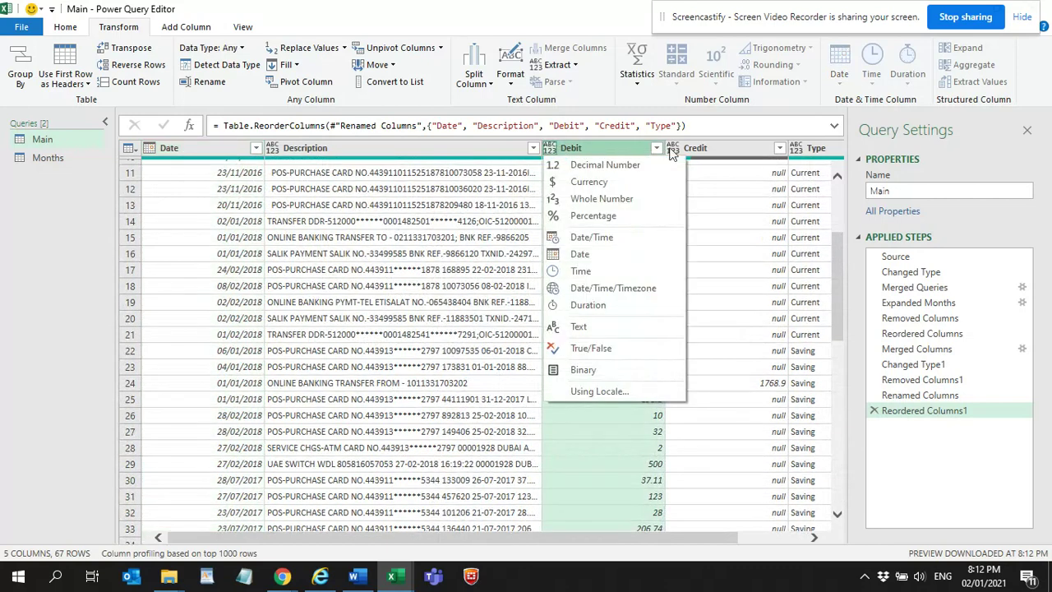
click(706, 152)
ctrl+click(724, 154)
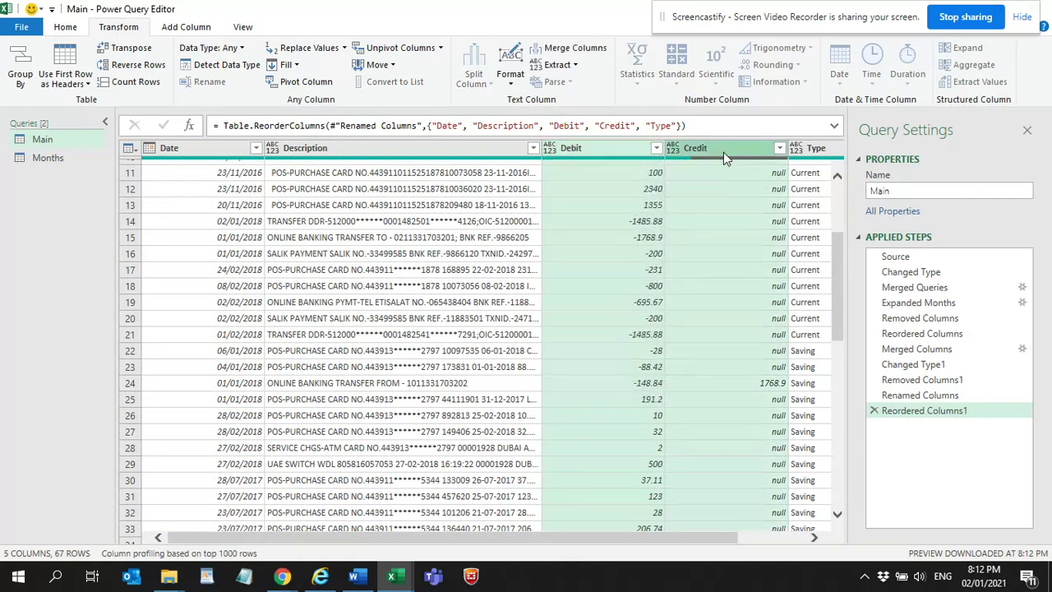
drag(579, 539, 756, 525)
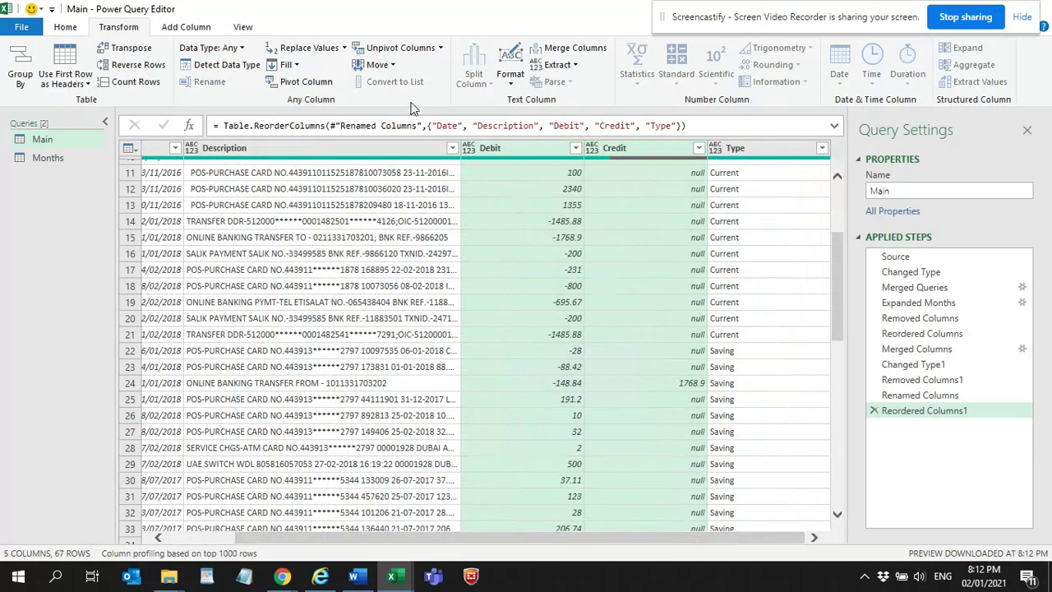
click(243, 50)
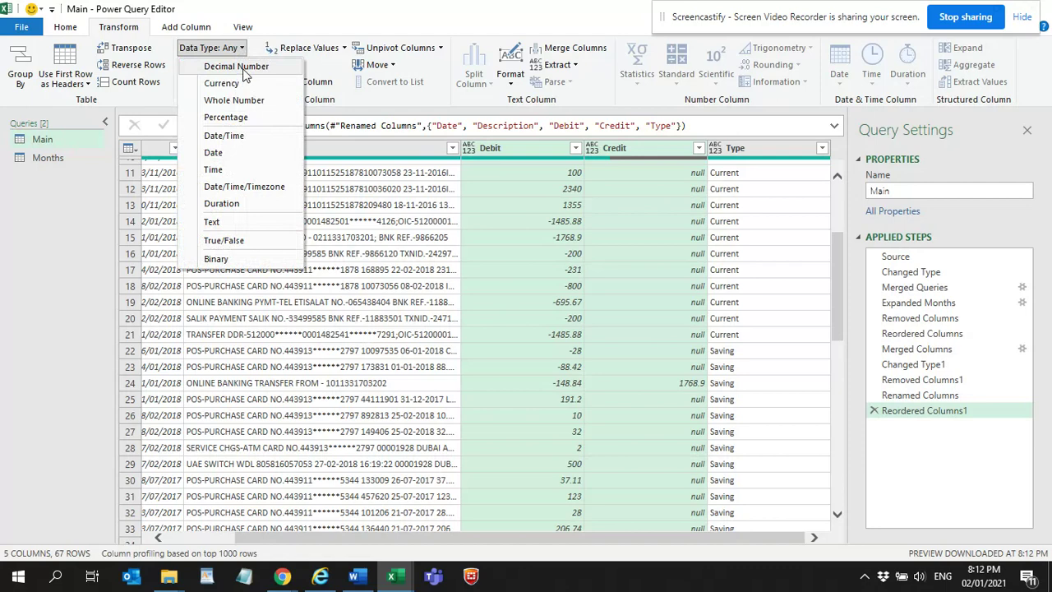
click(243, 69)
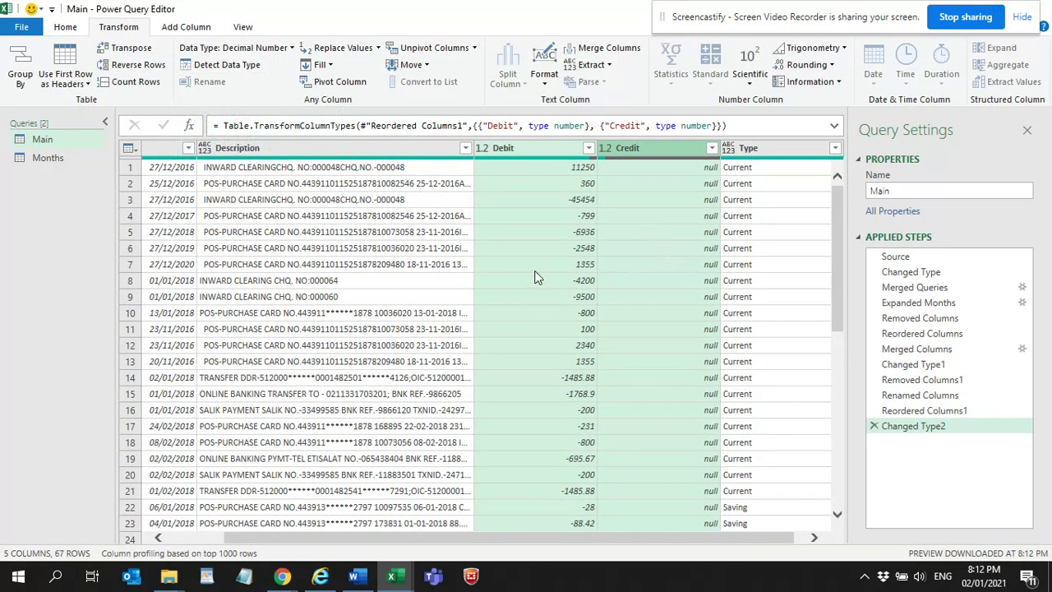
scroll(535, 288, down, 8)
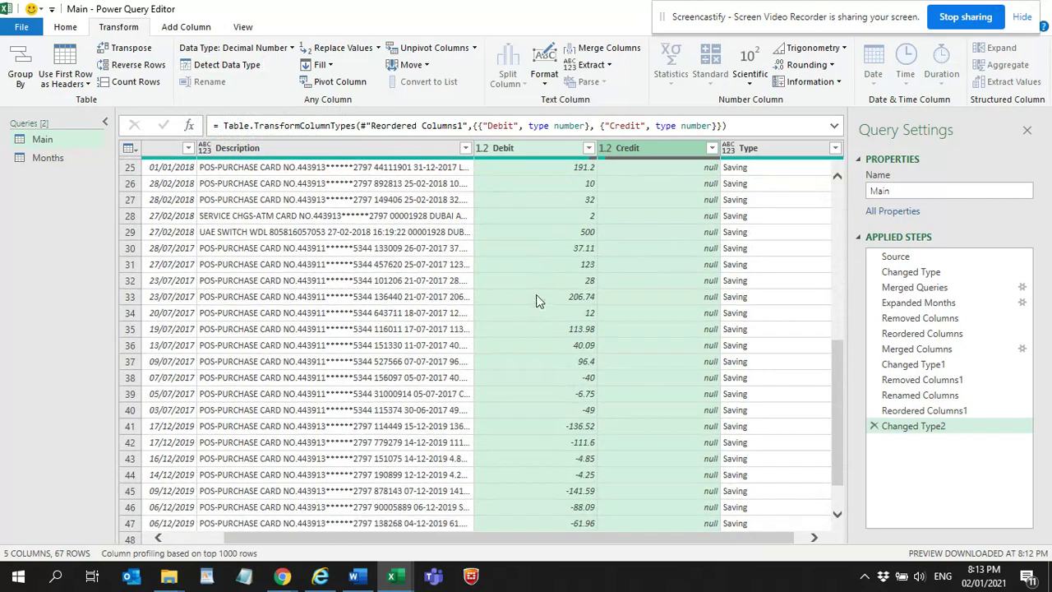
scroll(536, 301, down, 1)
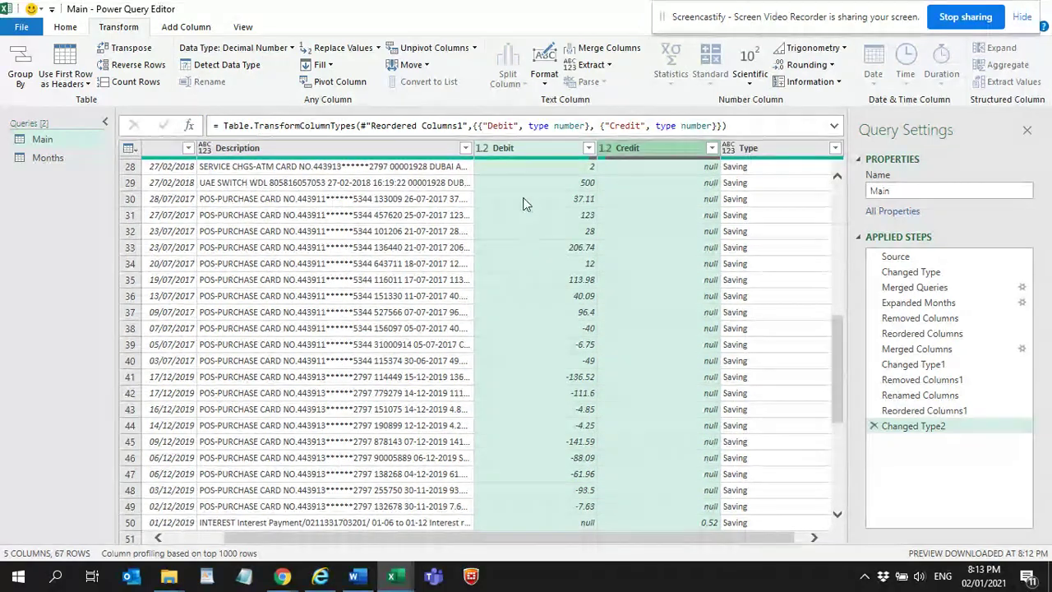
scroll(540, 222, down, 6)
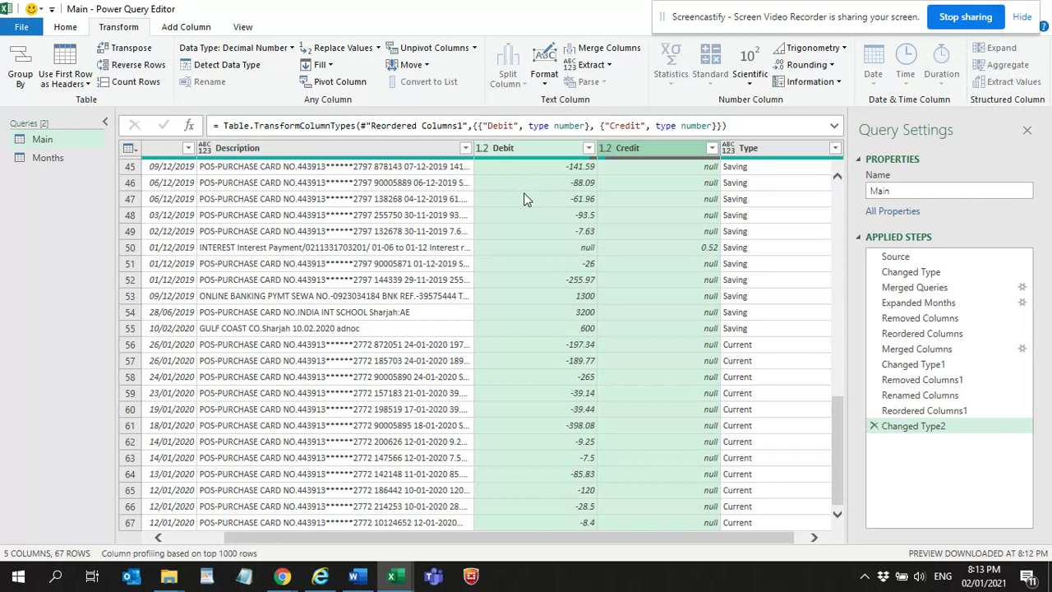
- Switch to the Word outline and review the date issue resolver topics, Text to Columns and Date formulas
click(355, 575)
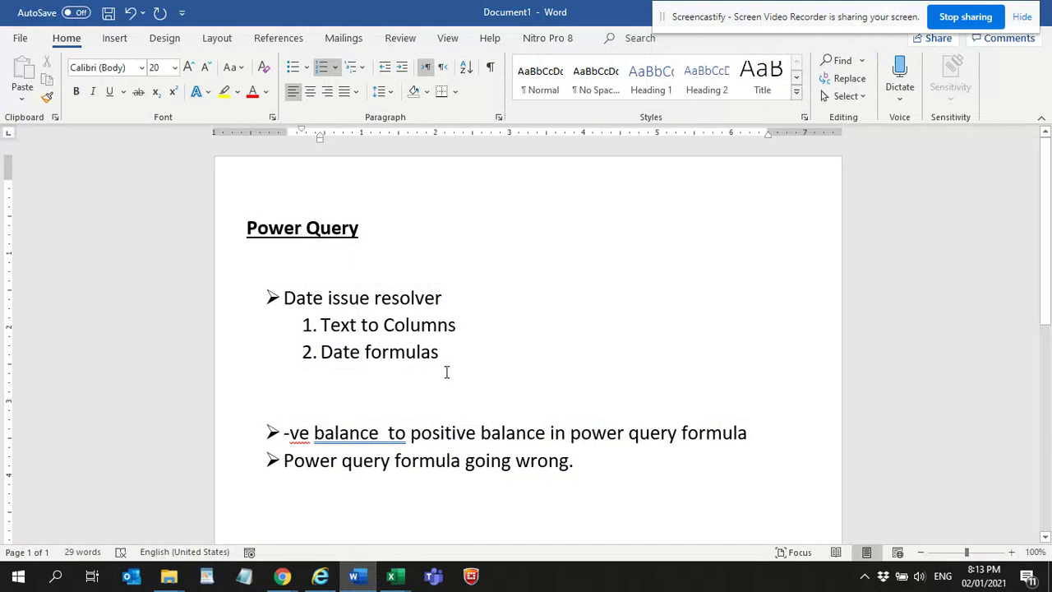
drag(447, 372, 244, 265)
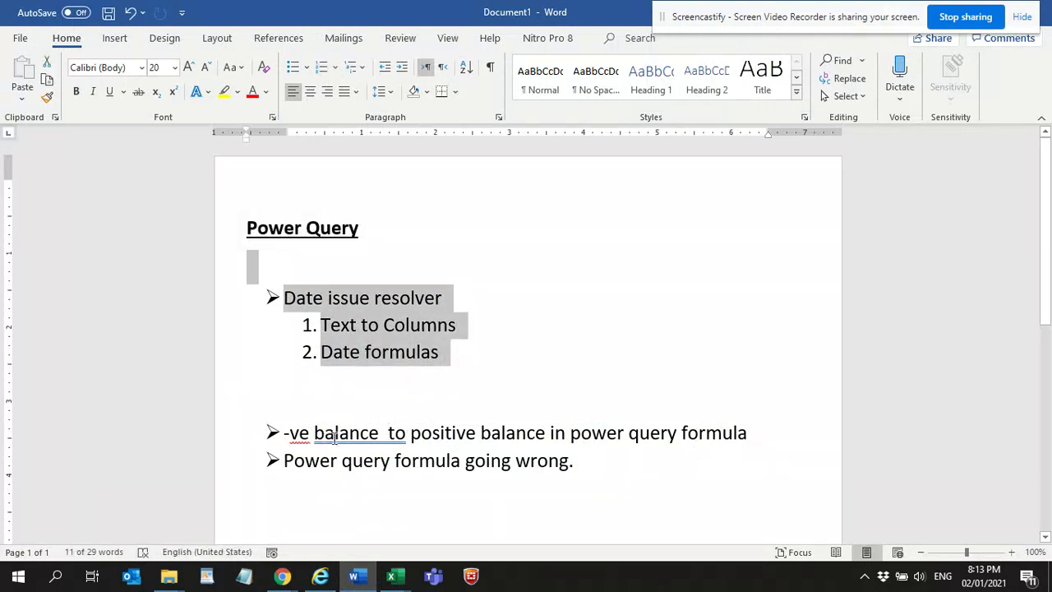
click(281, 575)
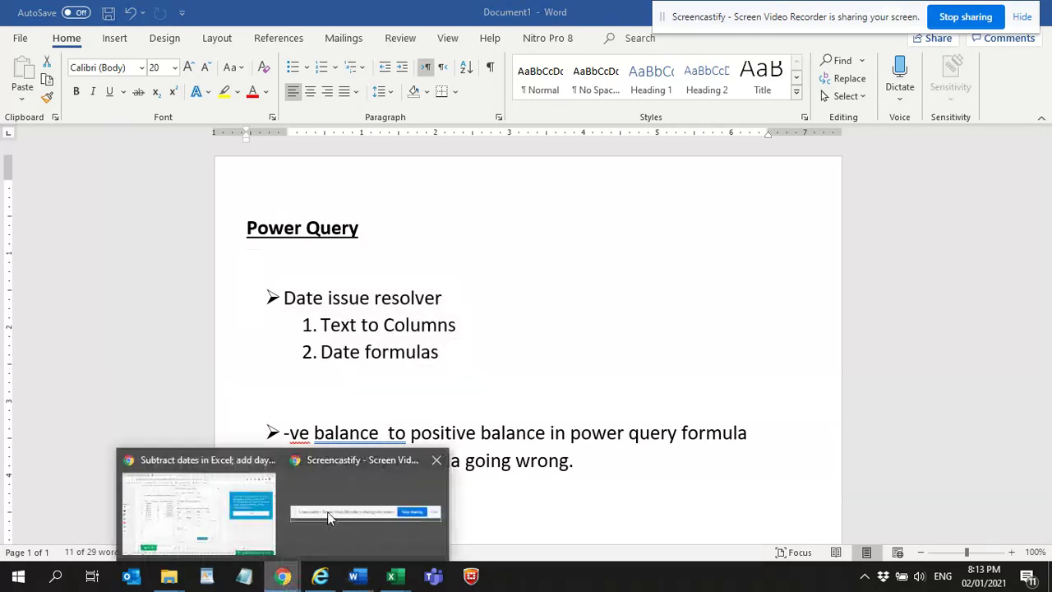
mouse_move(247, 543)
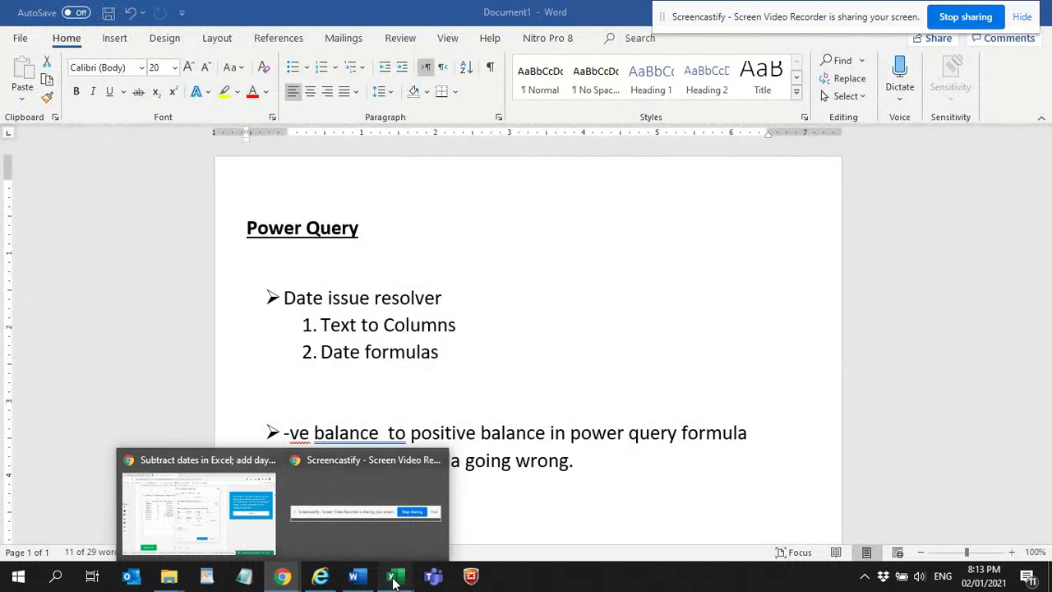
mouse_move(395, 582)
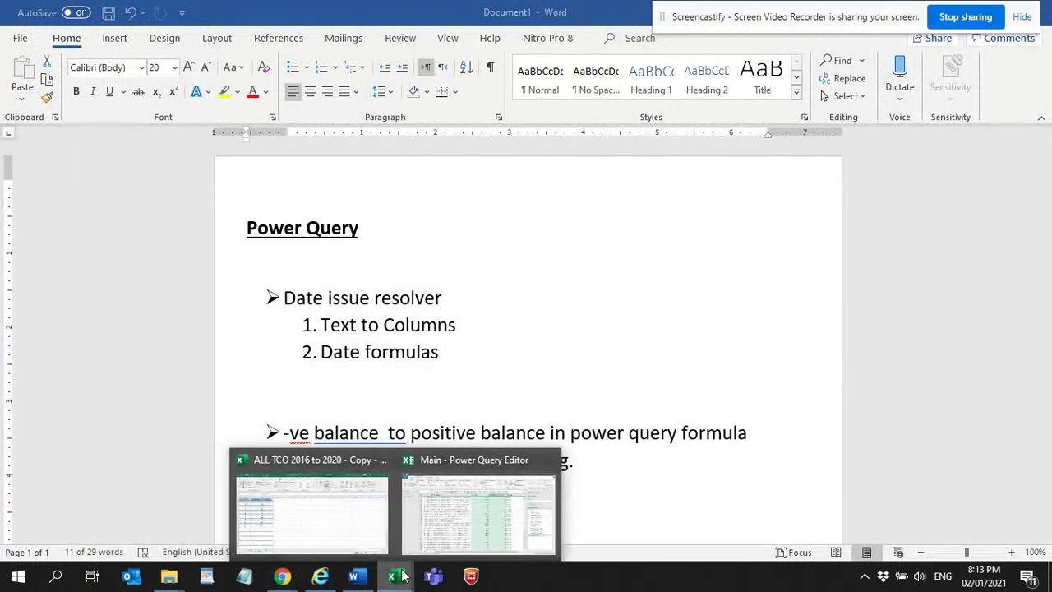
mouse_move(465, 468)
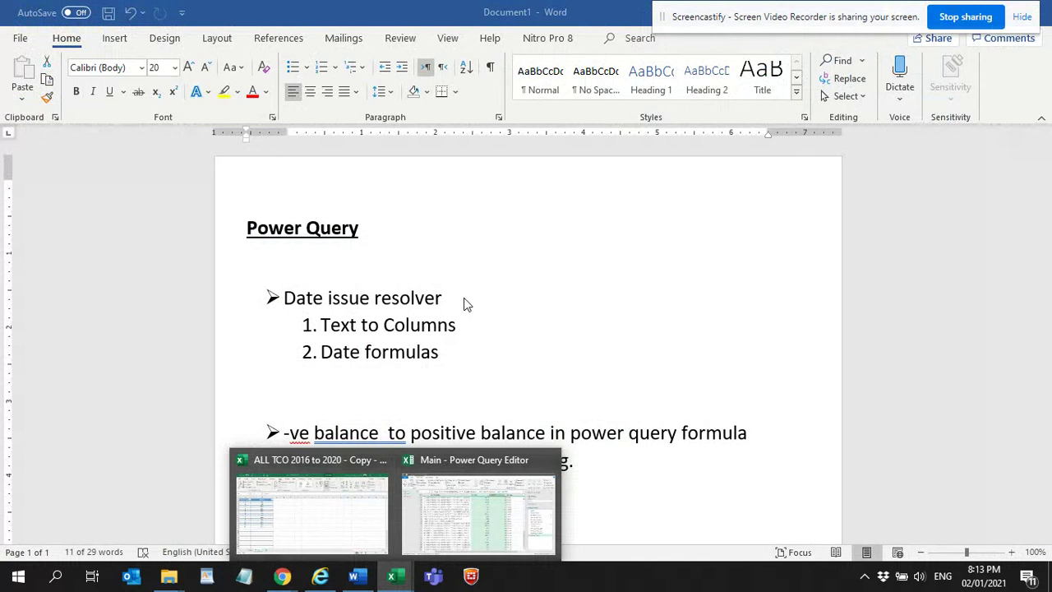
click(542, 265)
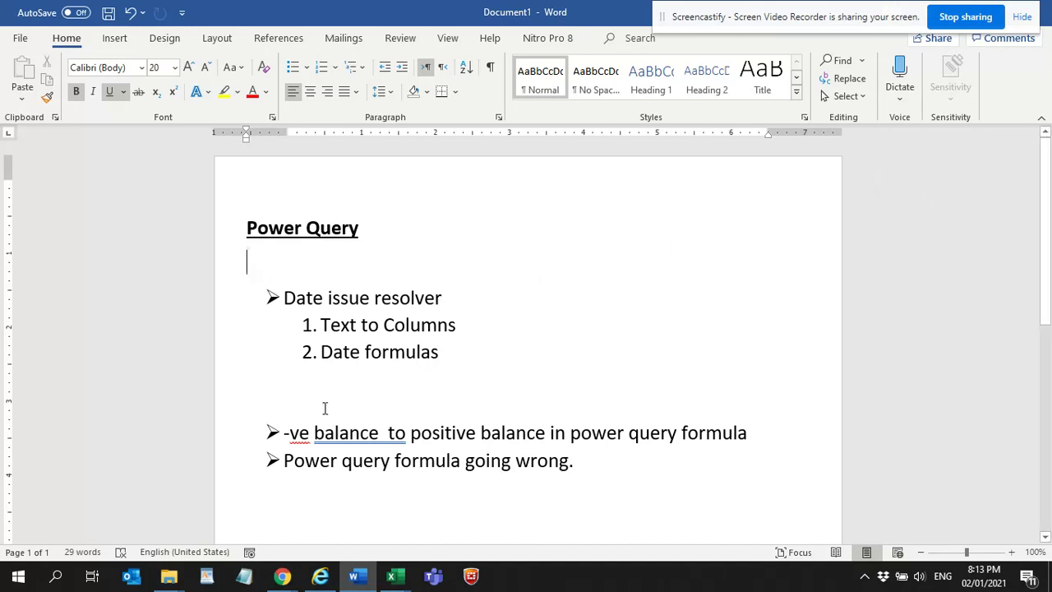
- Switch back to the Main query in the Power Query Editor
mouse_move(403, 581)
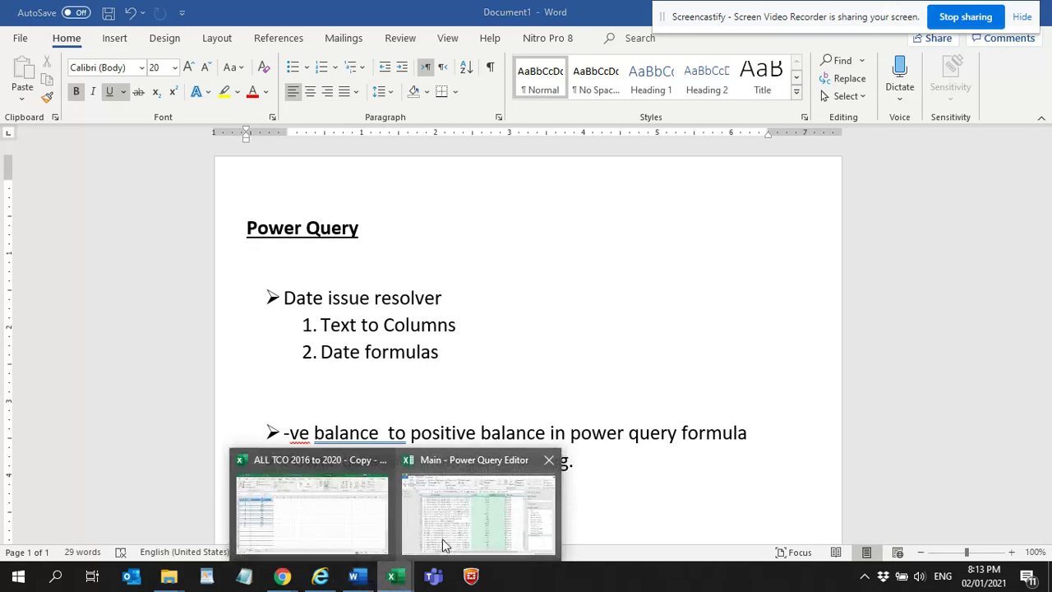
mouse_move(442, 538)
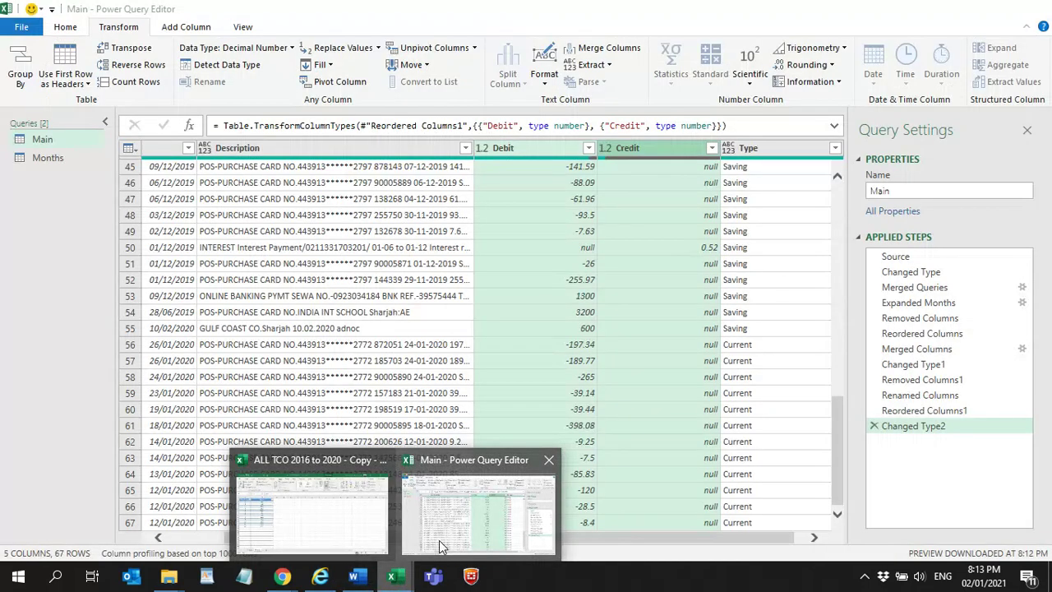